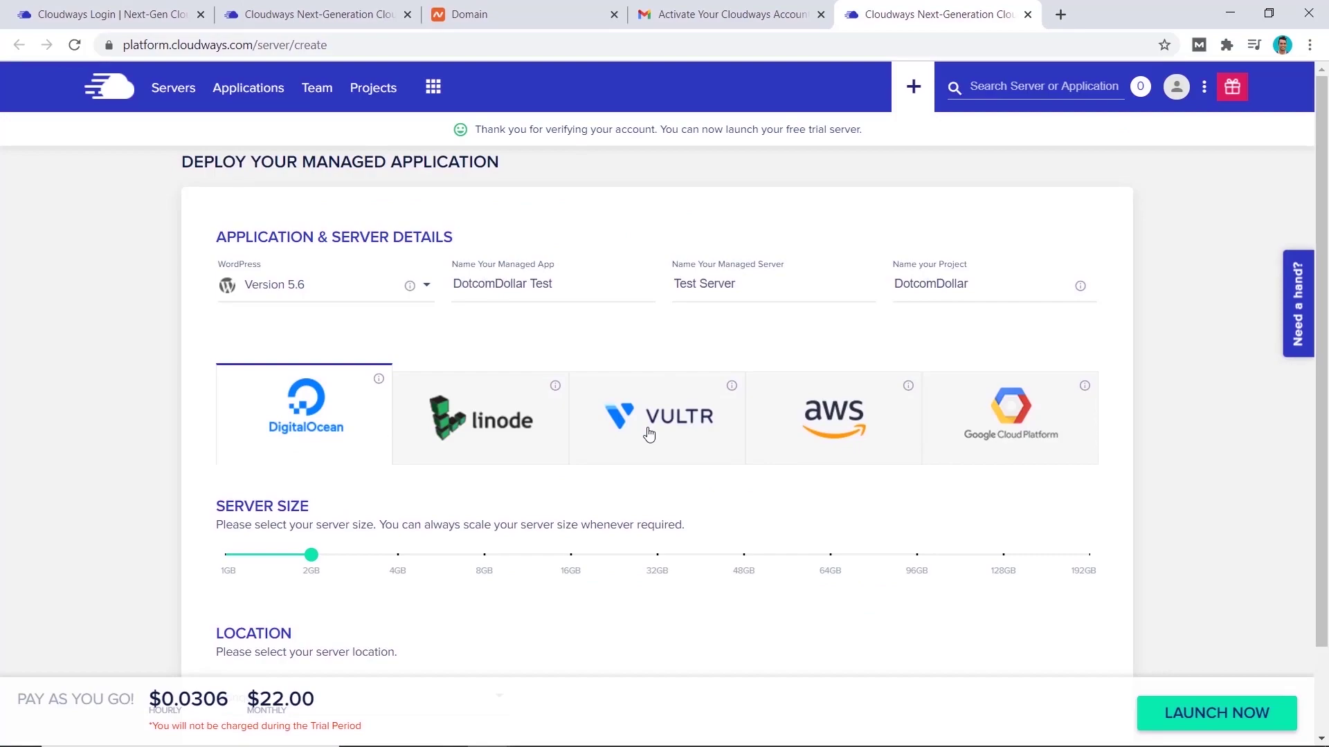
- Choose Vultr as the cloud provider for the new WordPress server
left_click(649, 434)
left_click(1183, 718)
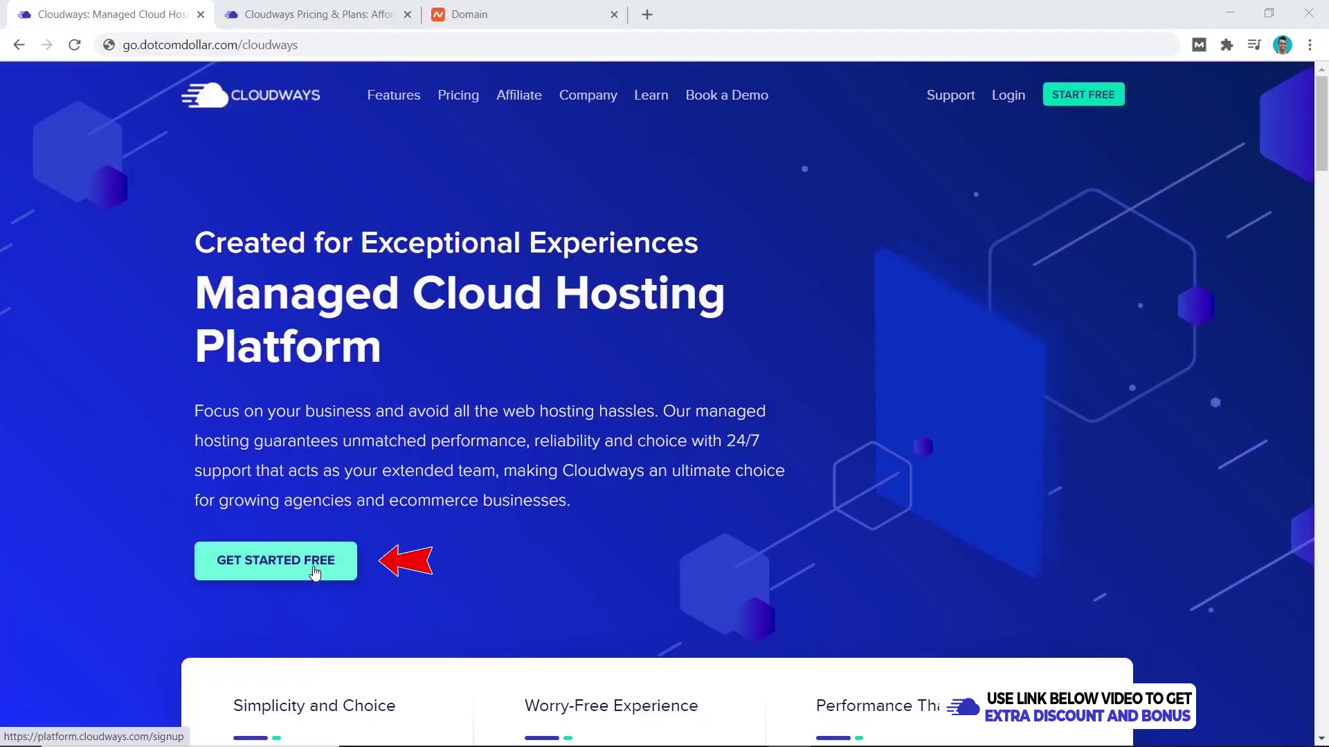
- Start the free signup and compare plan prices for AWS, Google Cloud, DigitalOcean, Linode and Vultr
left_click(315, 573)
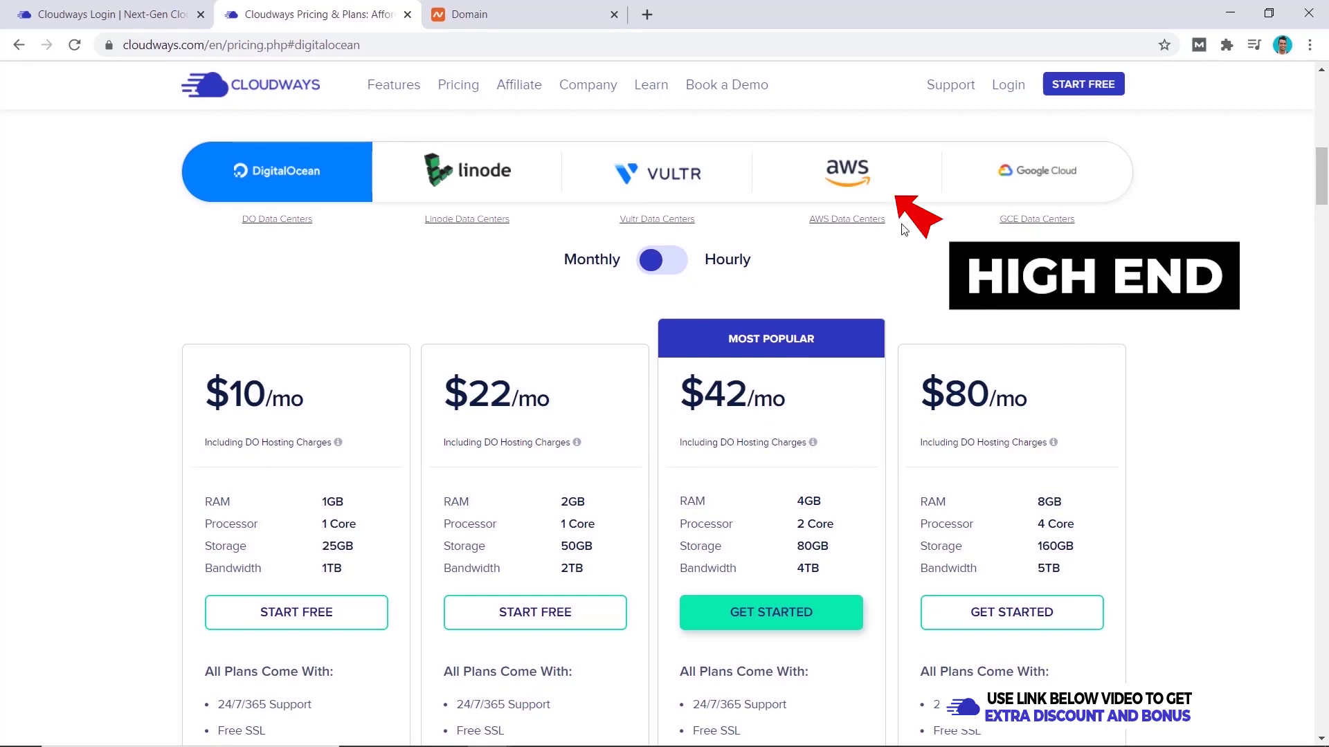
left_click(920, 195)
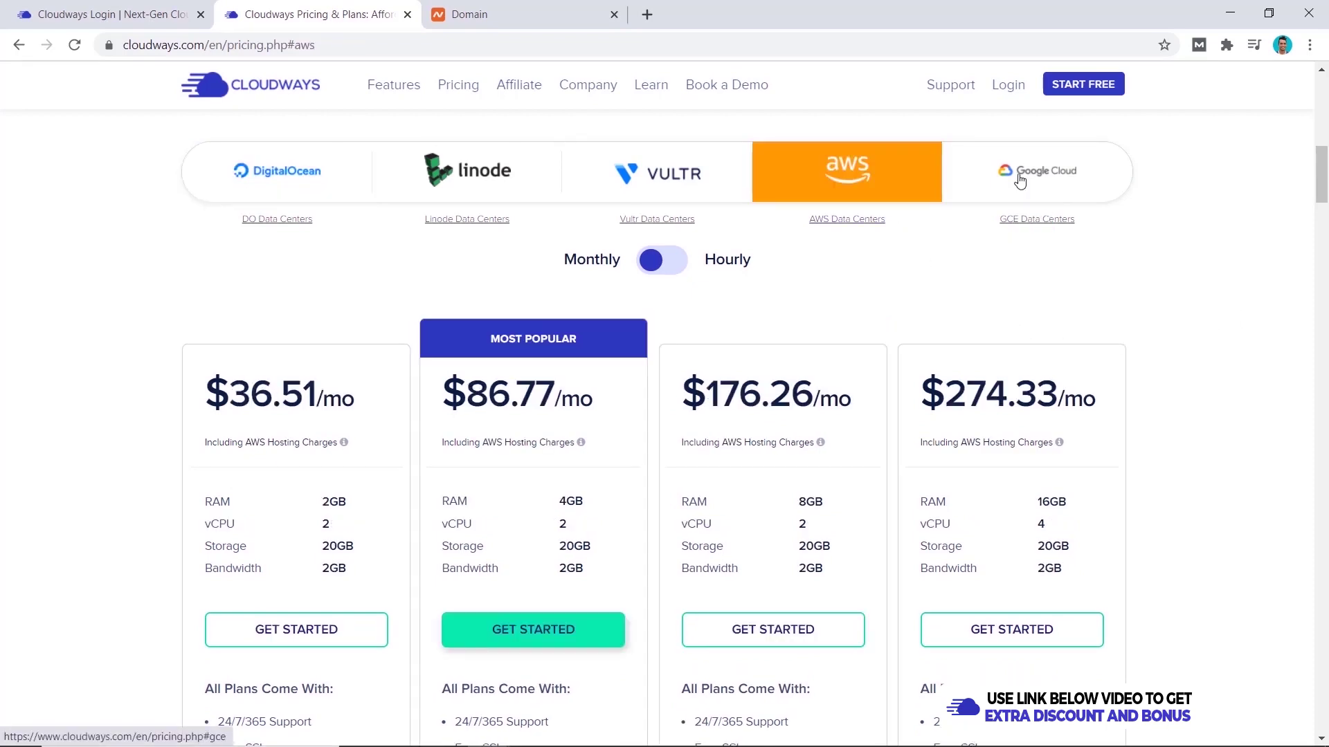
left_click(1019, 180)
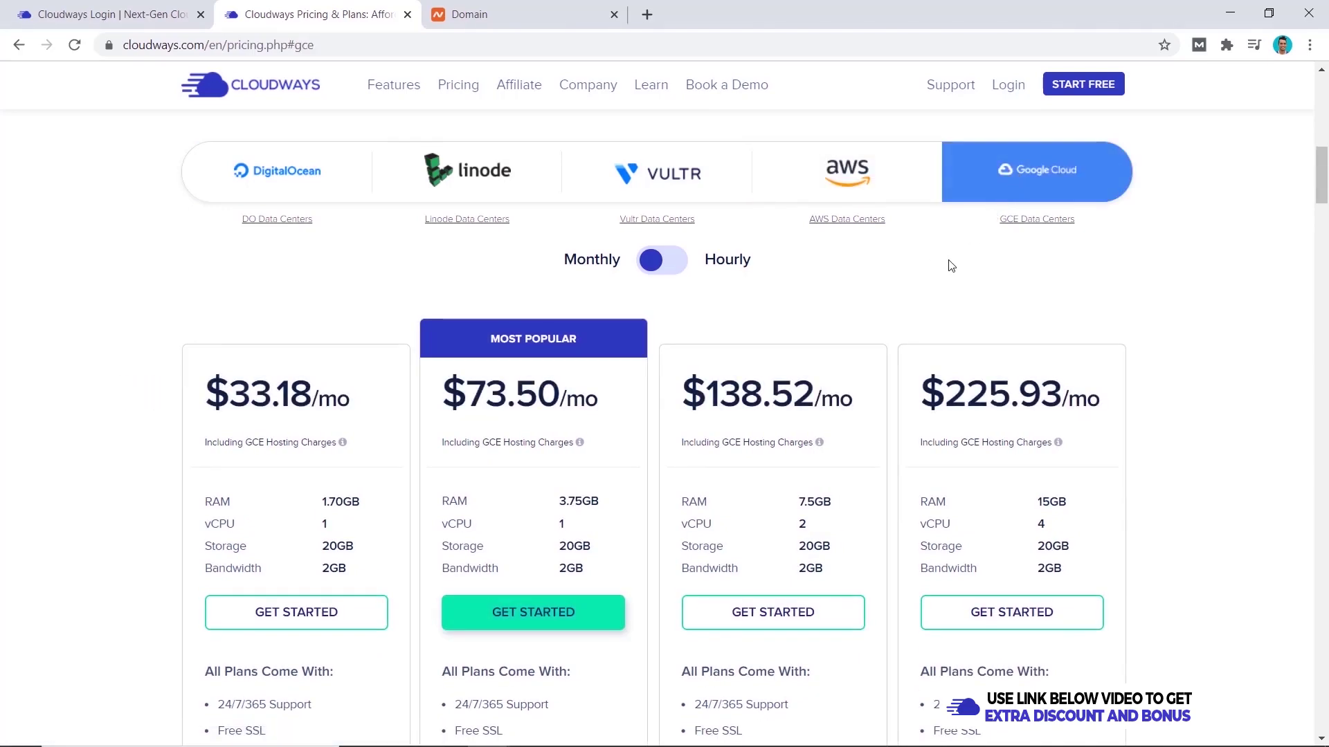
left_click(363, 188)
left_click(474, 179)
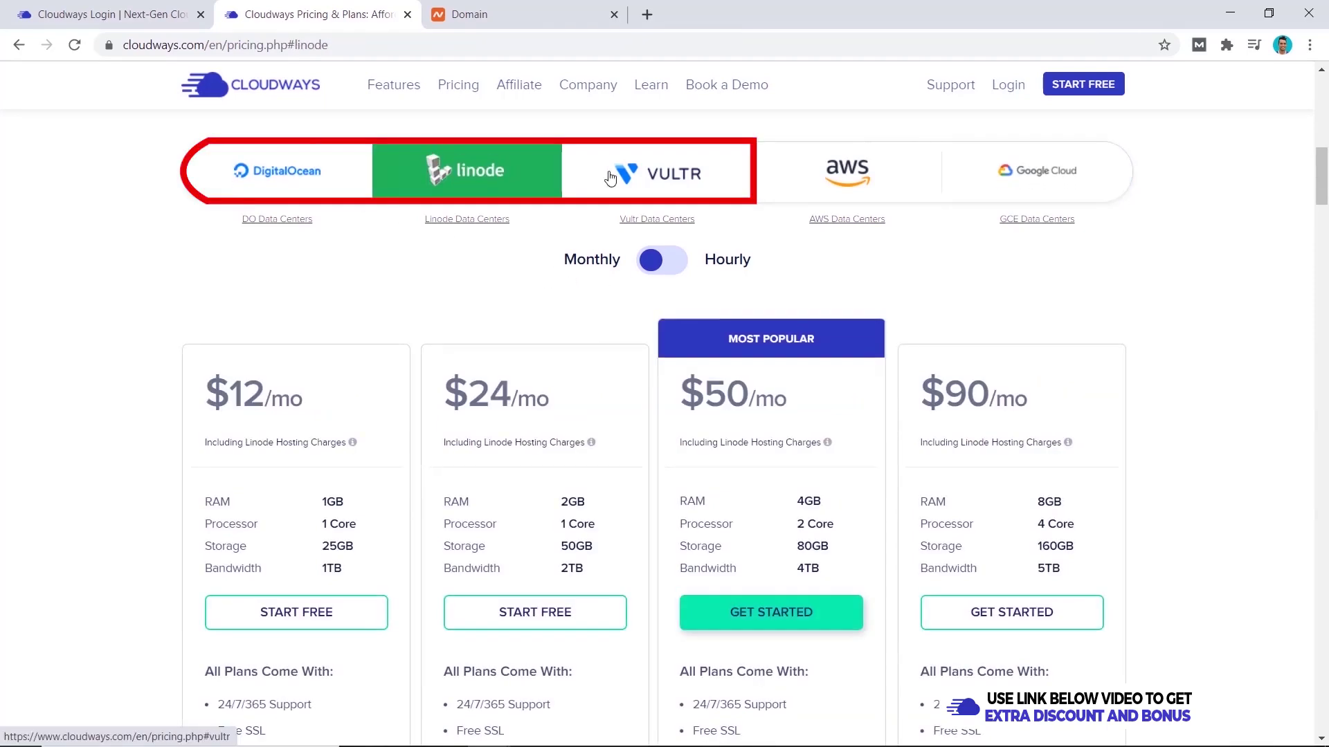
left_click(617, 176)
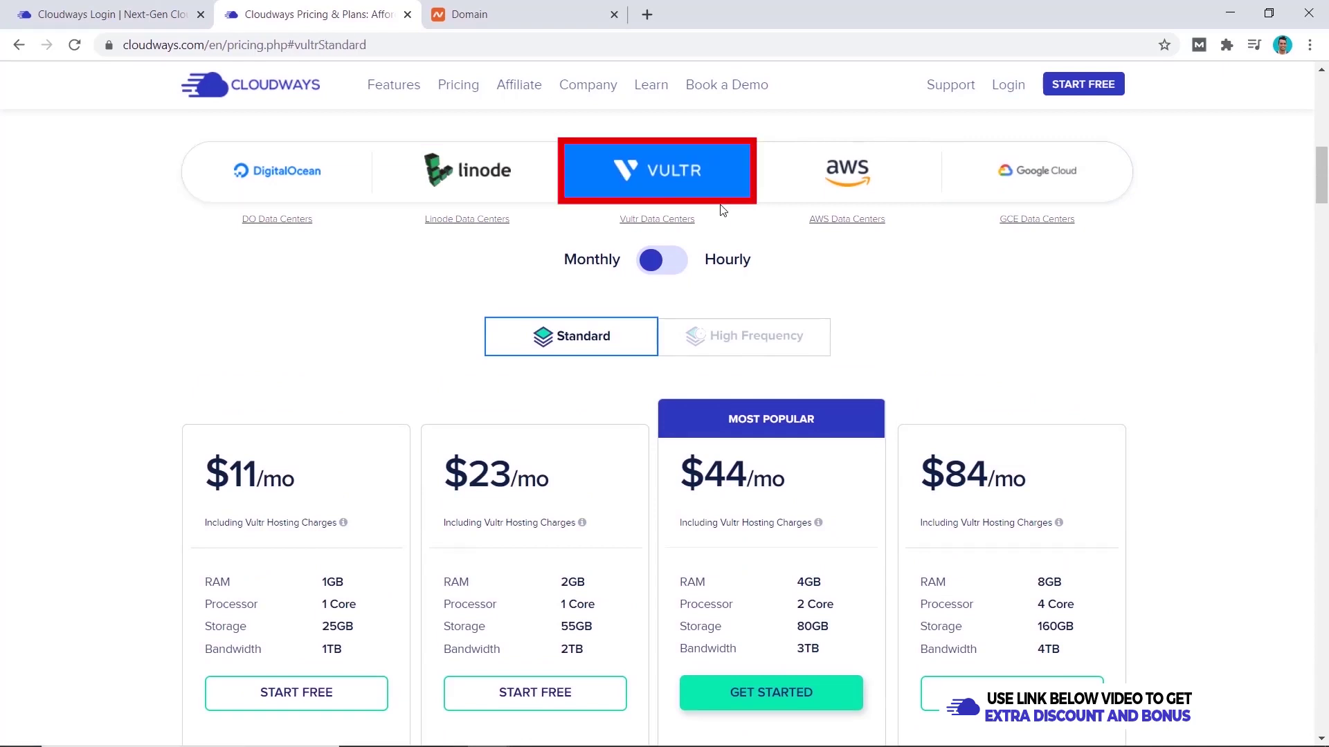
- Show Vultr High Frequency prices and scroll up to the included features box
left_click(744, 337)
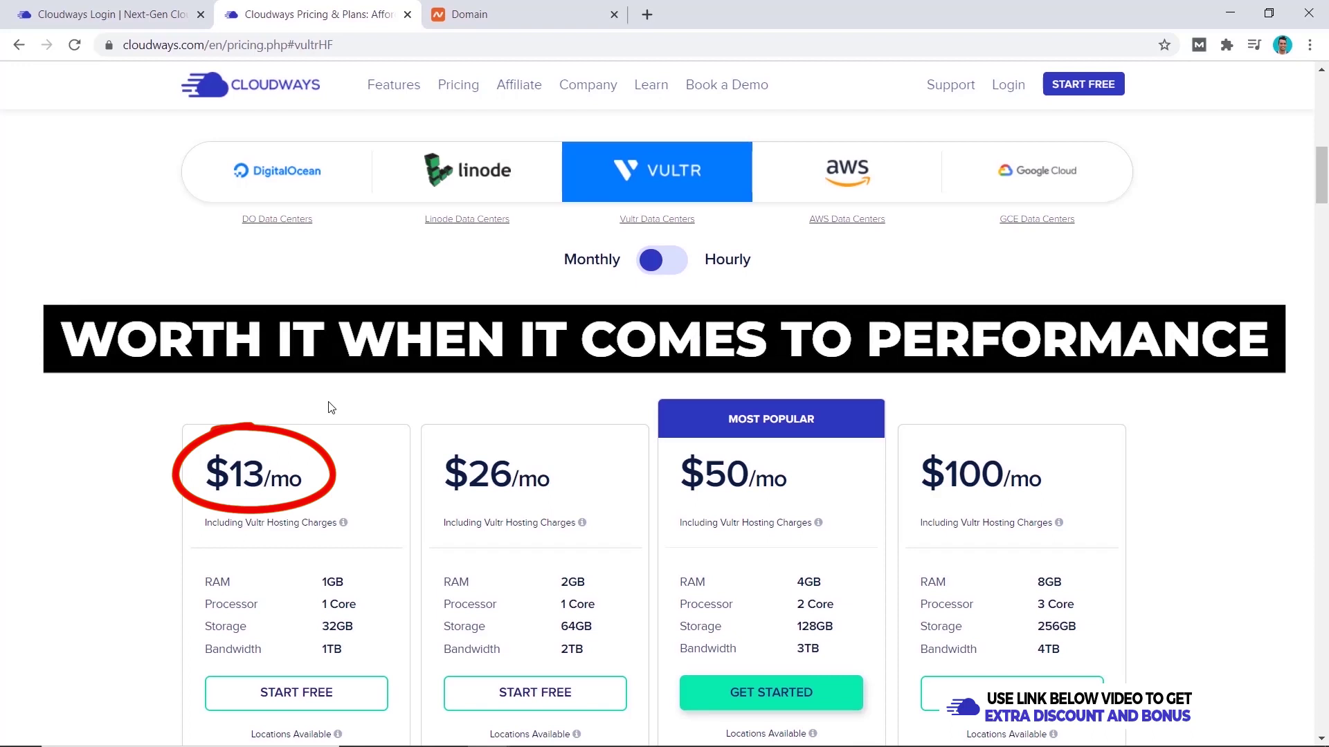
scroll(1207, 412, "up", 7)
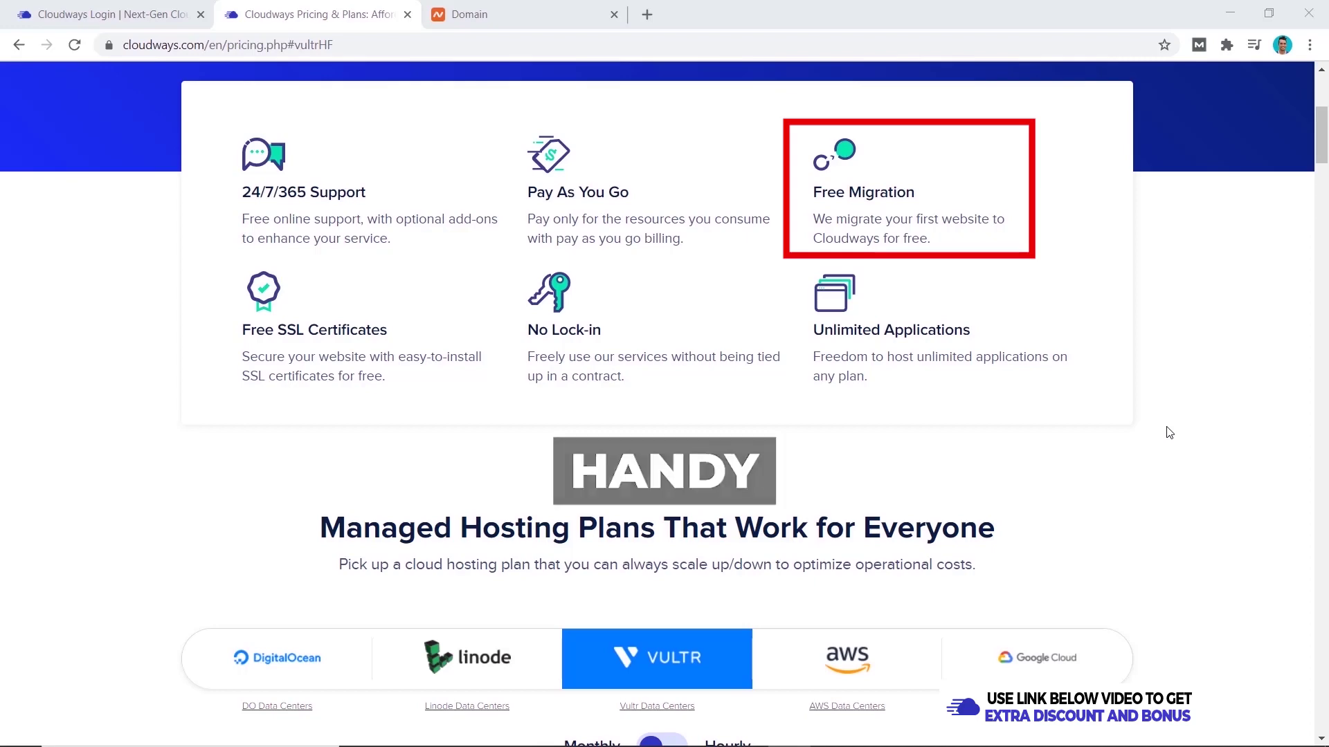
- Scroll through the High Frequency plan features, such as CDN Add-on and Advanced Caches, then back to the cards
scroll(1169, 433, "down", 10)
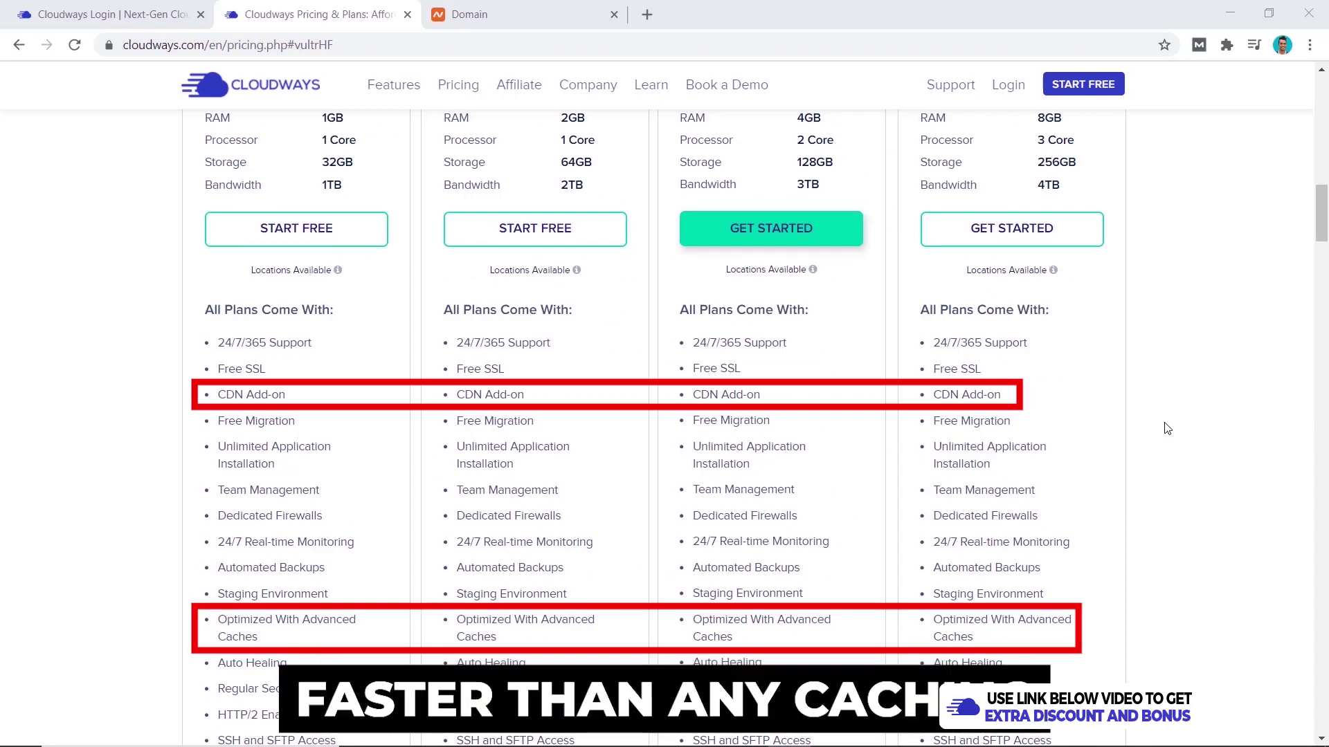
scroll(1177, 477, "up", 6)
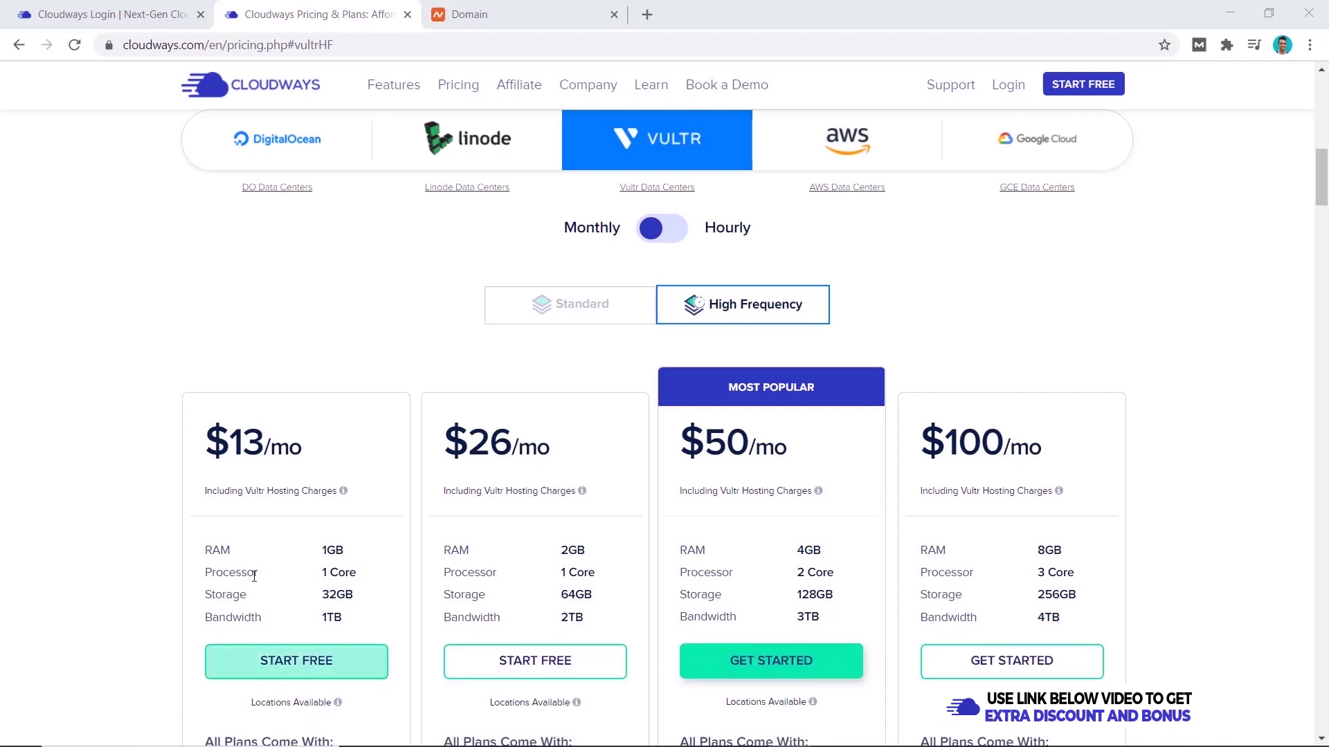
- Start a free signup on the $13 plan, paste the promo code, and accept the terms
left_click(297, 661)
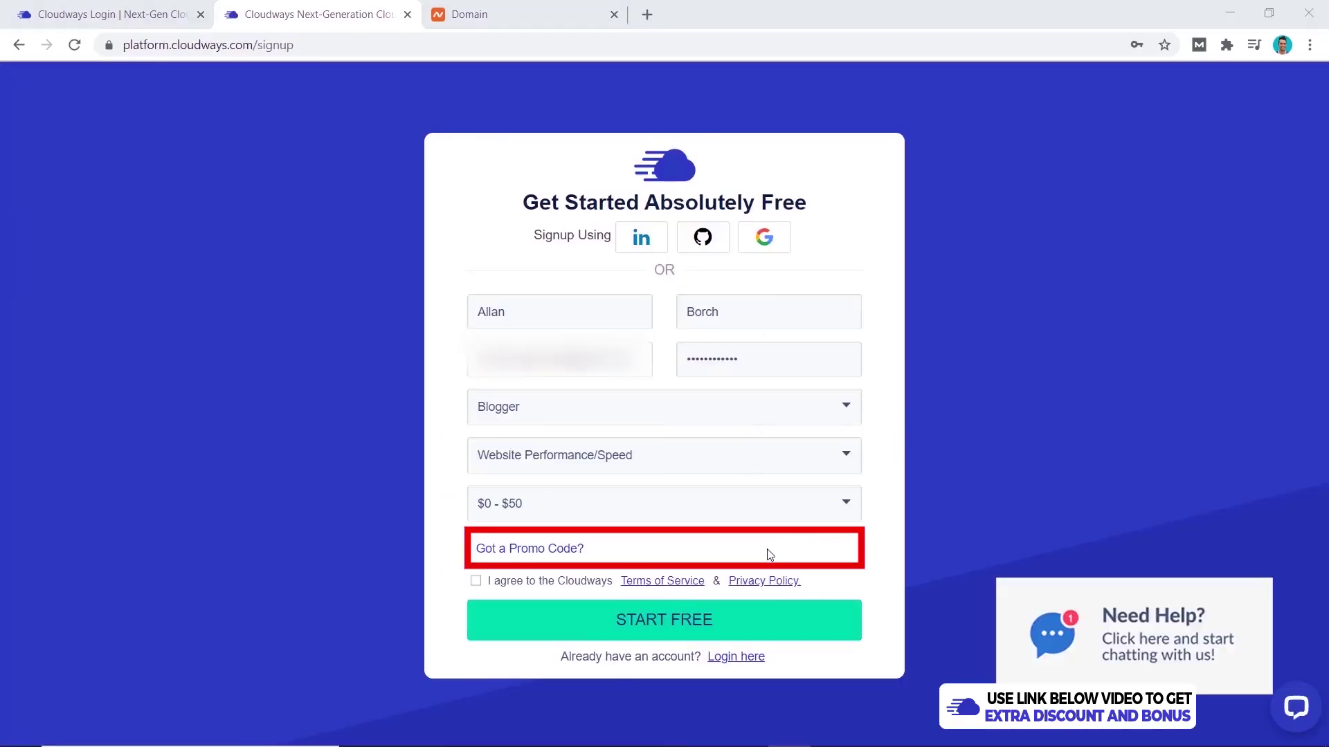
left_click(535, 557)
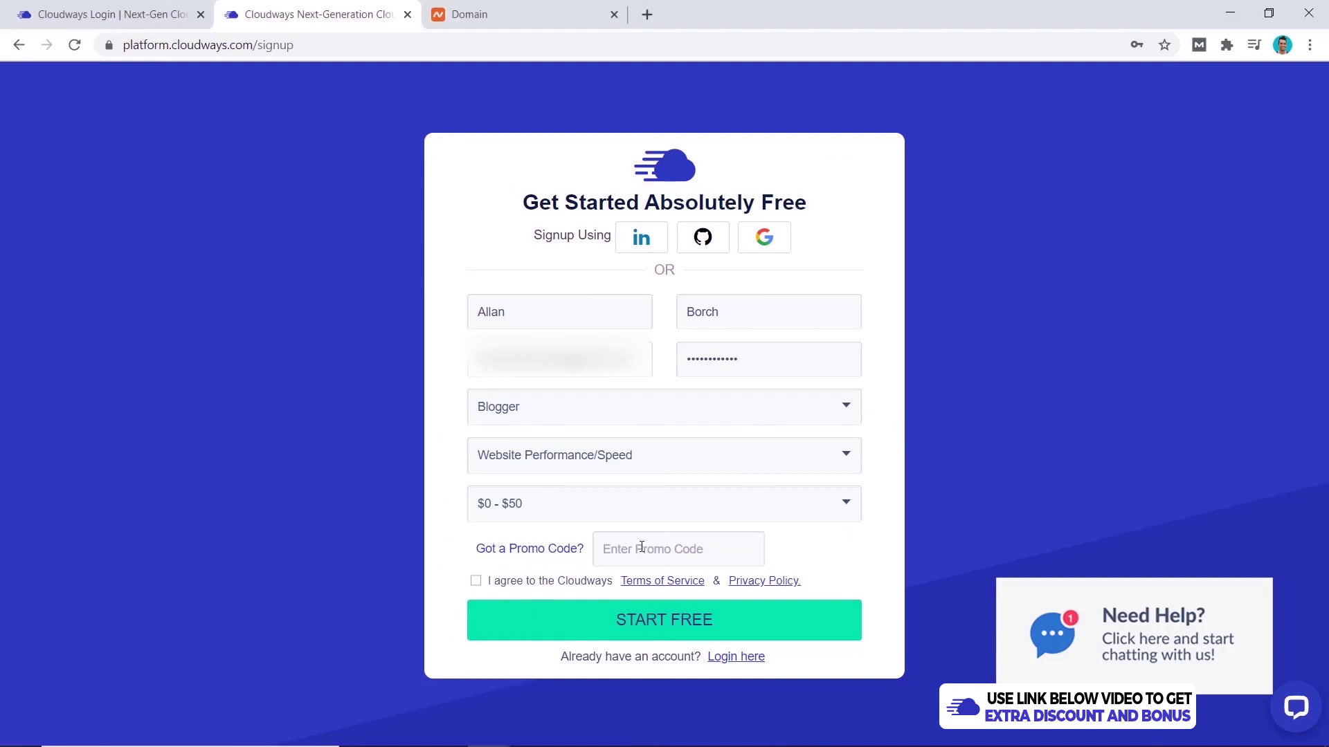
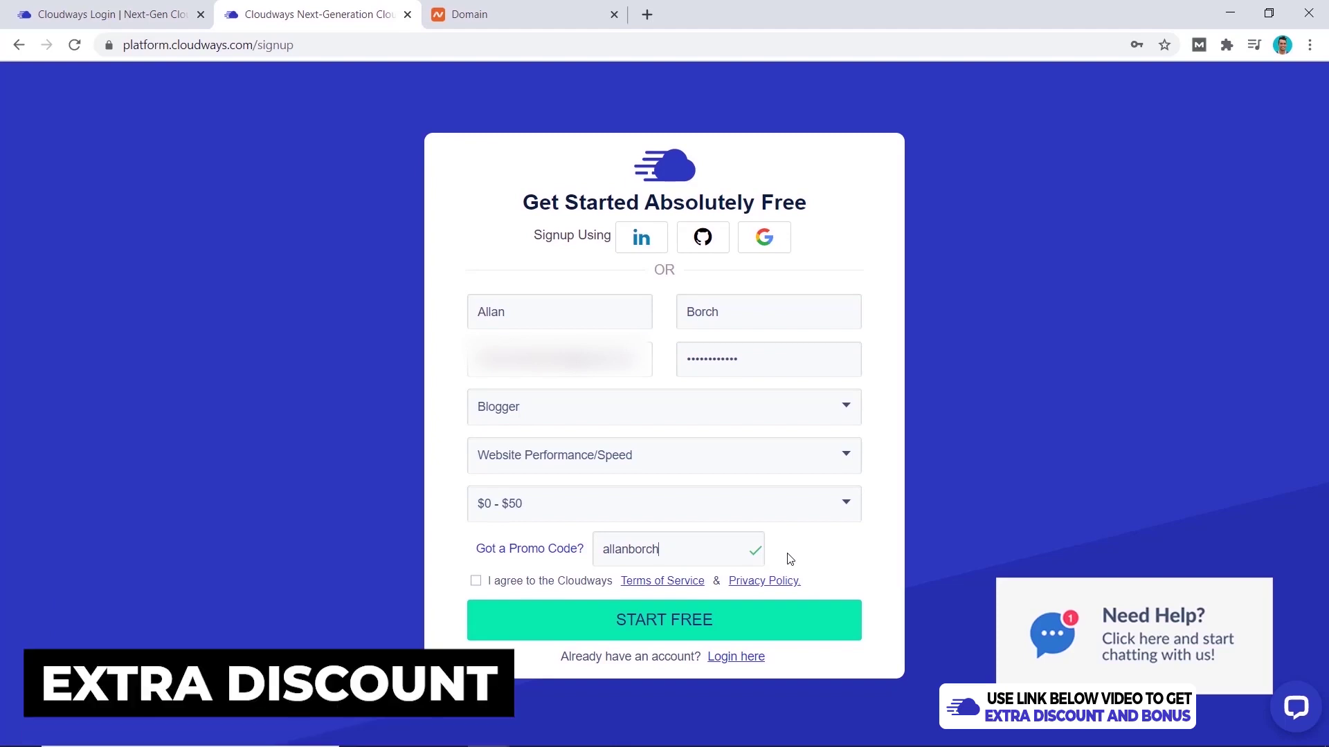
left_click(476, 581)
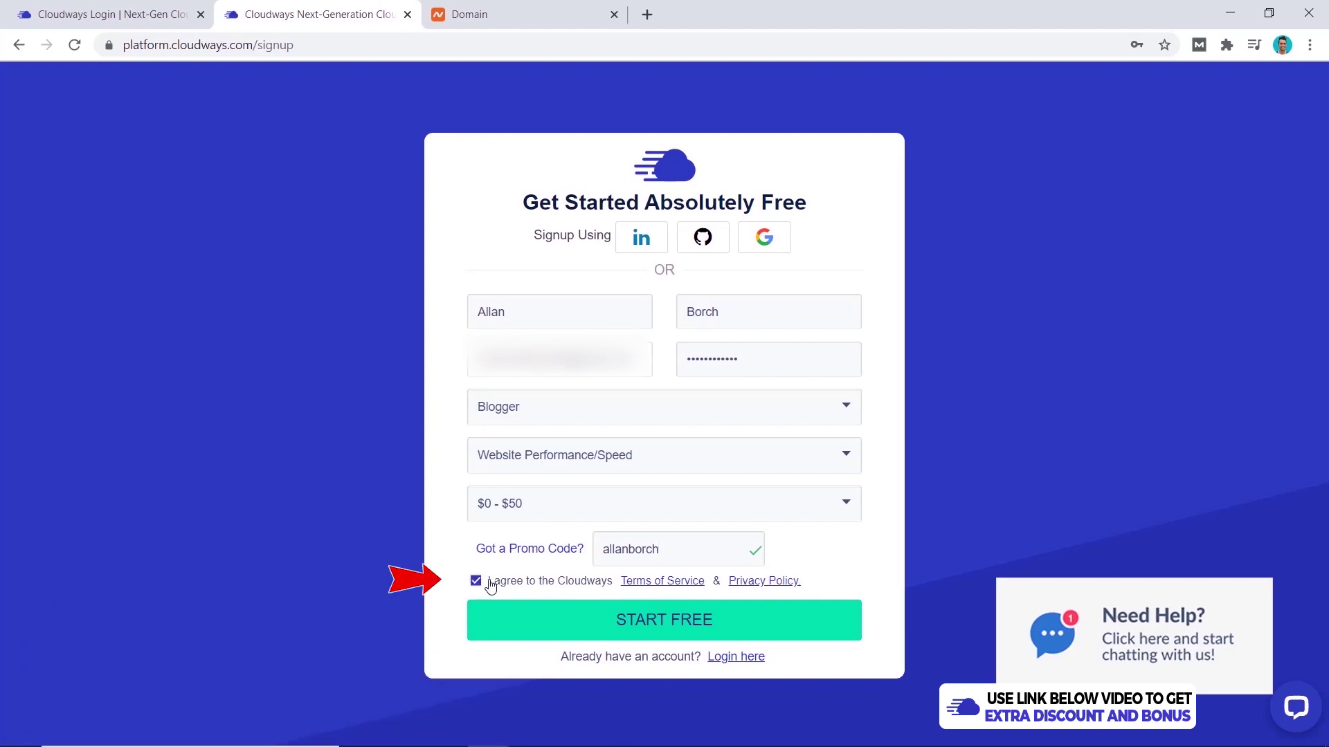
- Submit the signup form to receive the Cloudways activation email
left_click(706, 621)
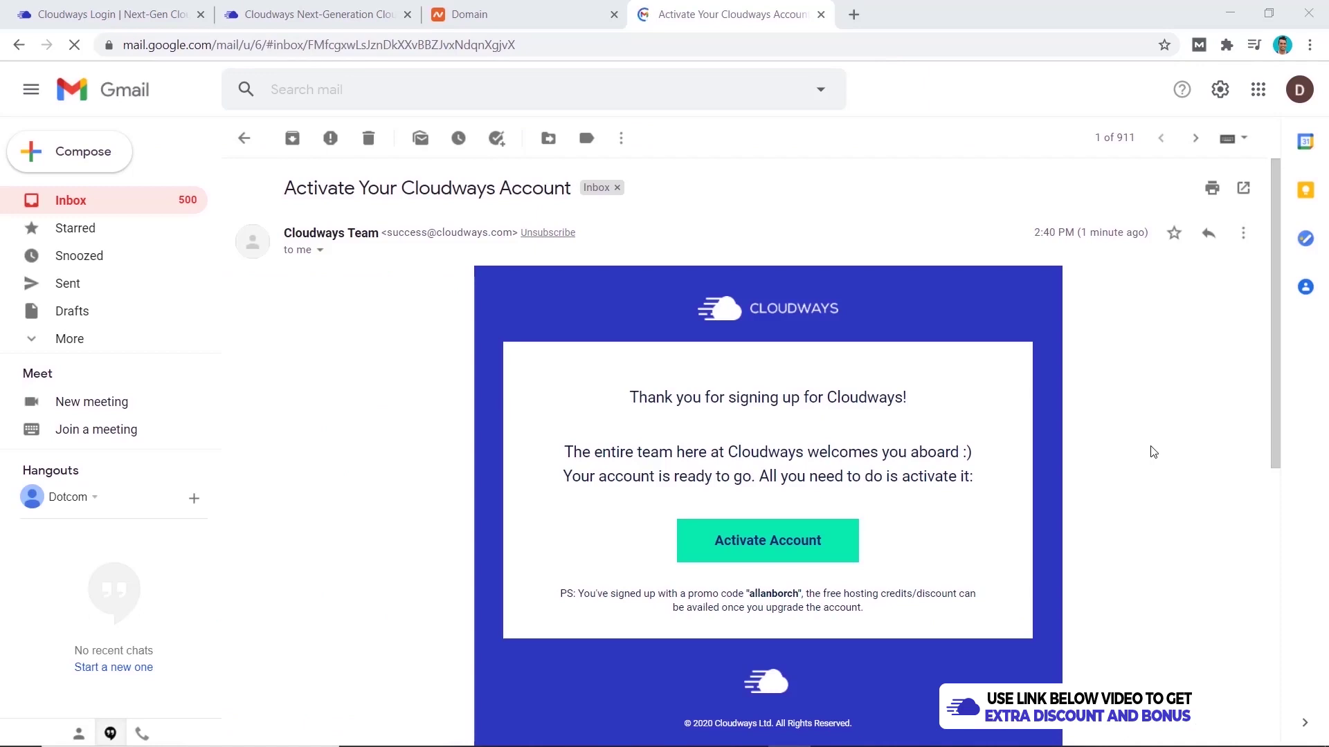
- Activate the new Cloudways account via the Activate Account link in the email
left_click(777, 558)
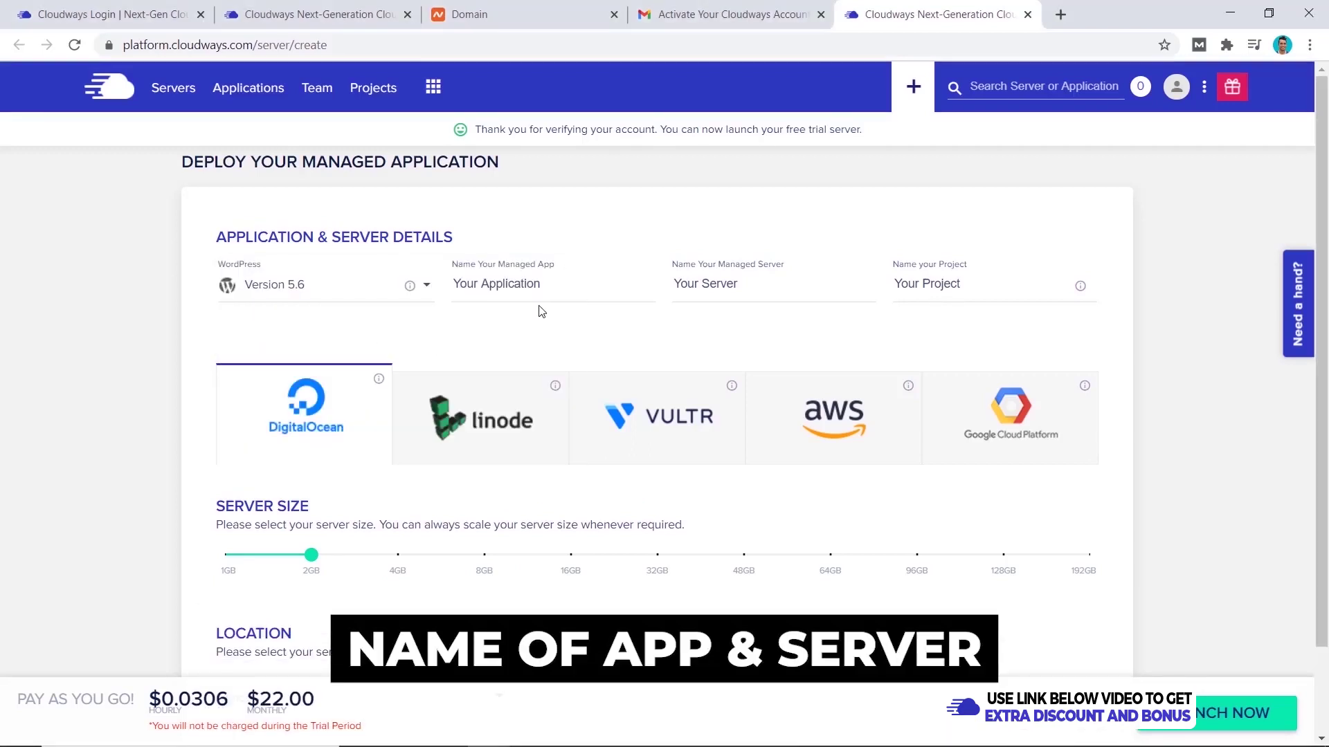
- Name the app DotcomDollar Test and pick a Vultr High Frequency 1GB server at $13/month
left_click(518, 284)
triple_click(517, 284)
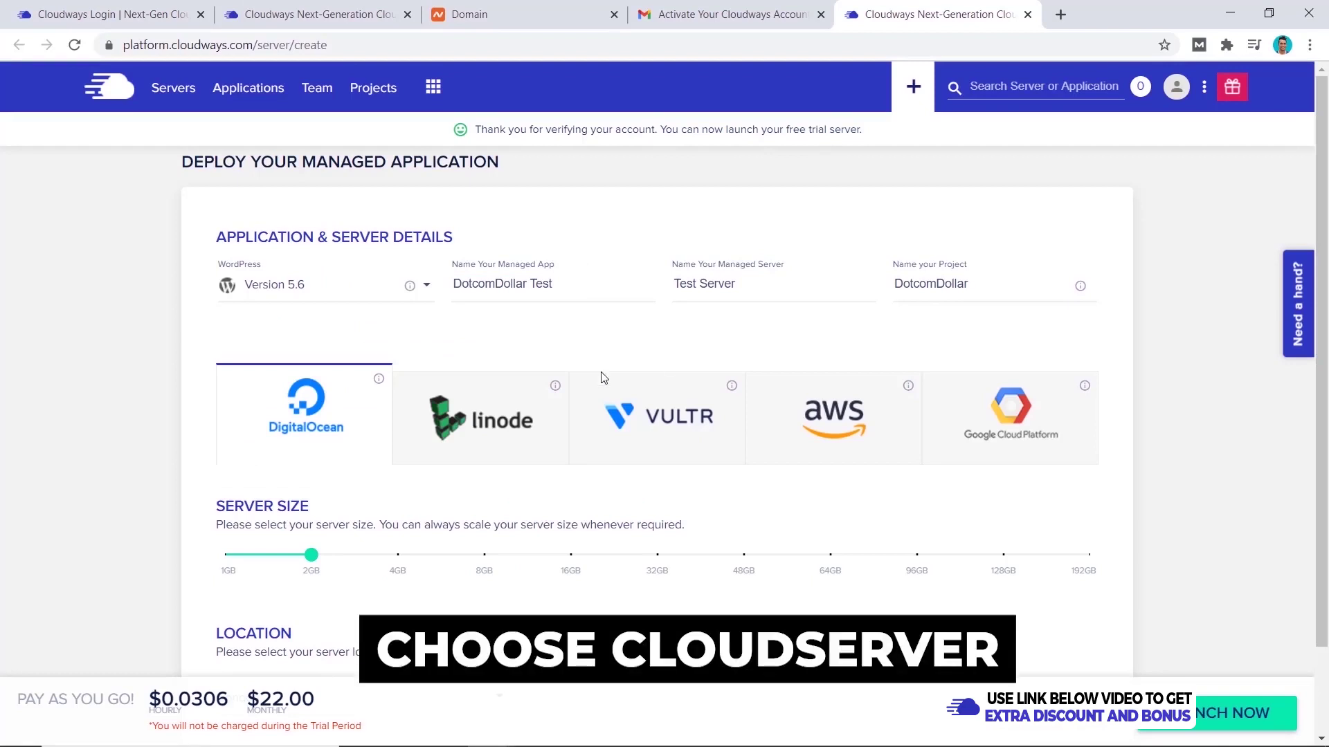
left_click(649, 434)
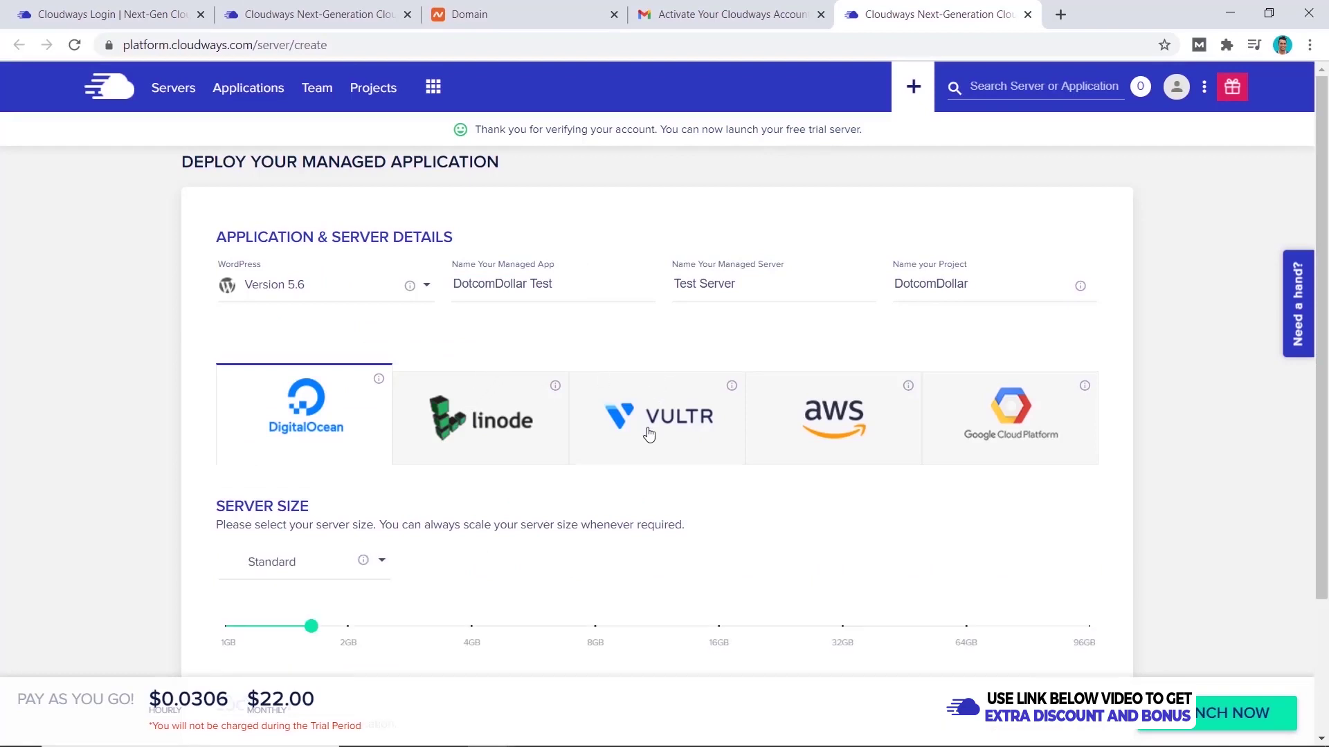
left_click(346, 562)
left_click(306, 602)
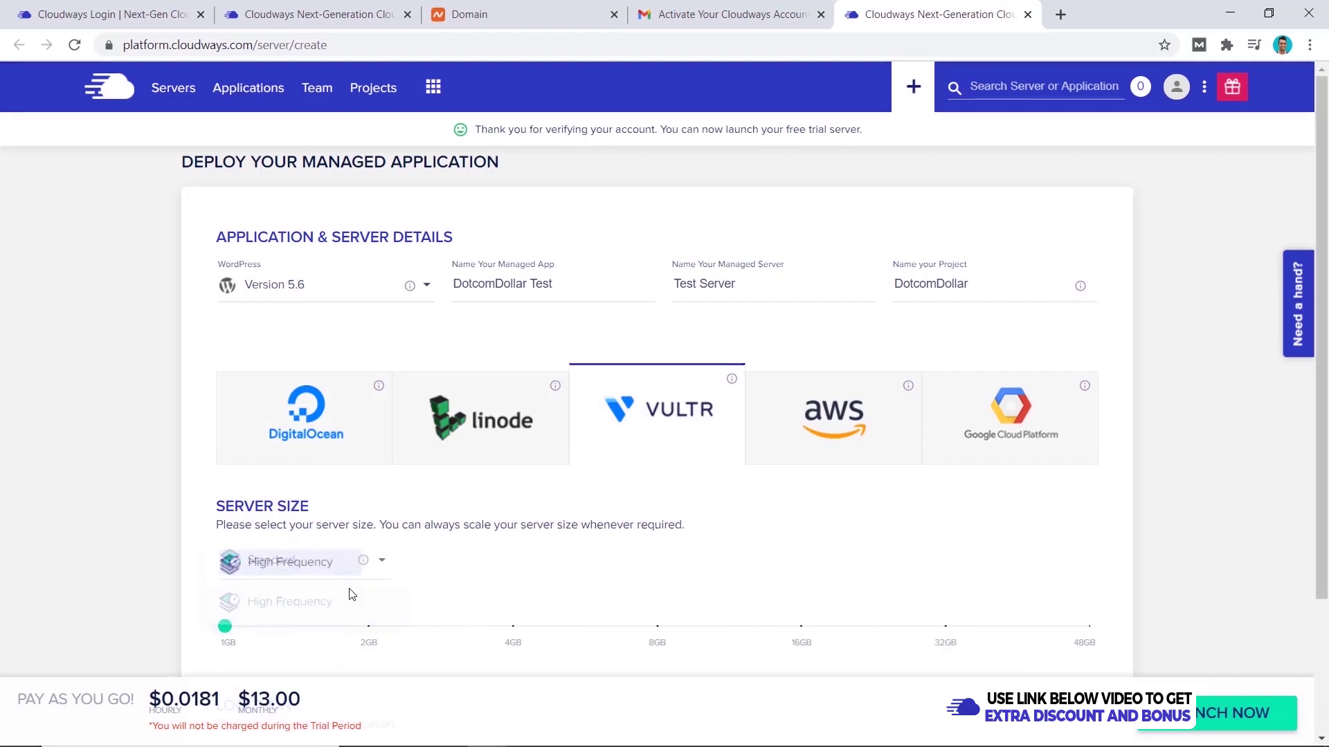
scroll(385, 575, "down", 1)
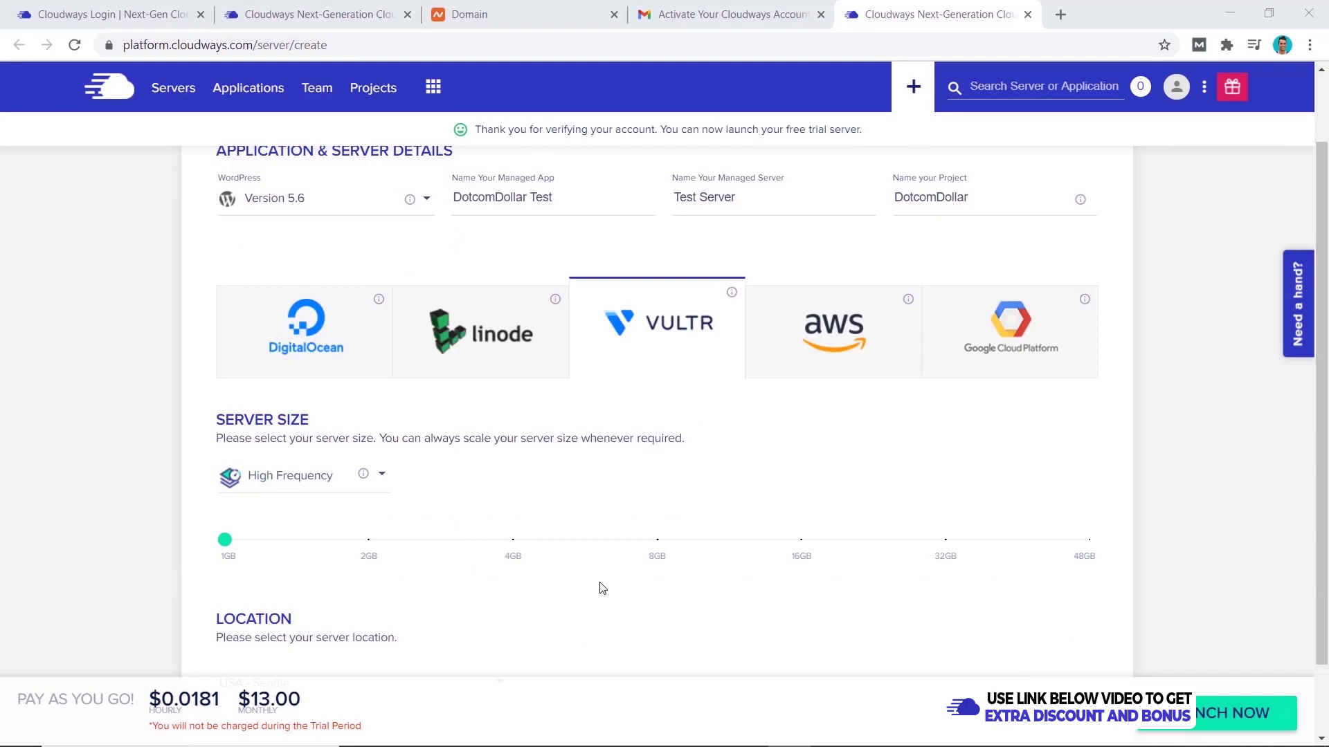
scroll(899, 554, "down", 1)
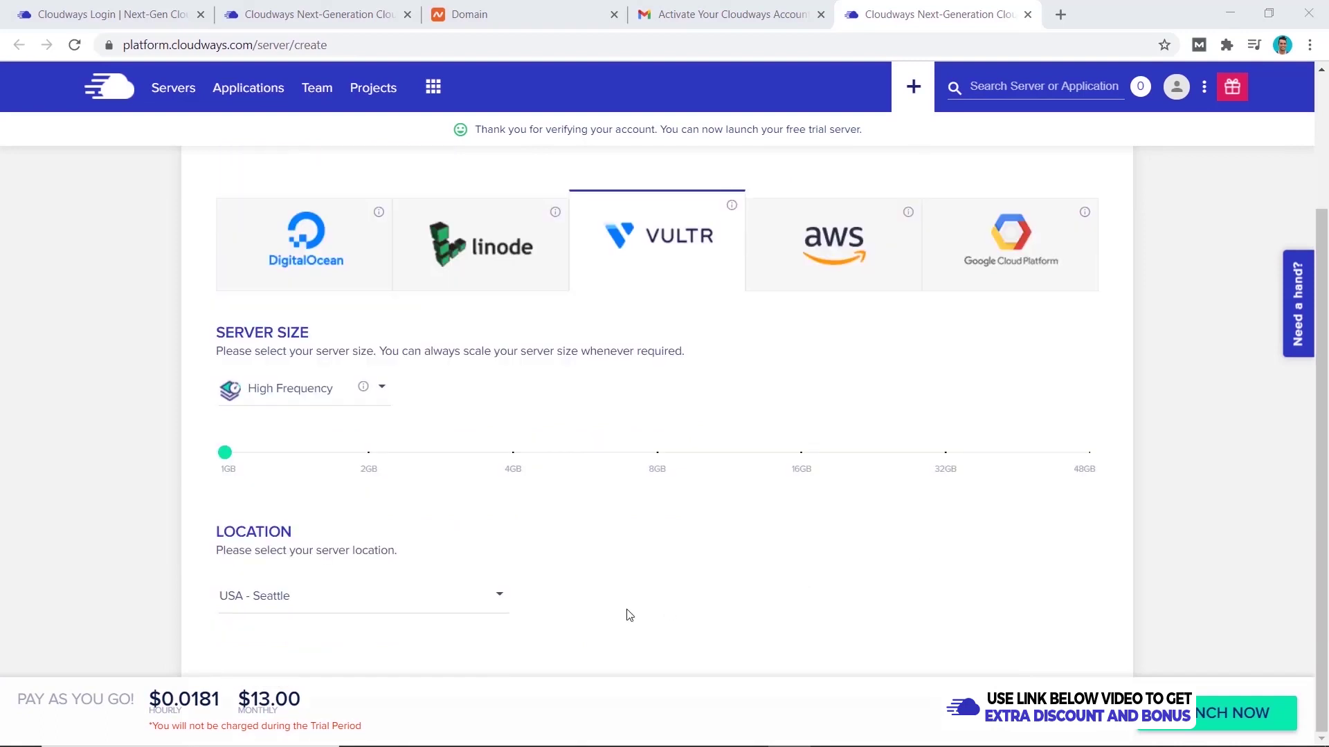
- Set the server location to USA - New York (NJ)
left_click(433, 606)
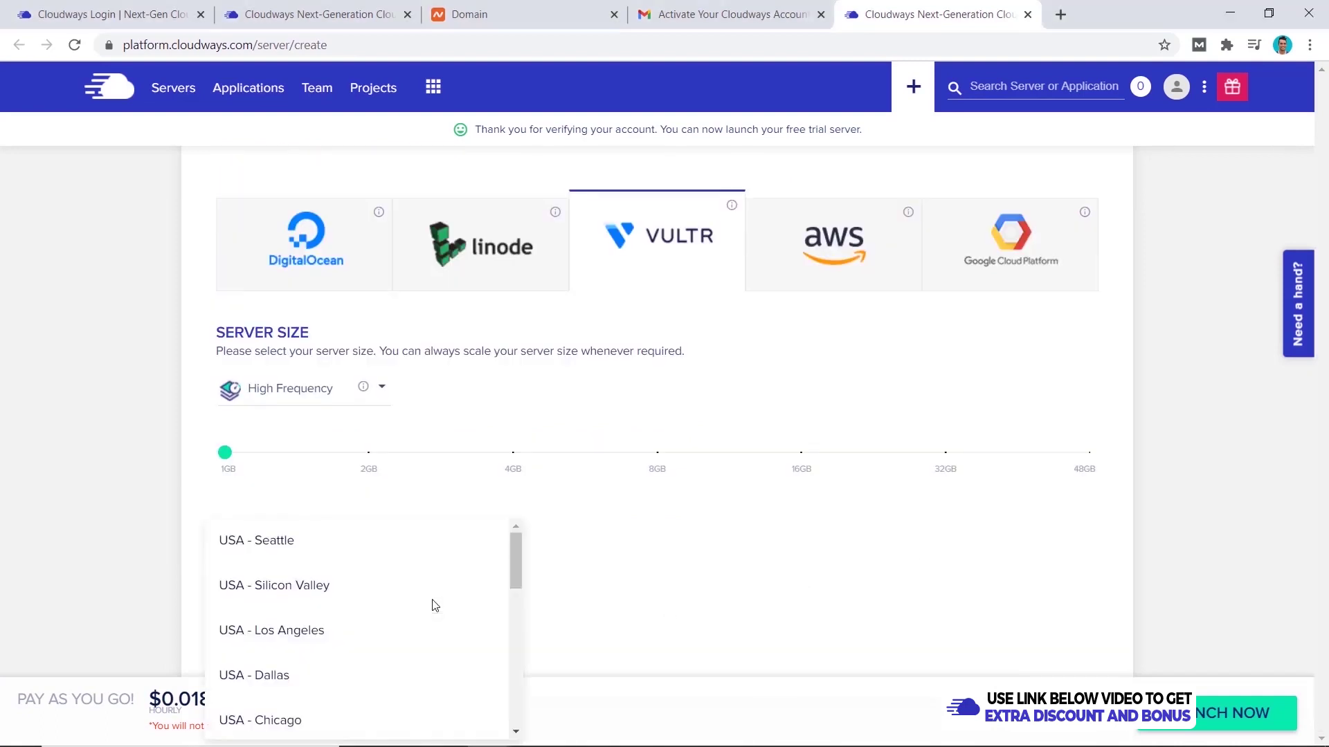
left_click_drag(514, 552, 520, 718)
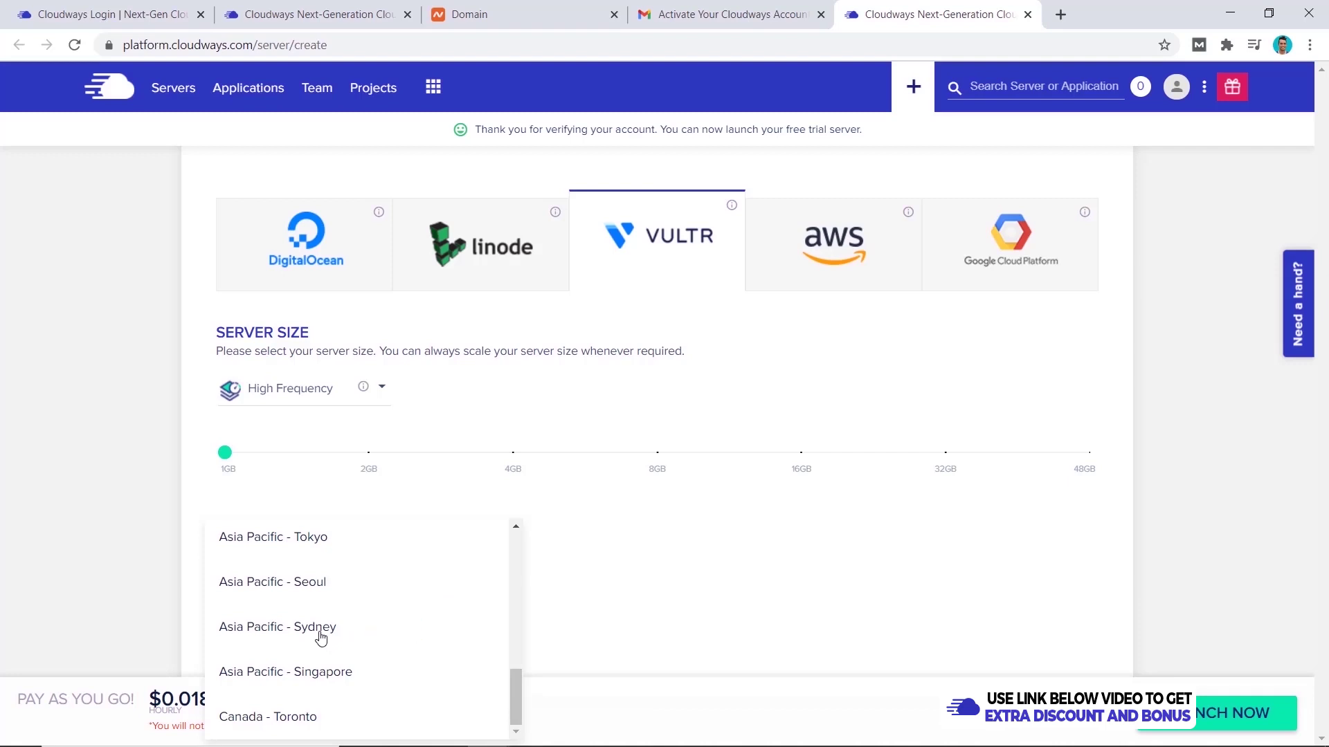
scroll(321, 638, "up", 10)
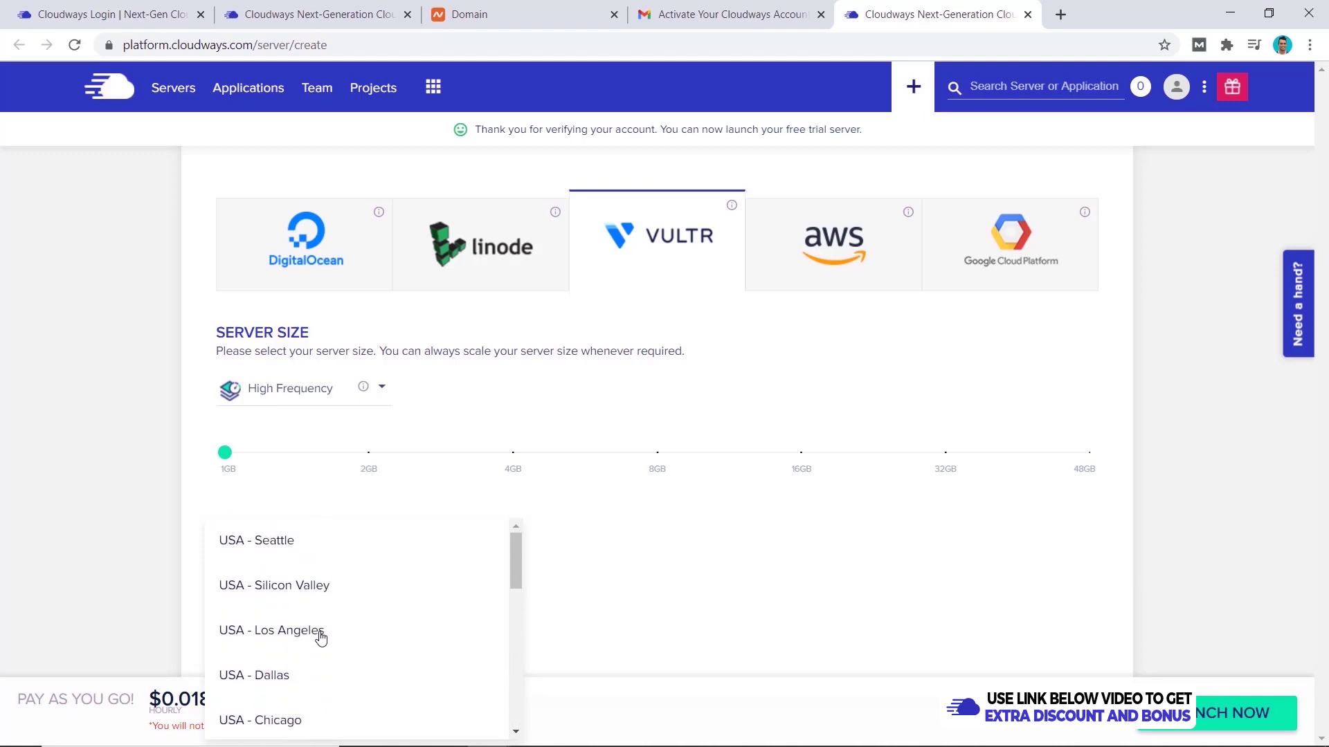
scroll(321, 638, "down", 4)
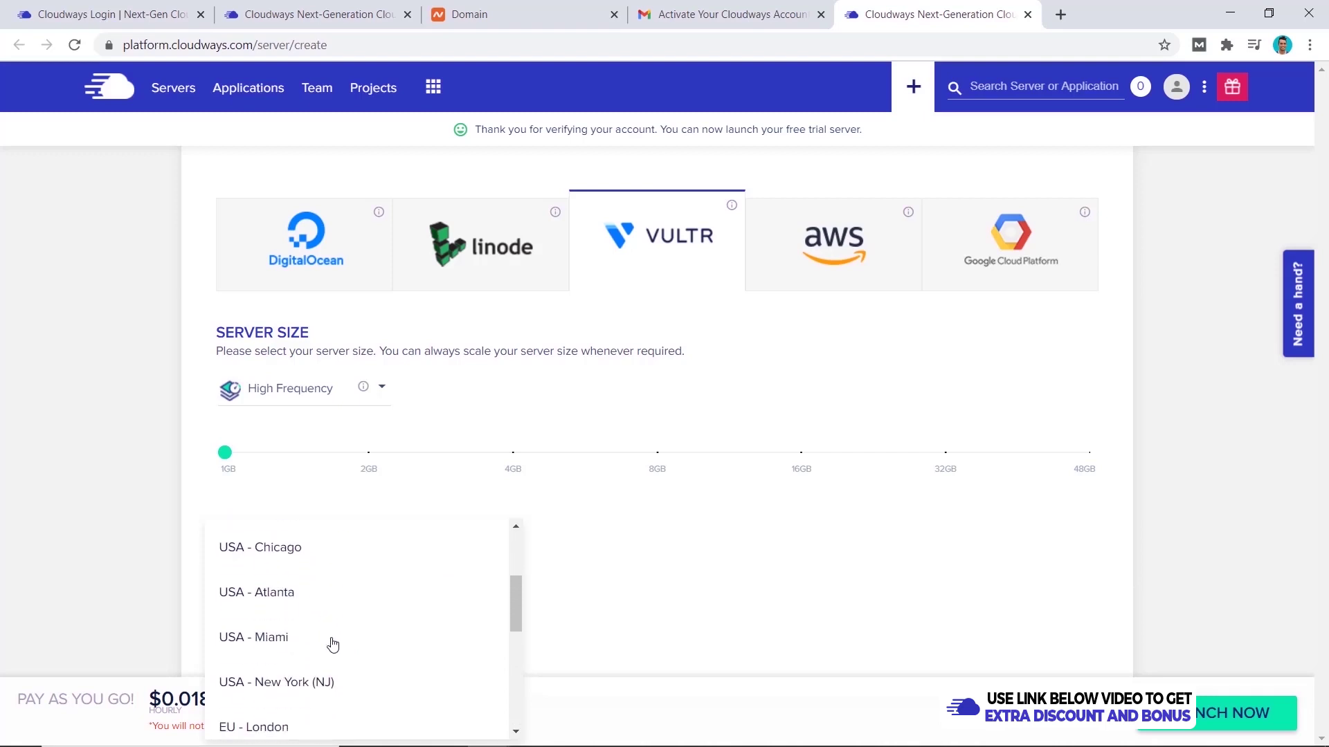
left_click(309, 685)
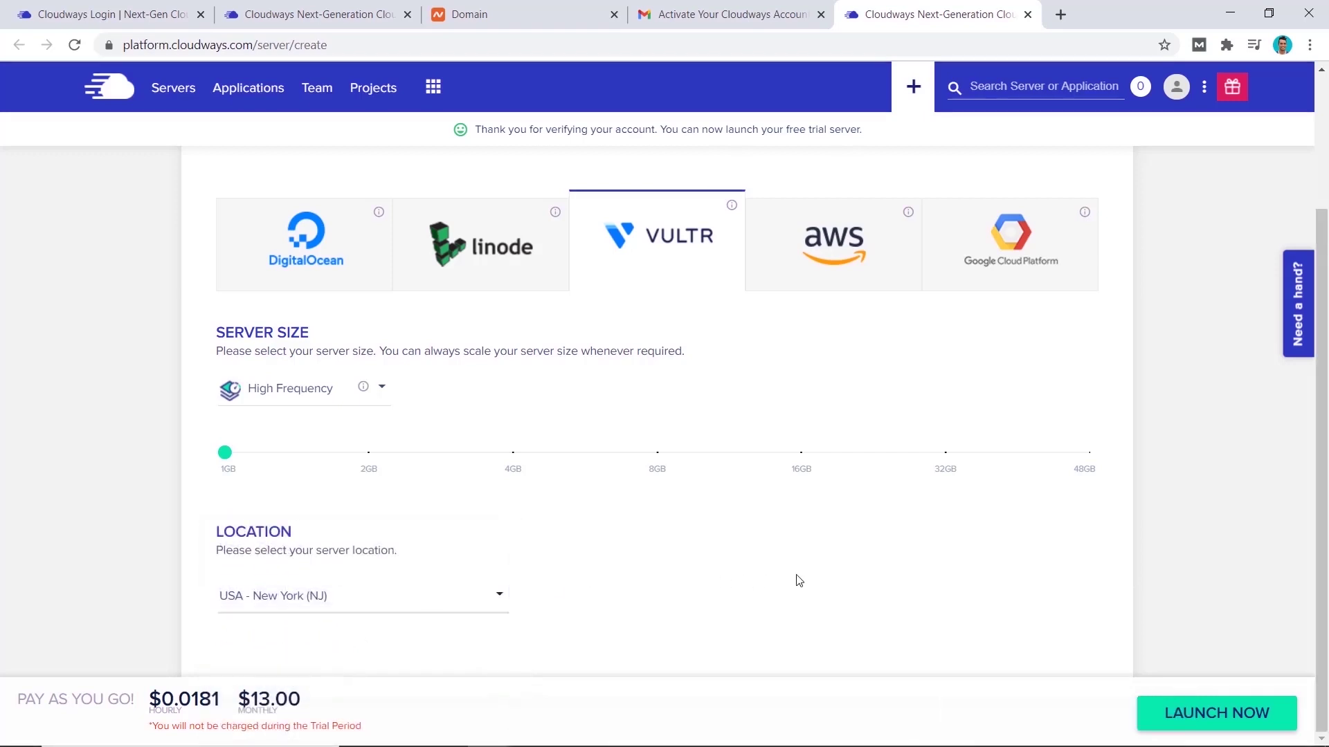
- Launch Test Server and wait until it provisions with IP 149.28.43.149
left_click(1261, 725)
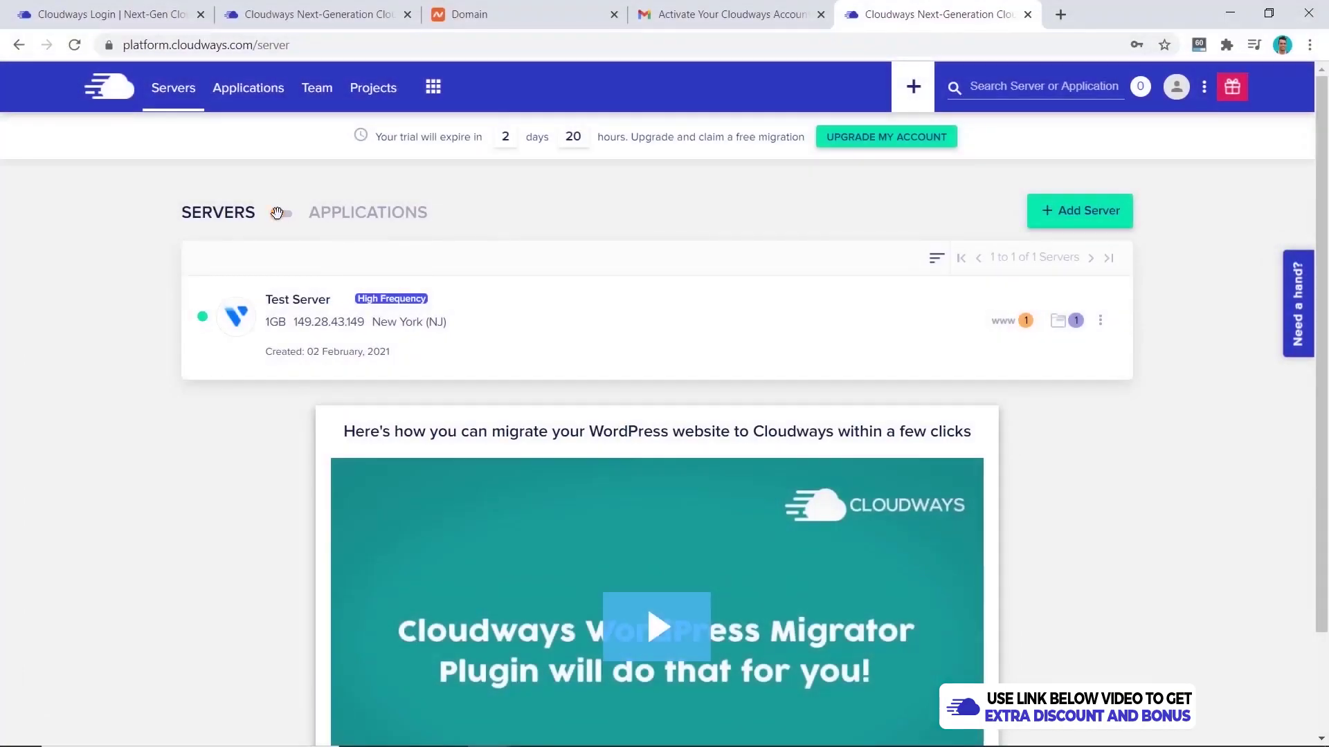
- Enter allanborch.com as the Primary Domain in DotcomDollar Test's Domain Management
left_click(288, 227)
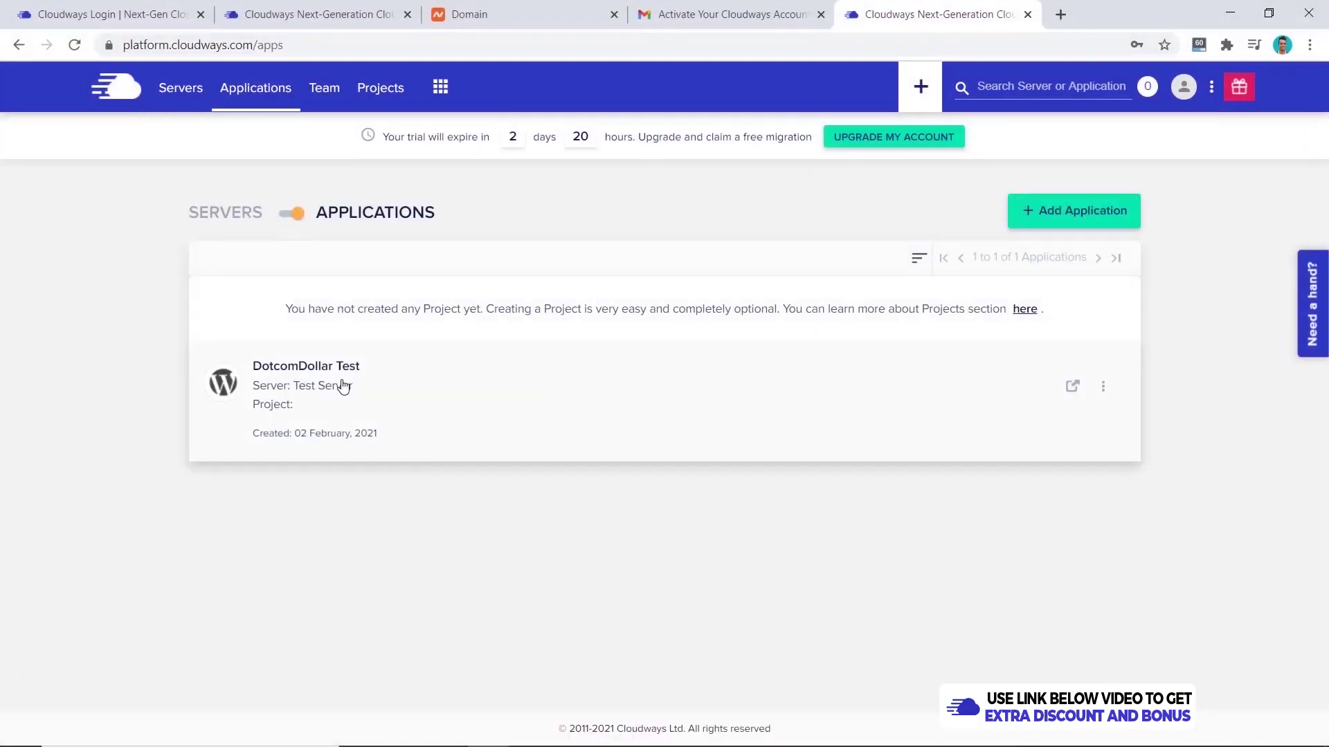
left_click(333, 381)
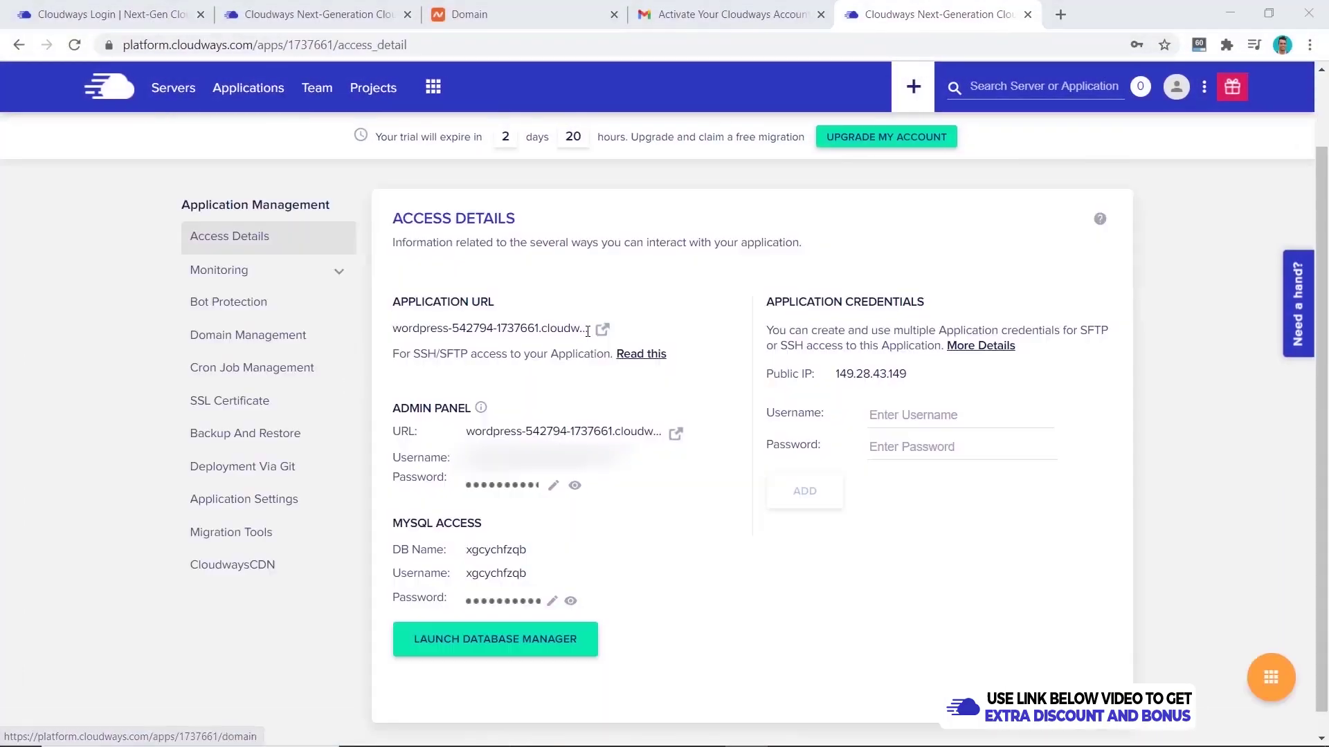
left_click(296, 346)
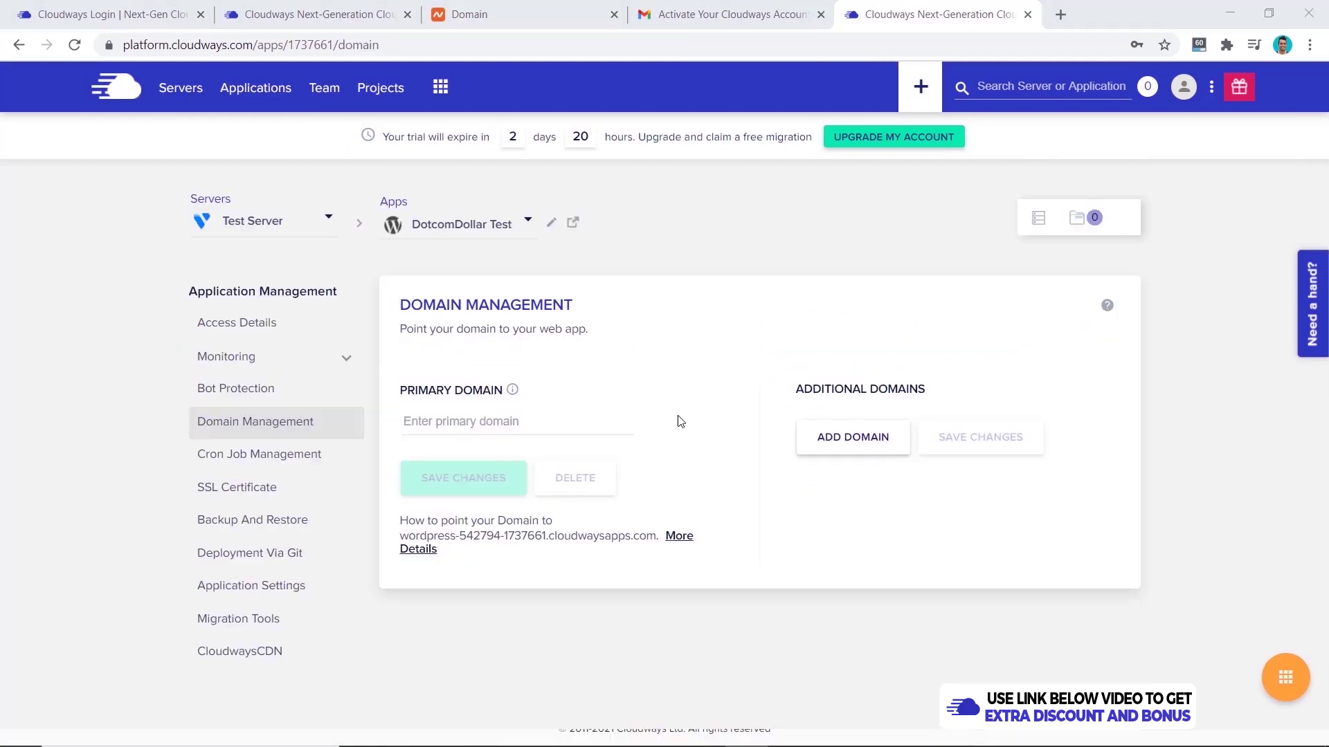
left_click(502, 423)
type("allanborch.com")
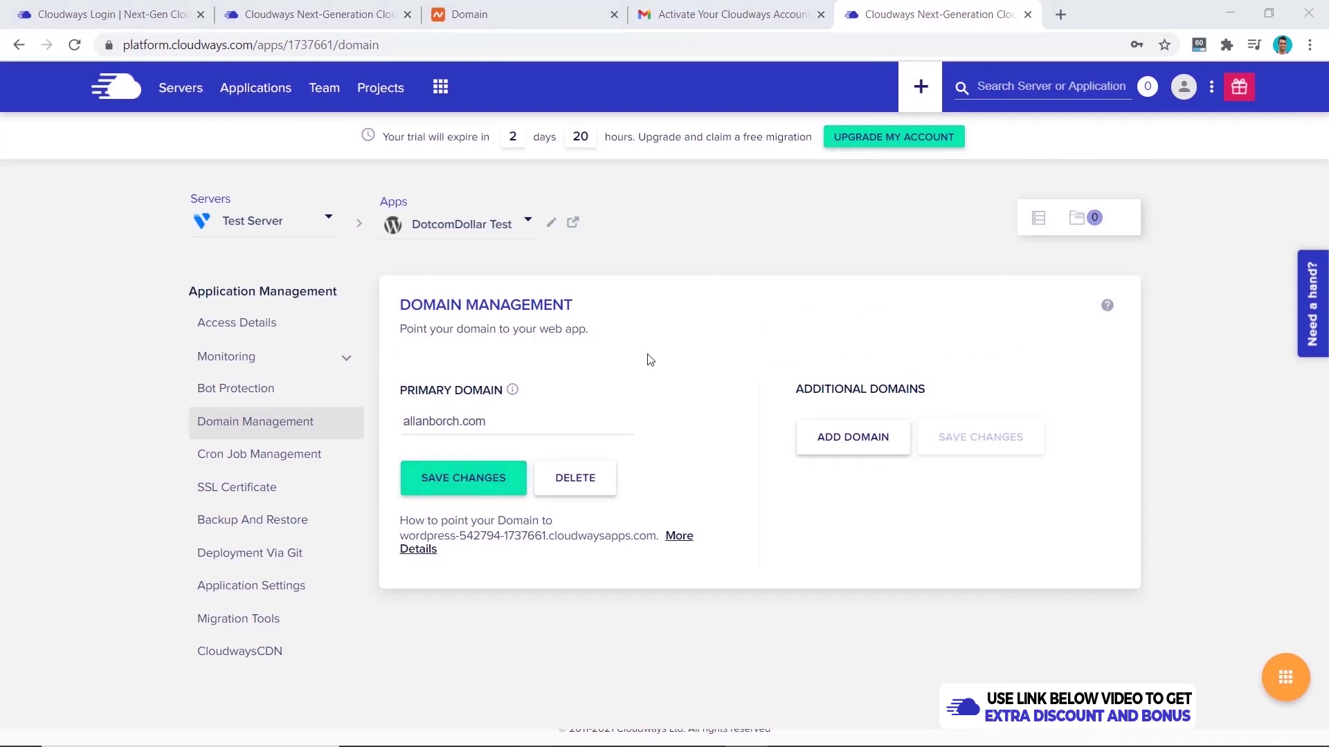
- Open Test Server's details and copy its public IP 149.28.43.149
left_click(172, 93)
left_click(361, 322)
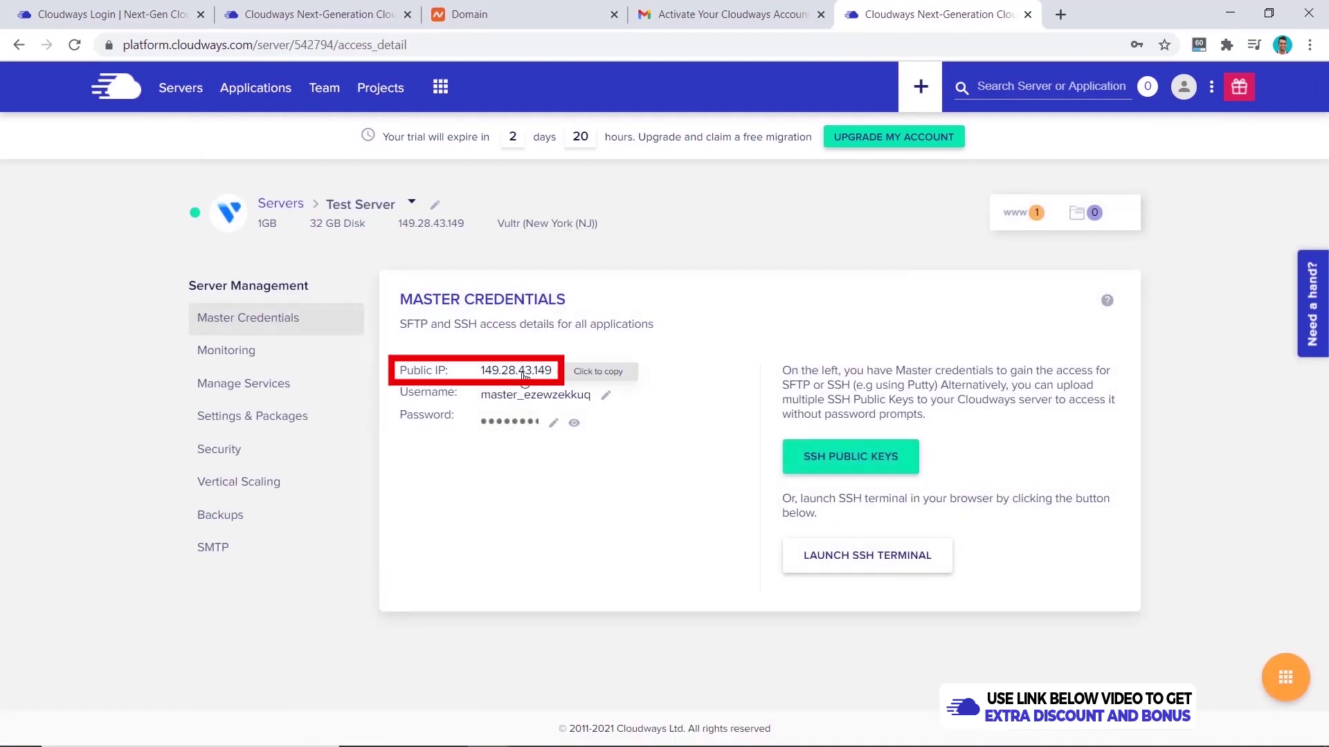
left_click(524, 374)
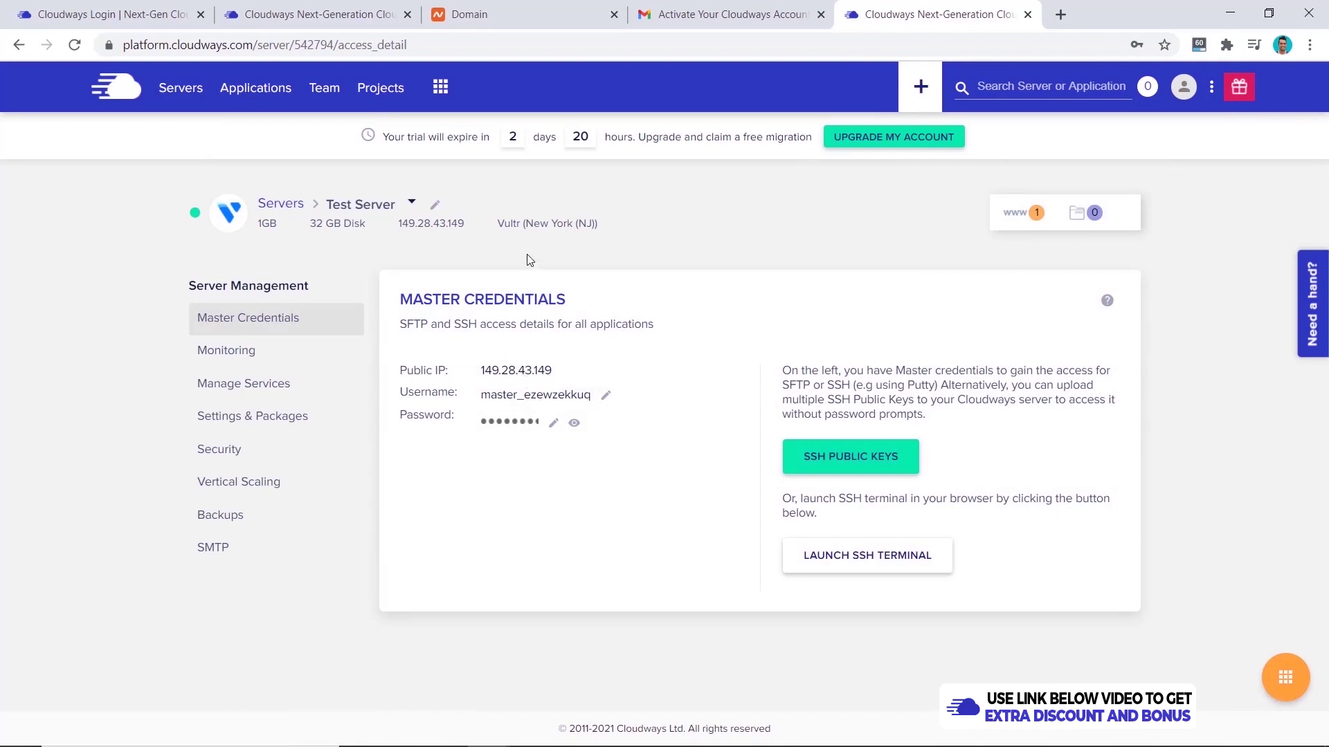
- In allanborch.com's Advanced DNS, add an A Record with host @ pointing to 149.28.43.149
left_click(492, 21)
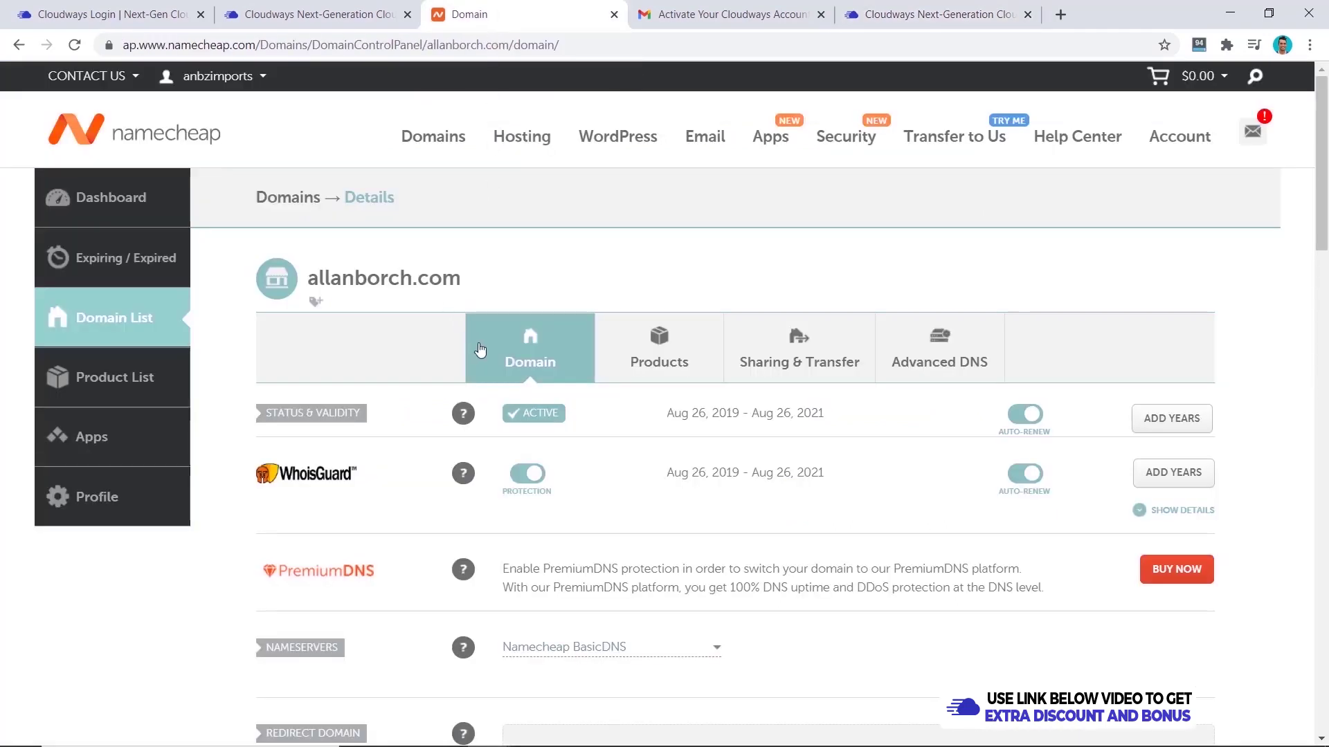
left_click(942, 356)
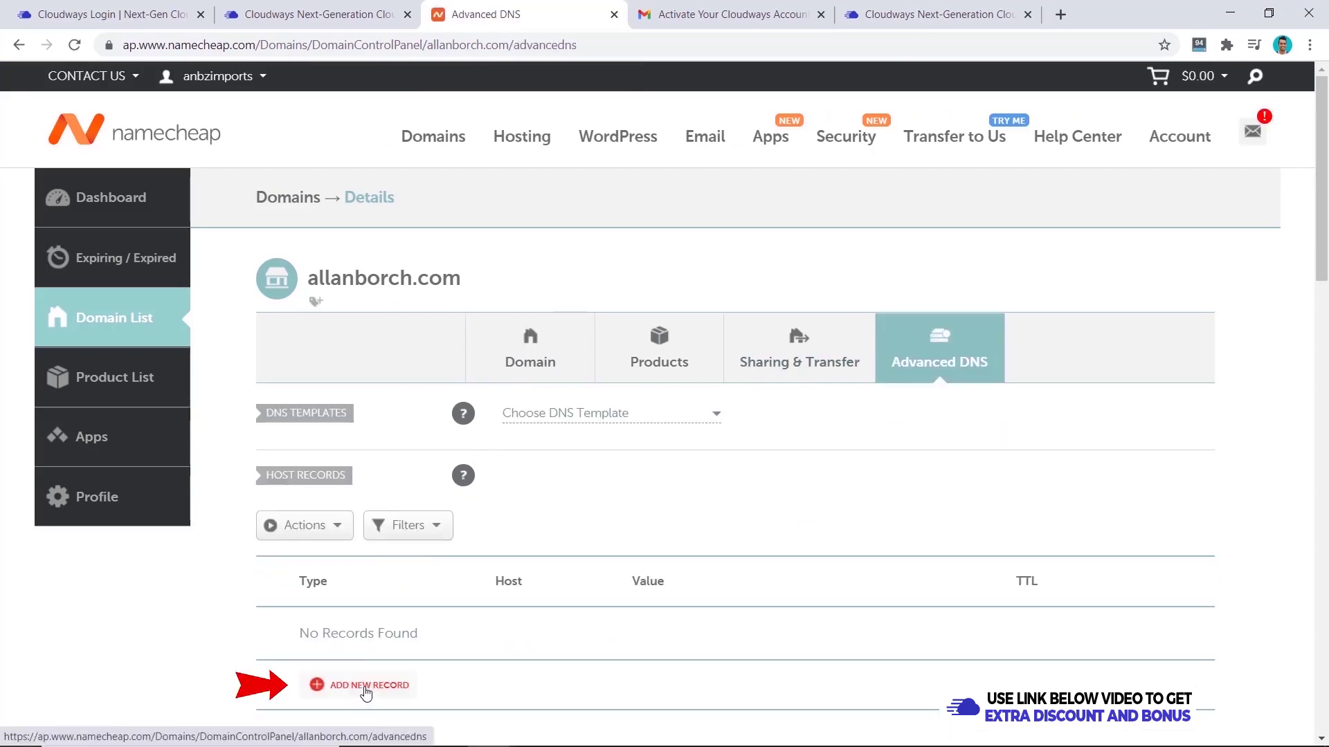
left_click(366, 685)
left_click(379, 307)
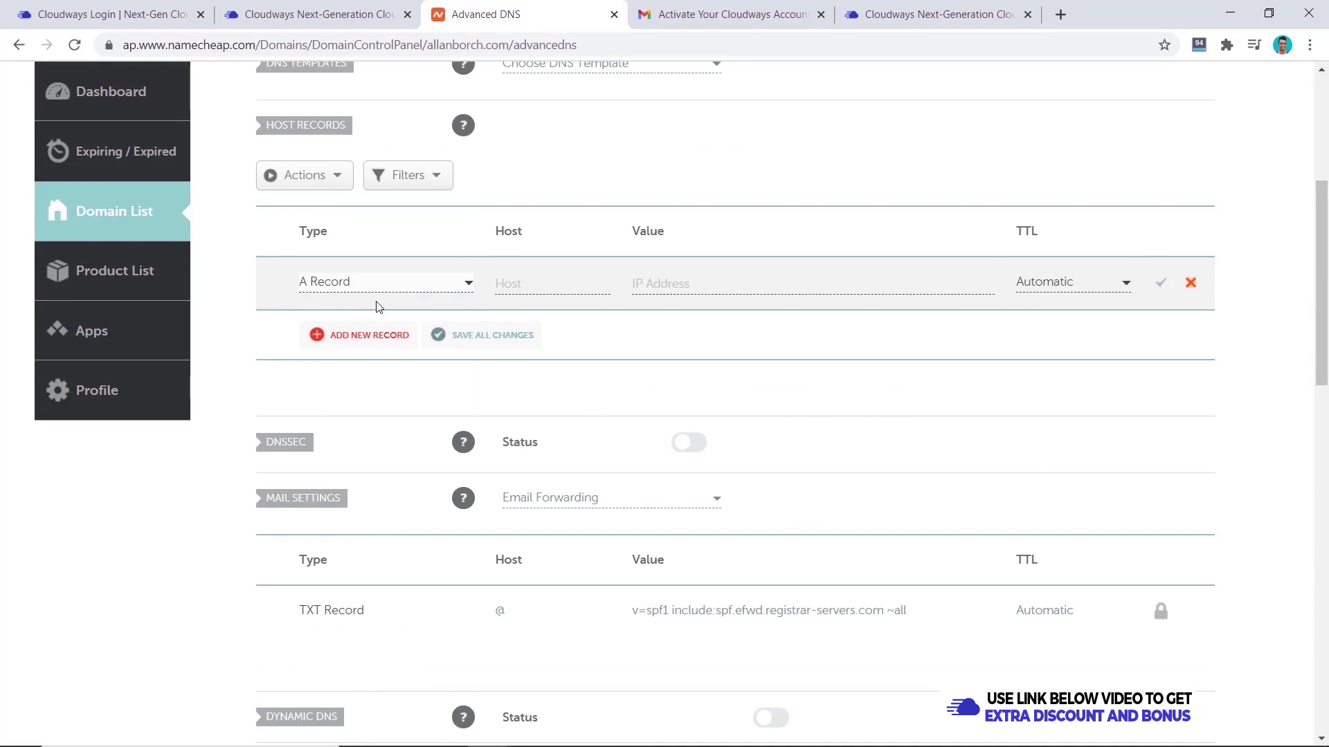
left_click(533, 278)
type("@")
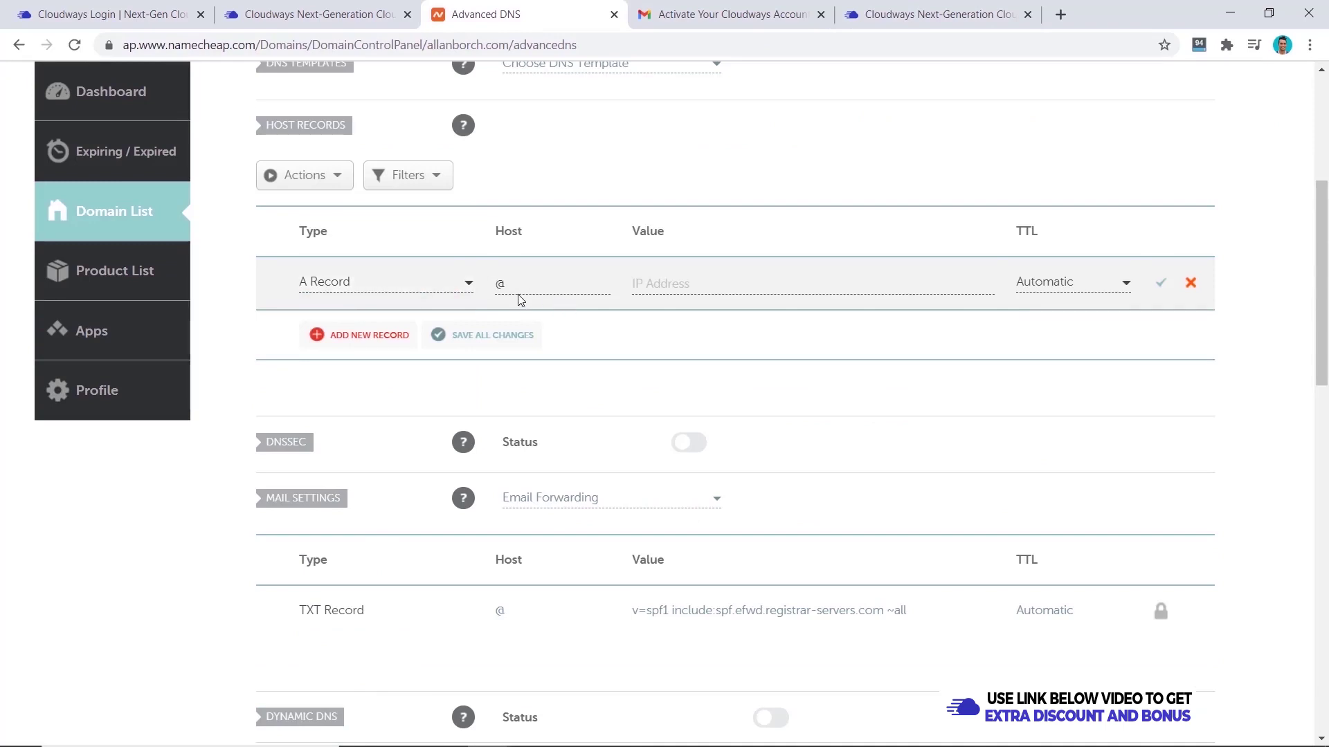
left_click(653, 290)
key("ctrl+v")
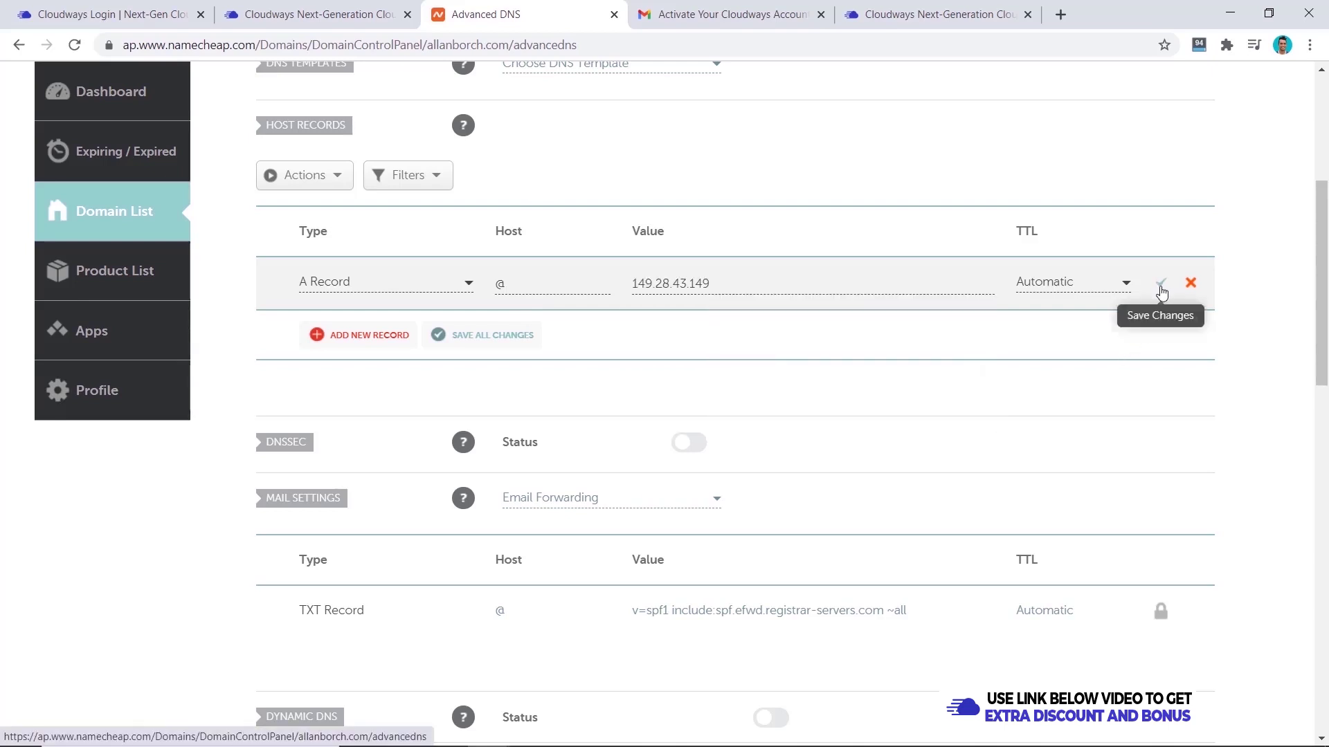
left_click(1162, 285)
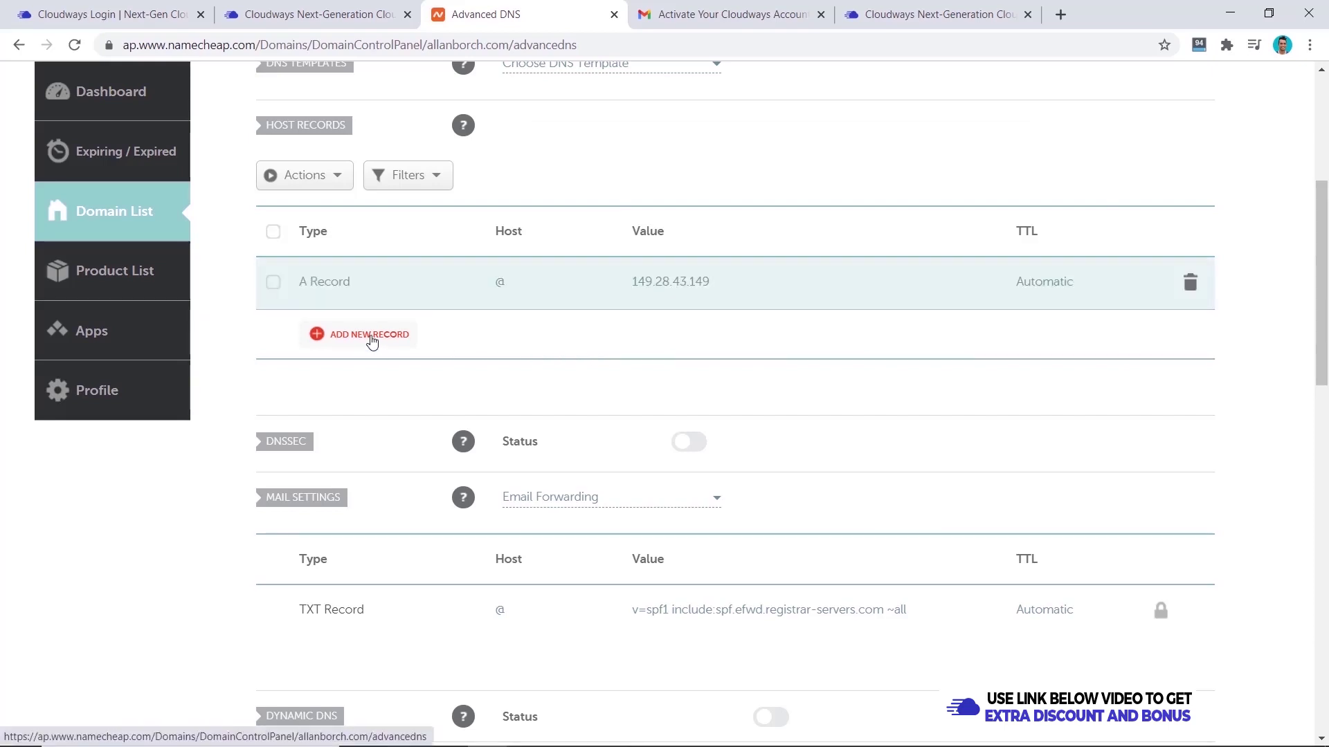
- Add a CNAME Record with host www pointing to allanborch.com and save it
left_click(371, 335)
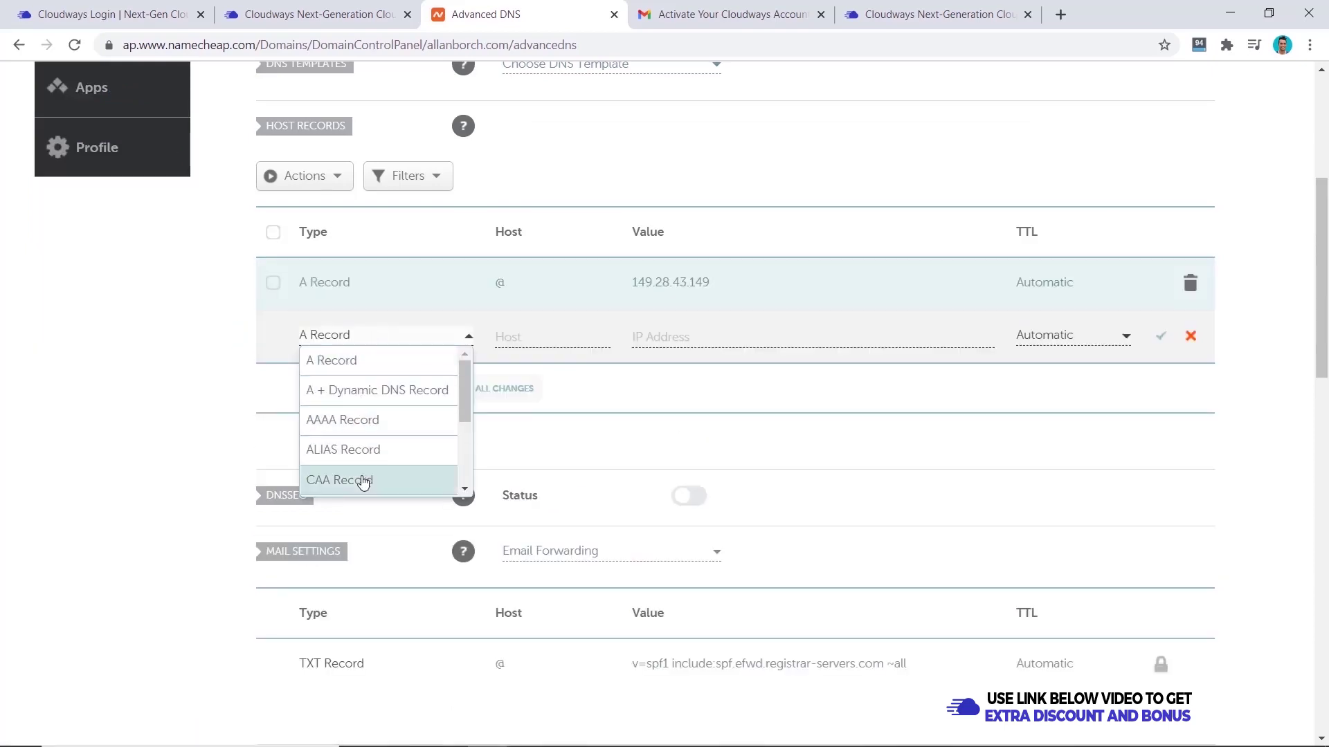
scroll(363, 479, "down", 1)
left_click(359, 429)
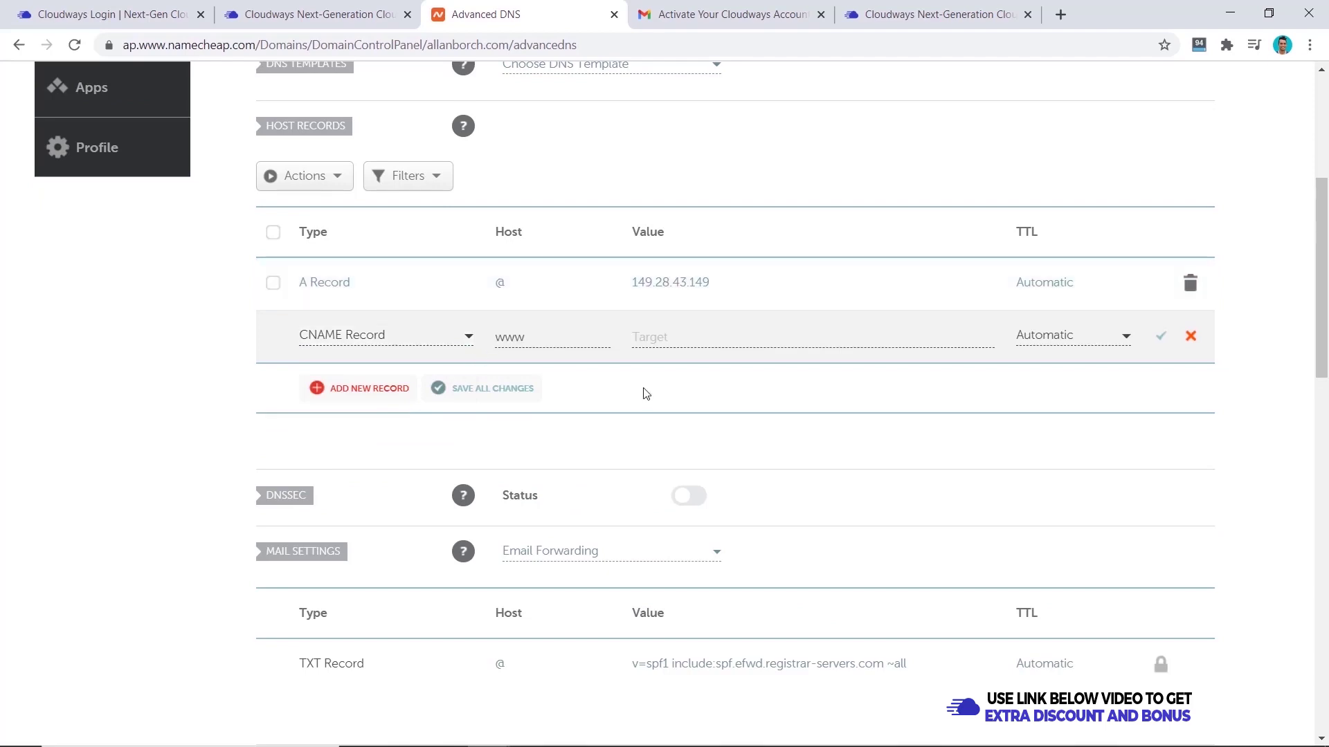
left_click(671, 337)
type("a")
left_click(683, 389)
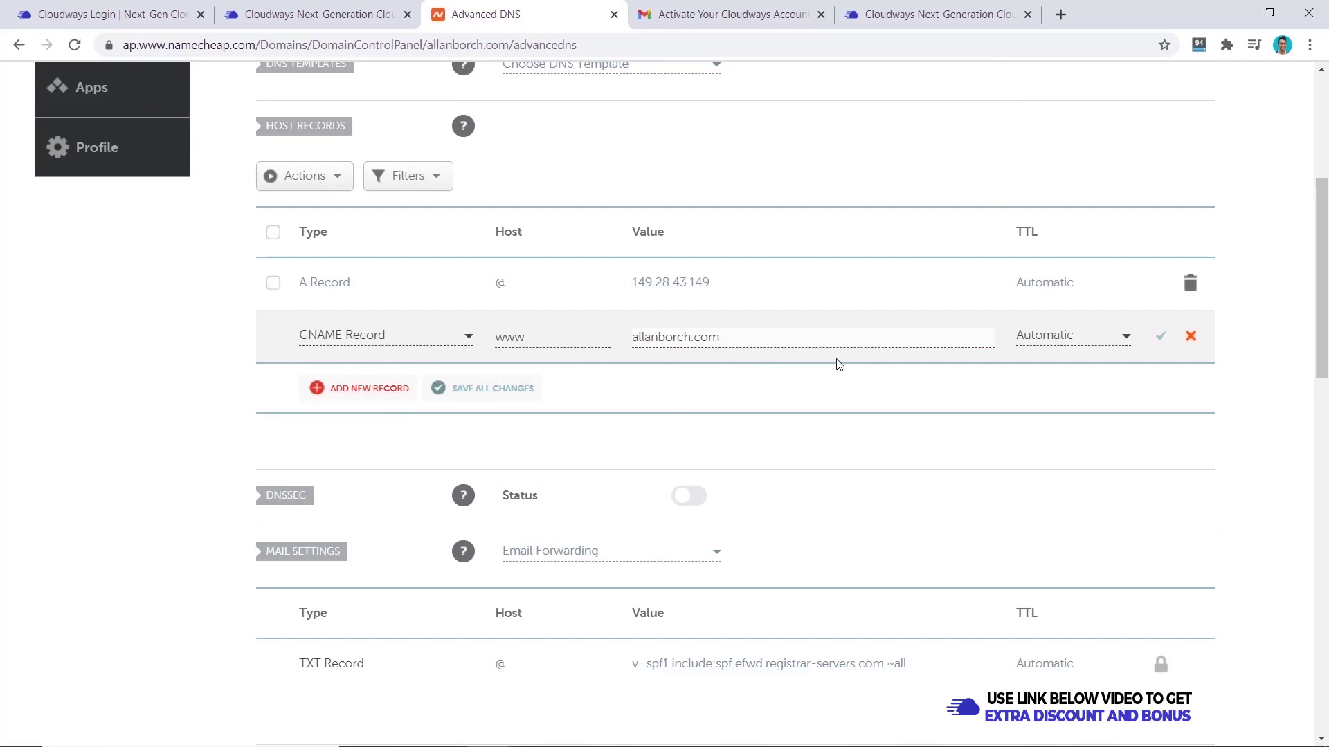
left_click(1161, 336)
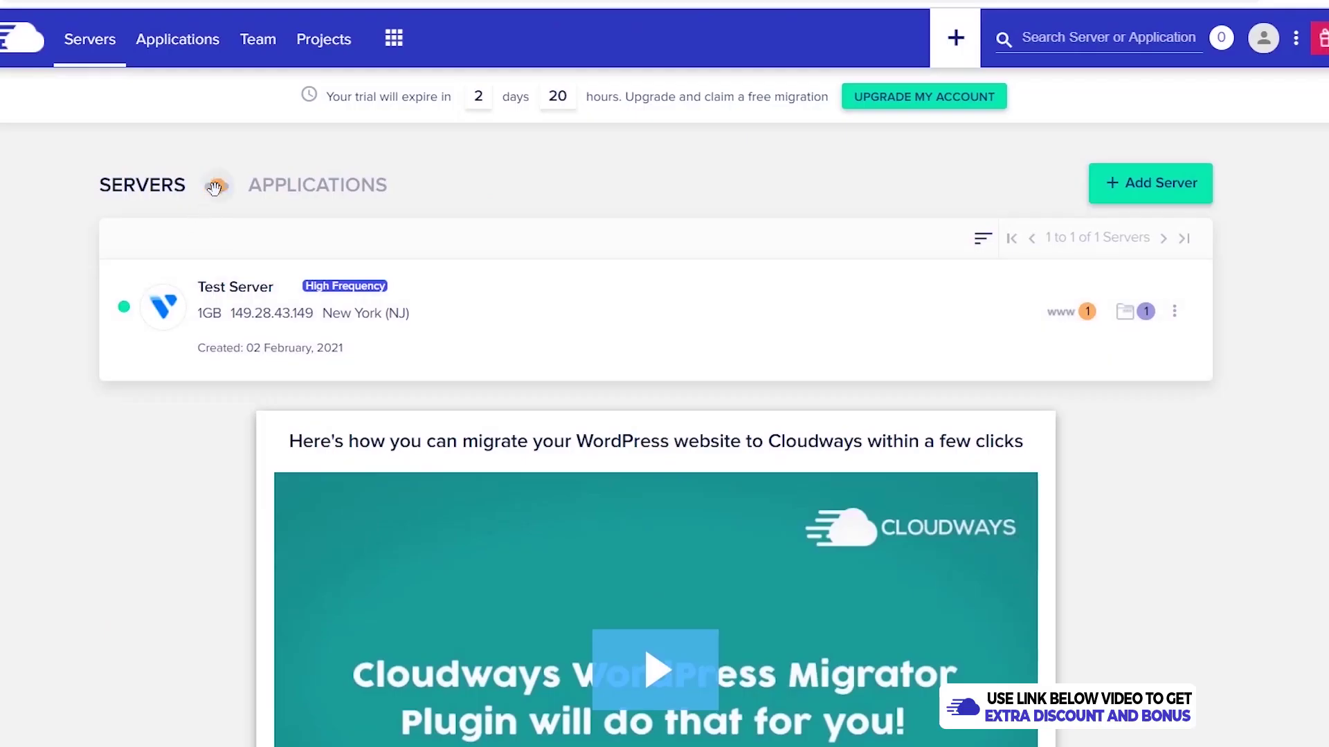
- Install a Let's Encrypt certificate for DotcomDollar Test and enable HTTPS redirection
left_click(215, 187)
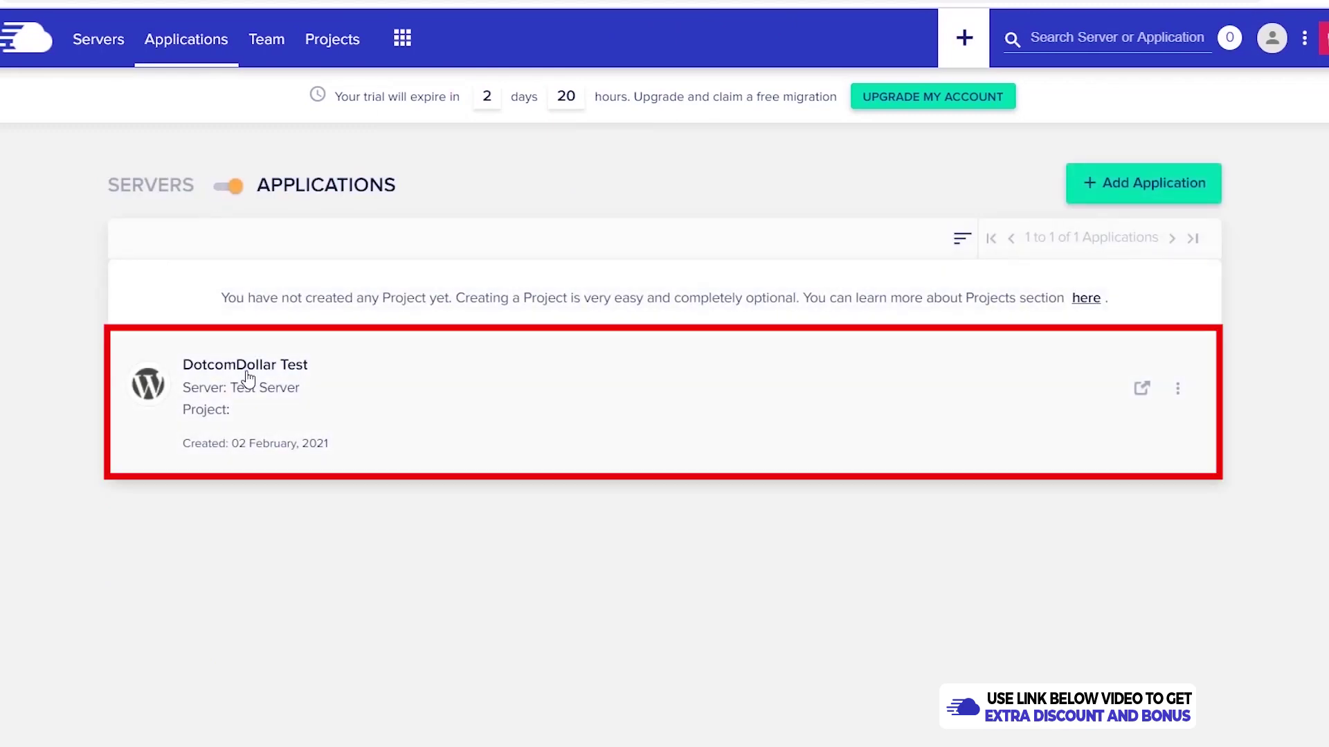
left_click(247, 378)
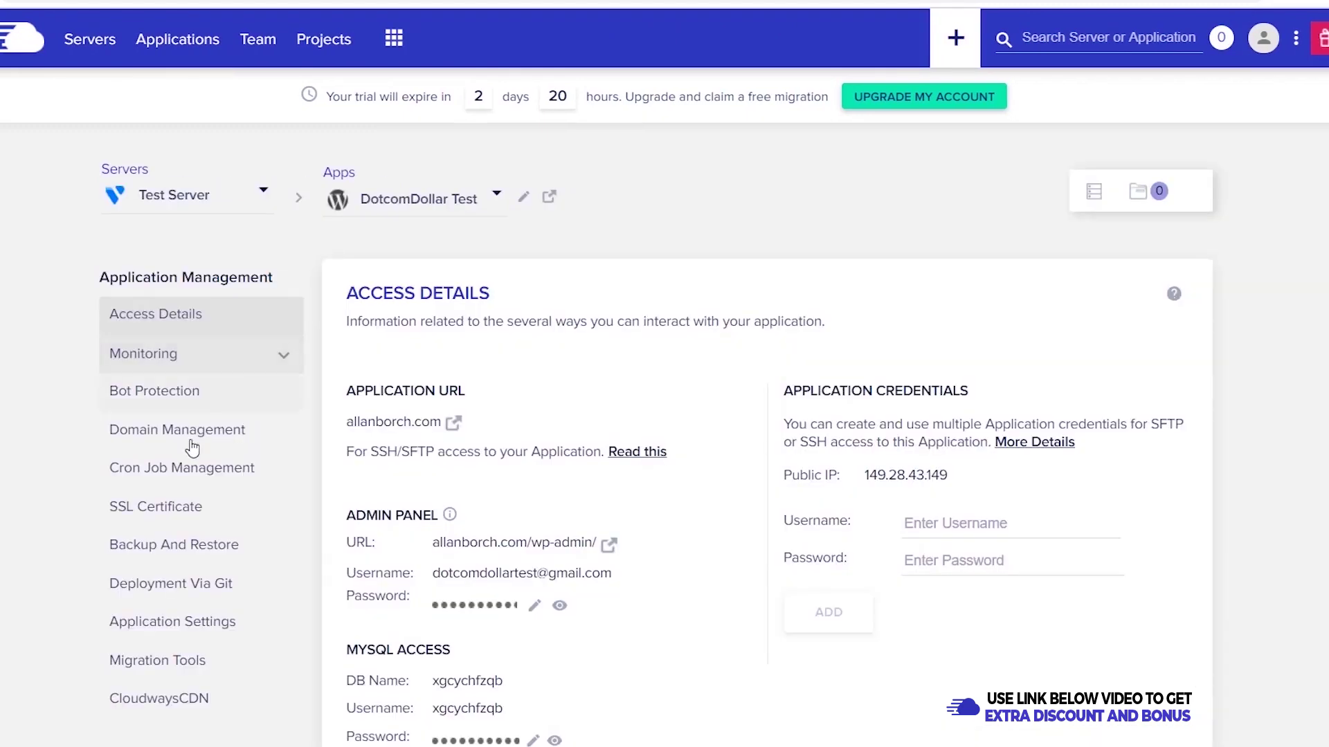
left_click(163, 514)
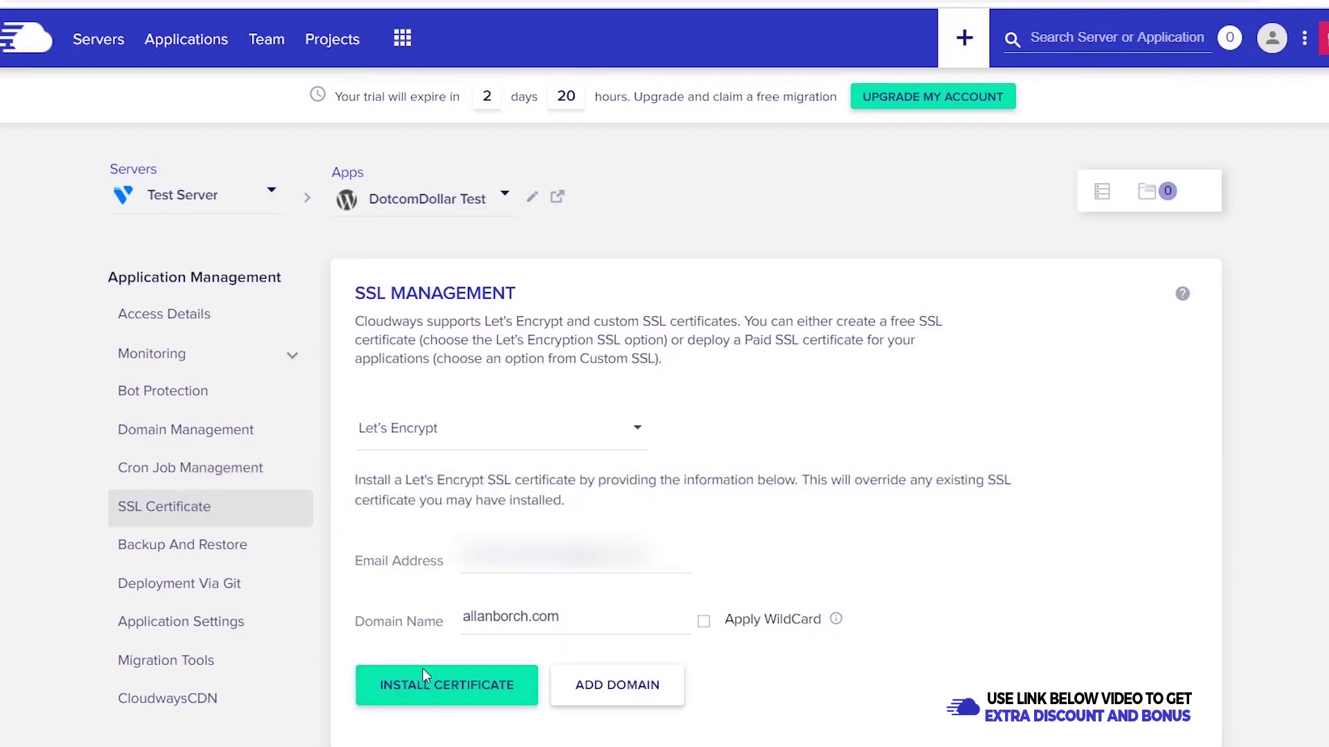
left_click(445, 696)
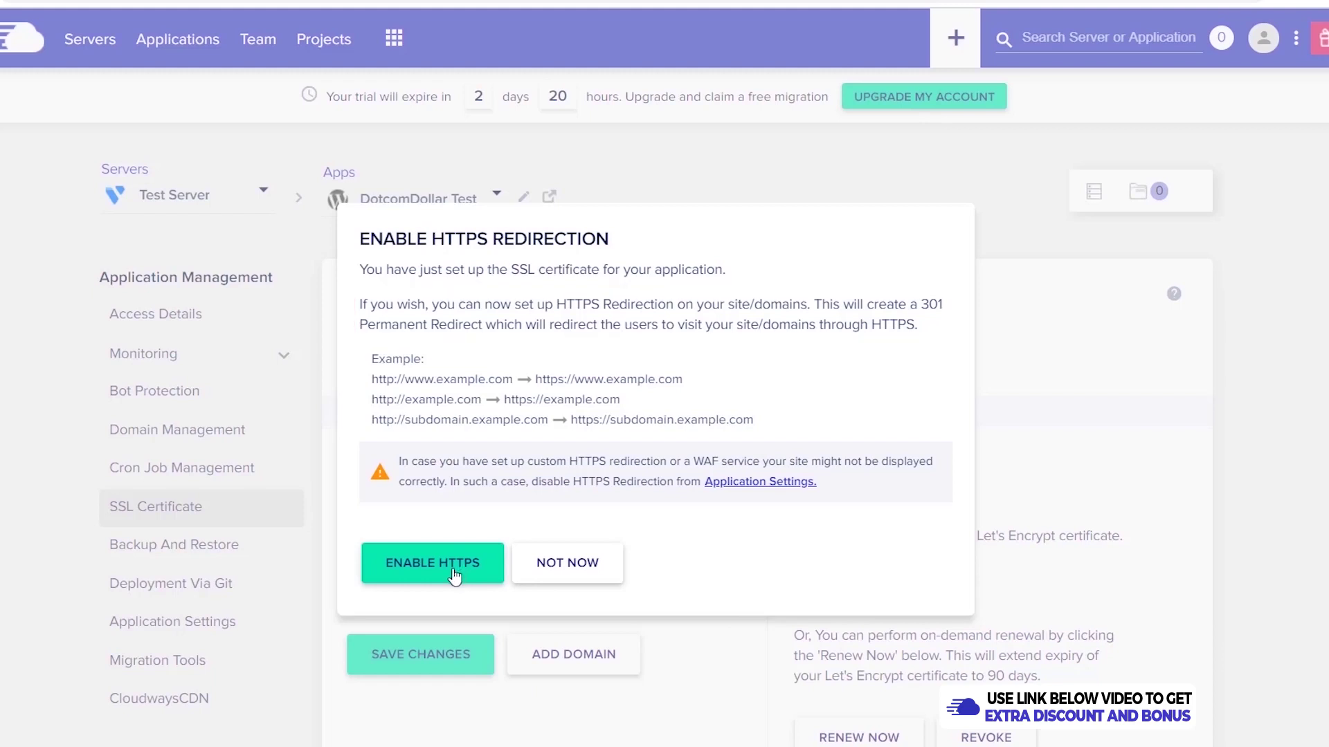
left_click(453, 572)
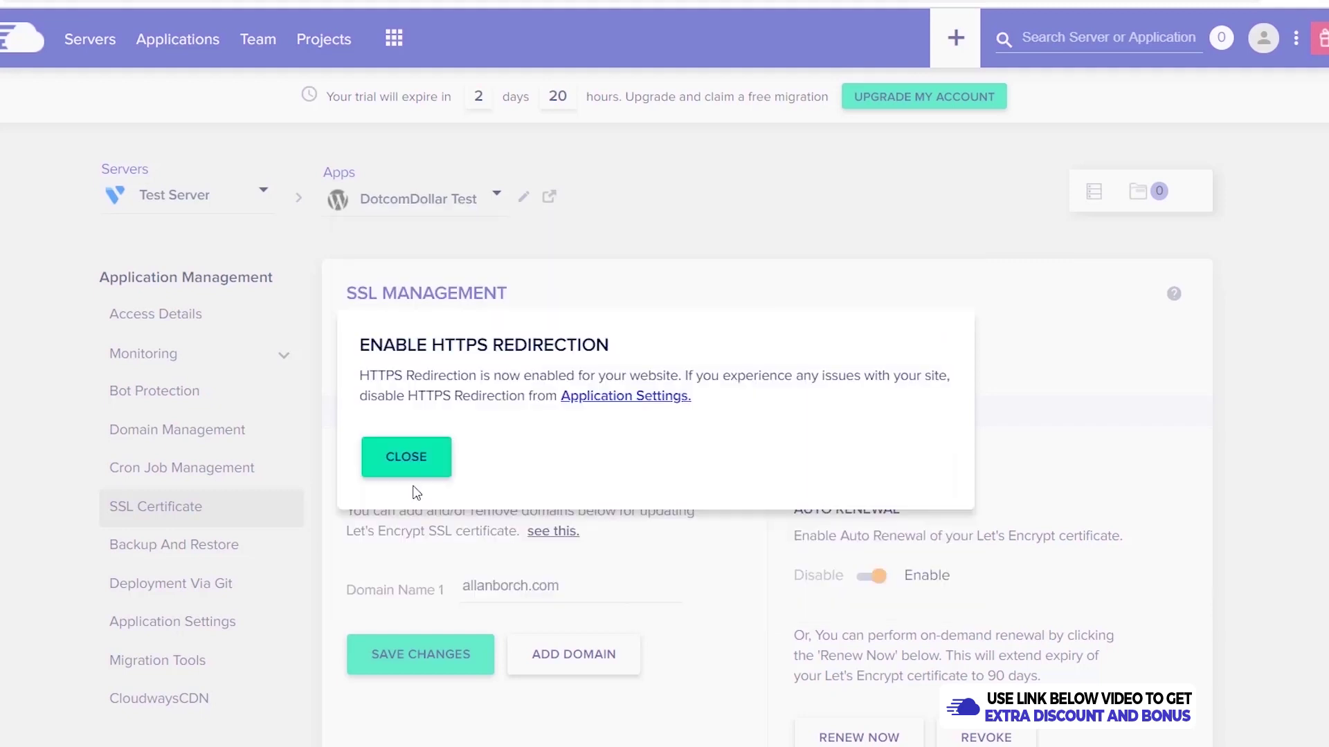
left_click(407, 458)
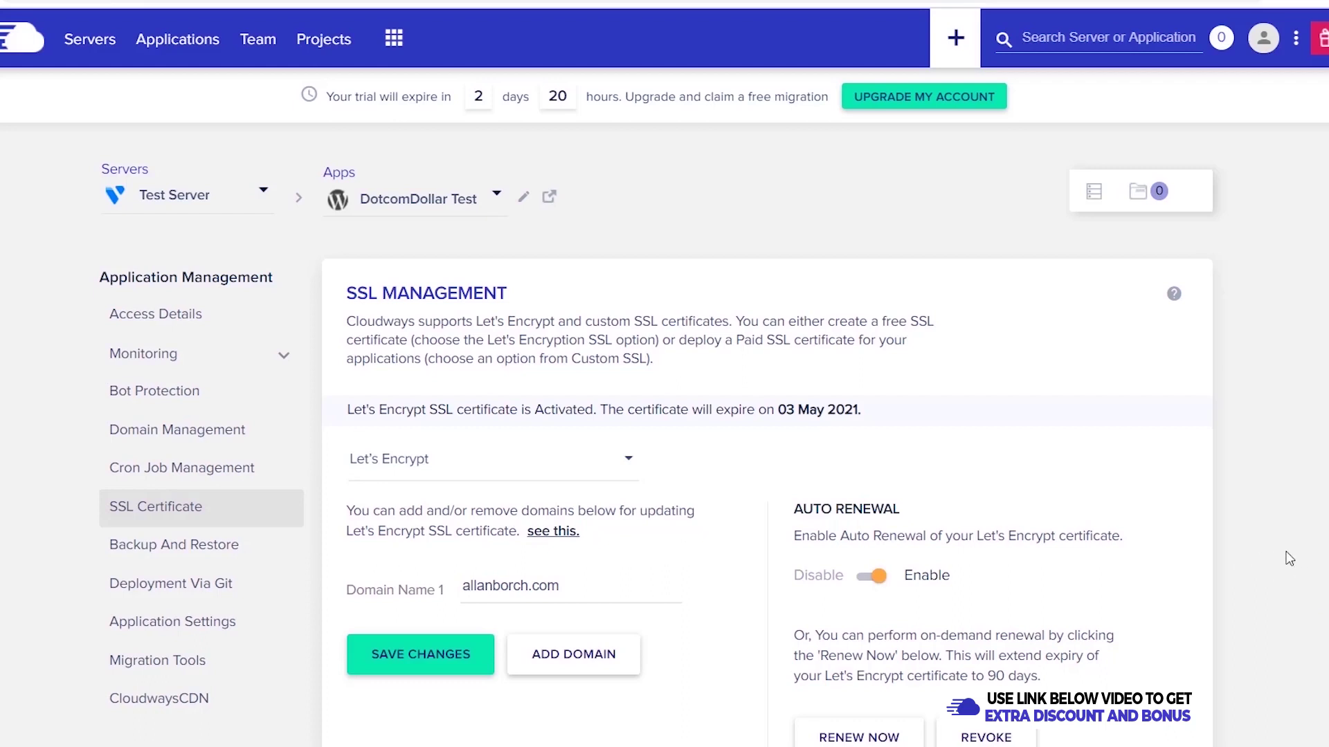
- Open the wp-admin login page and paste in the Cloudways admin username and password
left_click(182, 317)
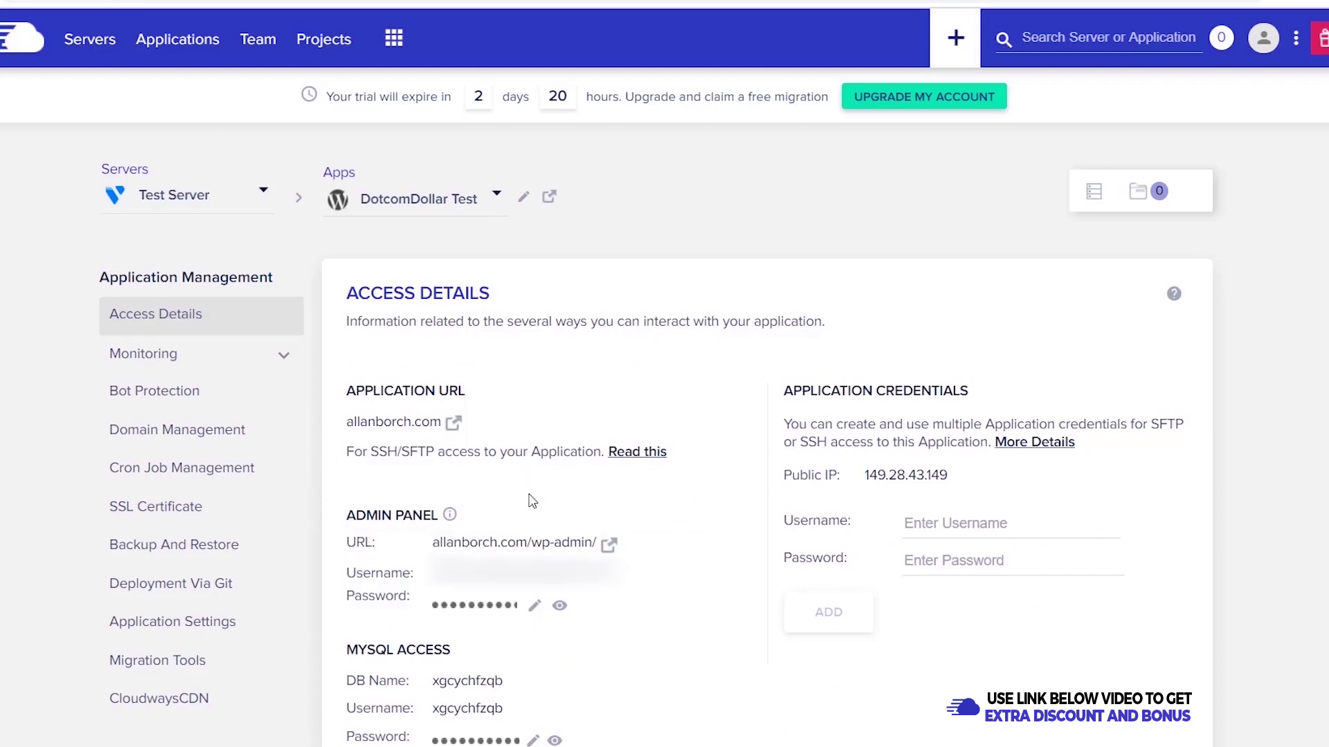
left_click(608, 545)
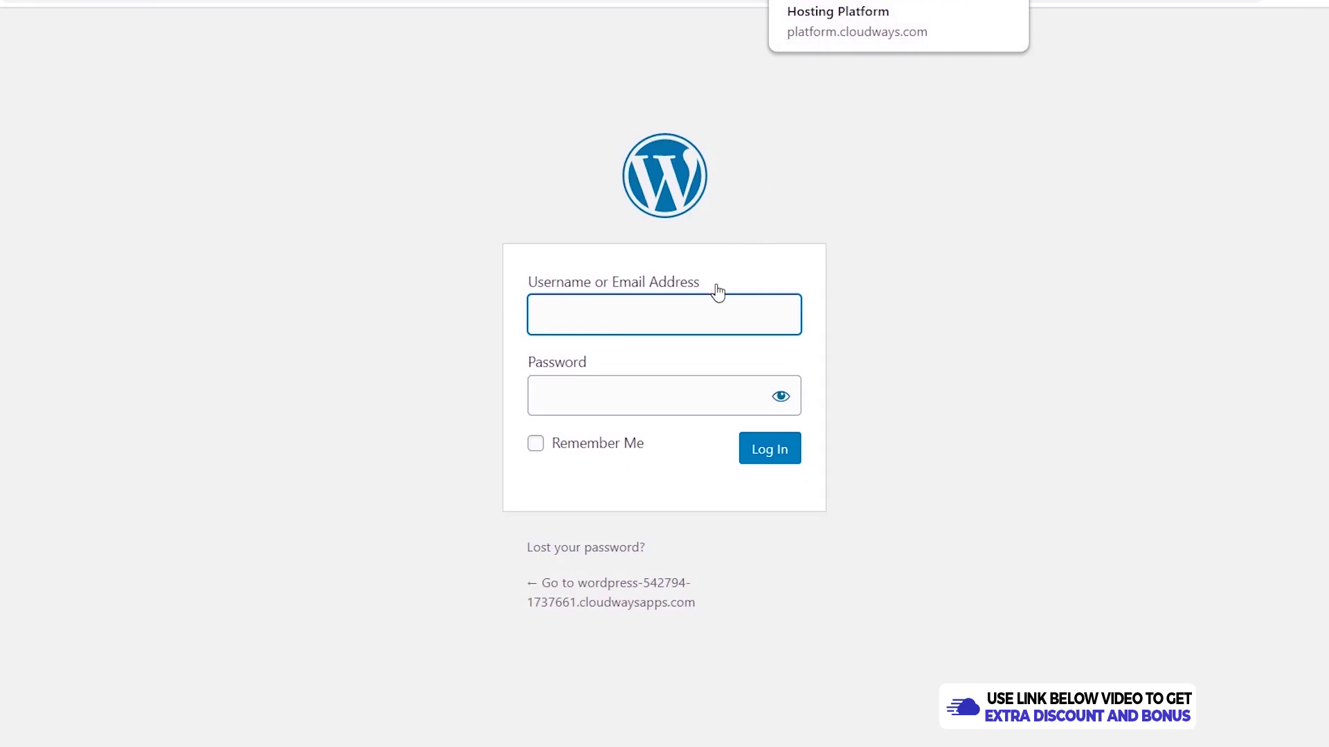
key("ctrl+shift+Tab")
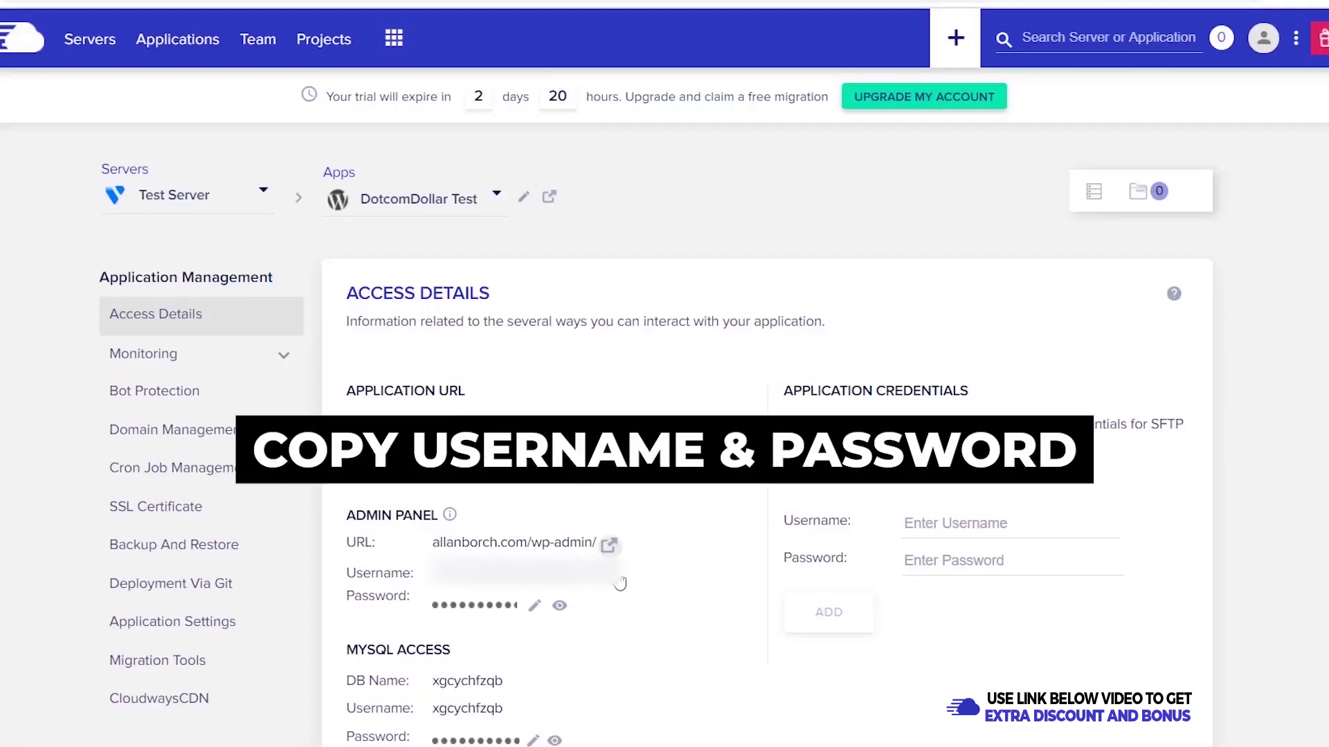
left_click(509, 612)
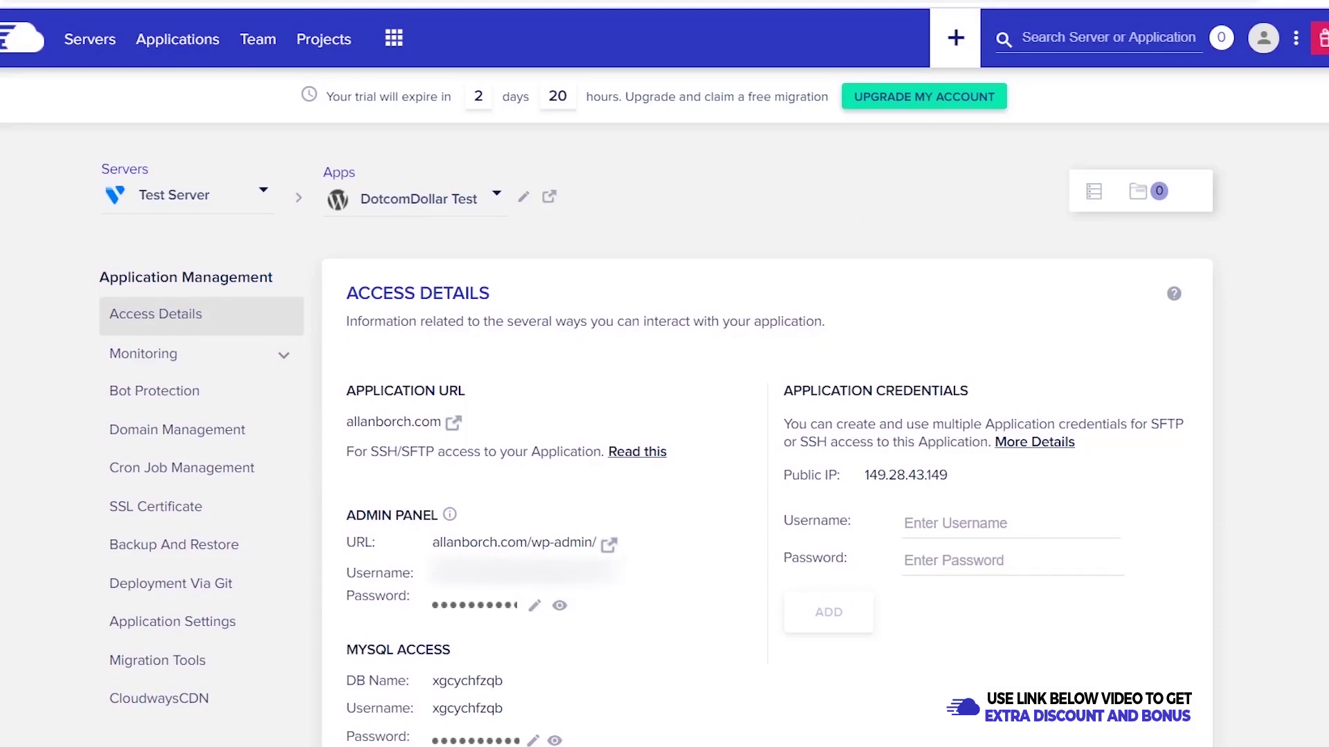
key("ctrl+Tab")
key("ctrl+v")
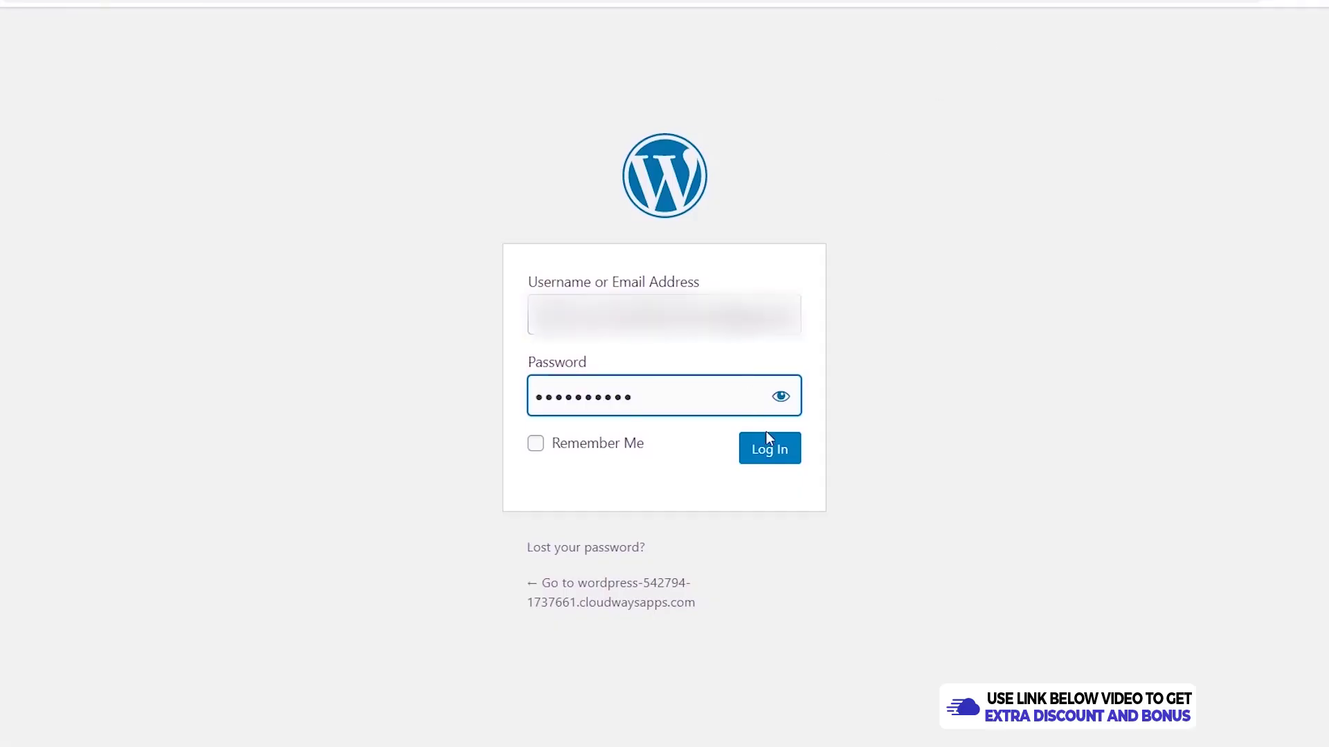
- Log in to WordPress and confirm the Dashboard connection is secure
left_click(769, 450)
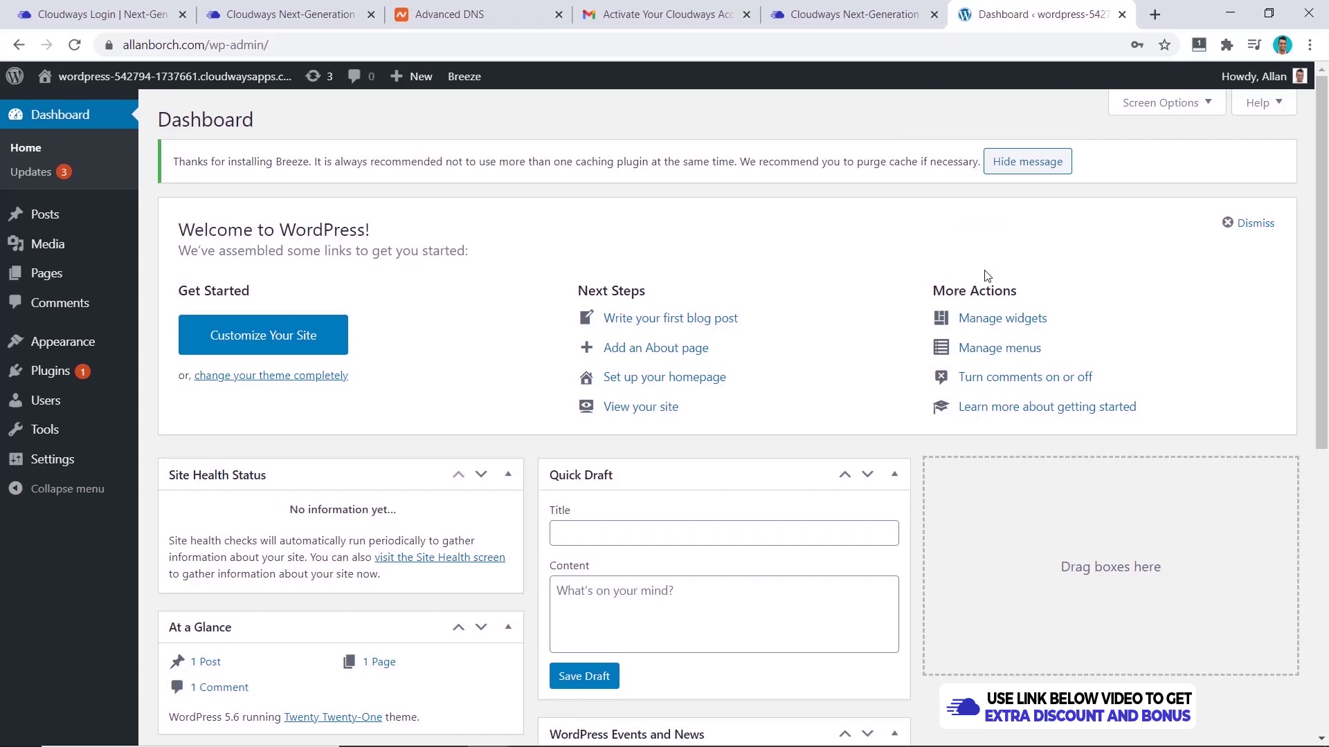
scroll(988, 275, "down", 7)
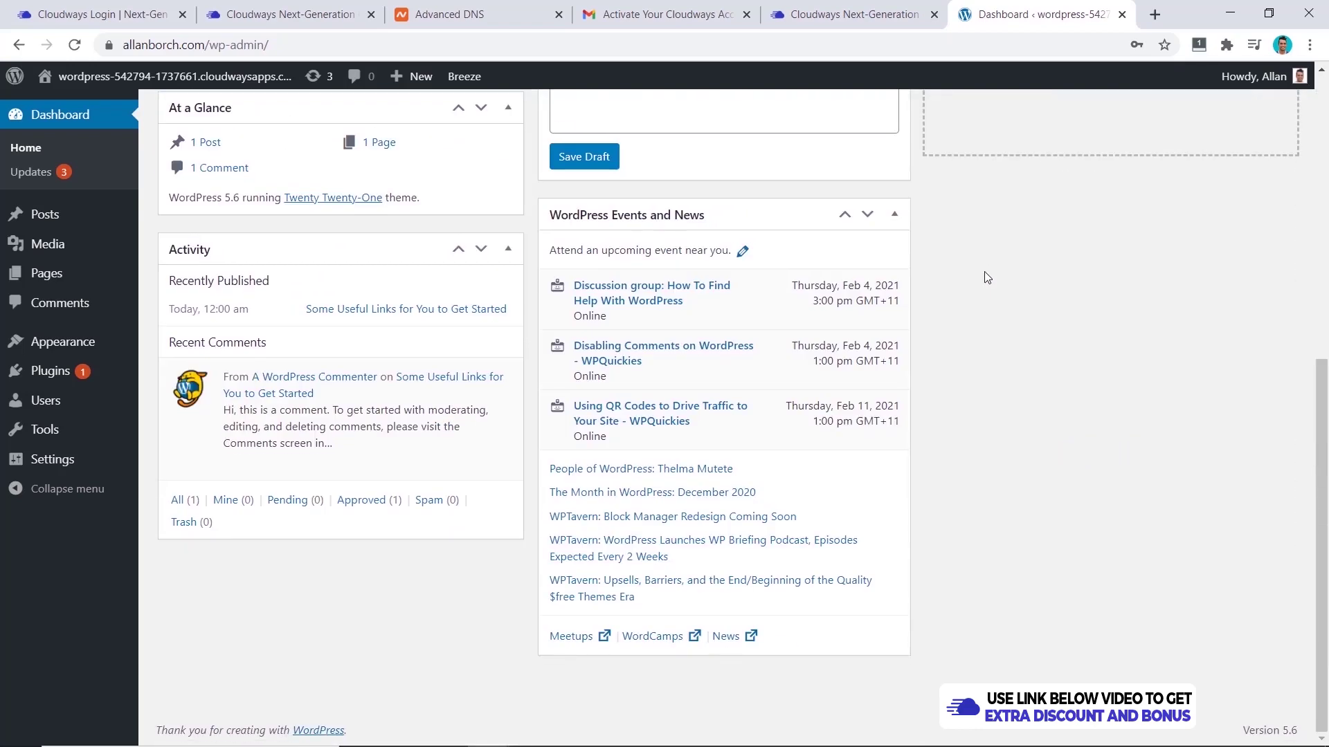
scroll(988, 277, "up", 7)
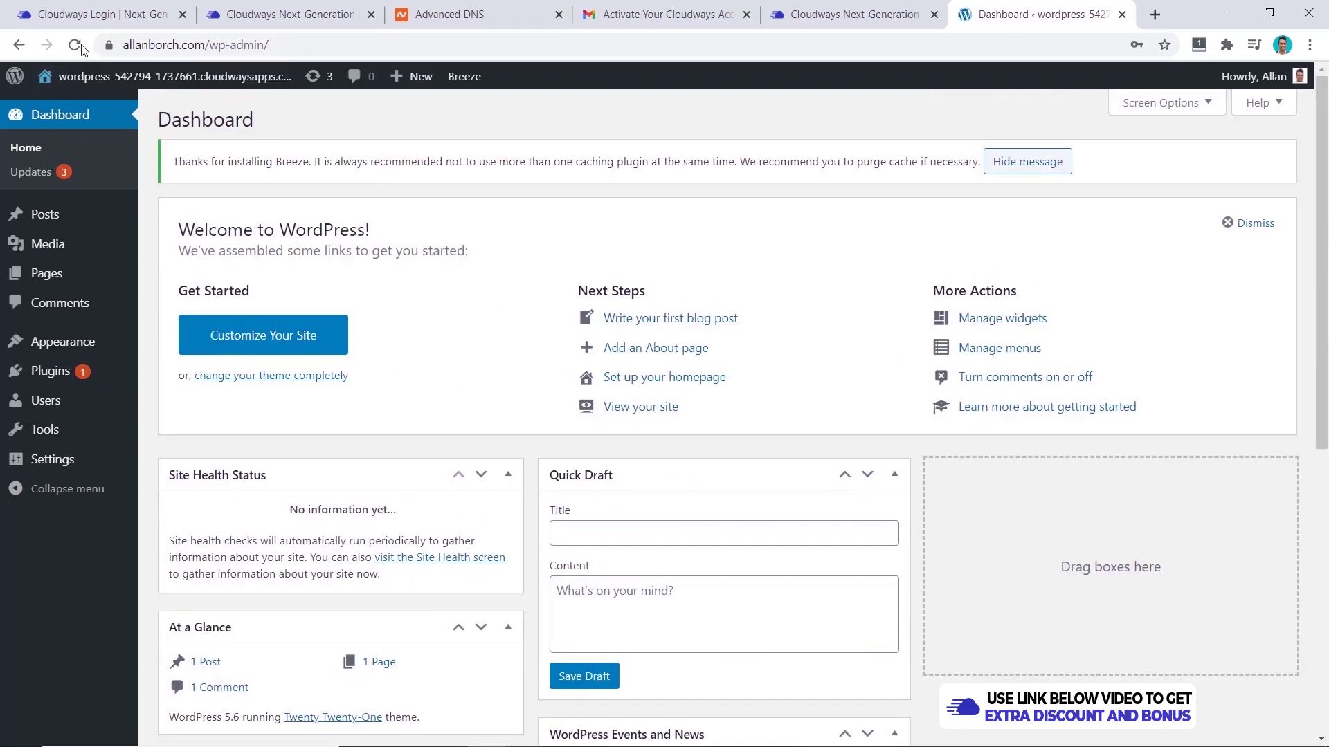
left_click(108, 45)
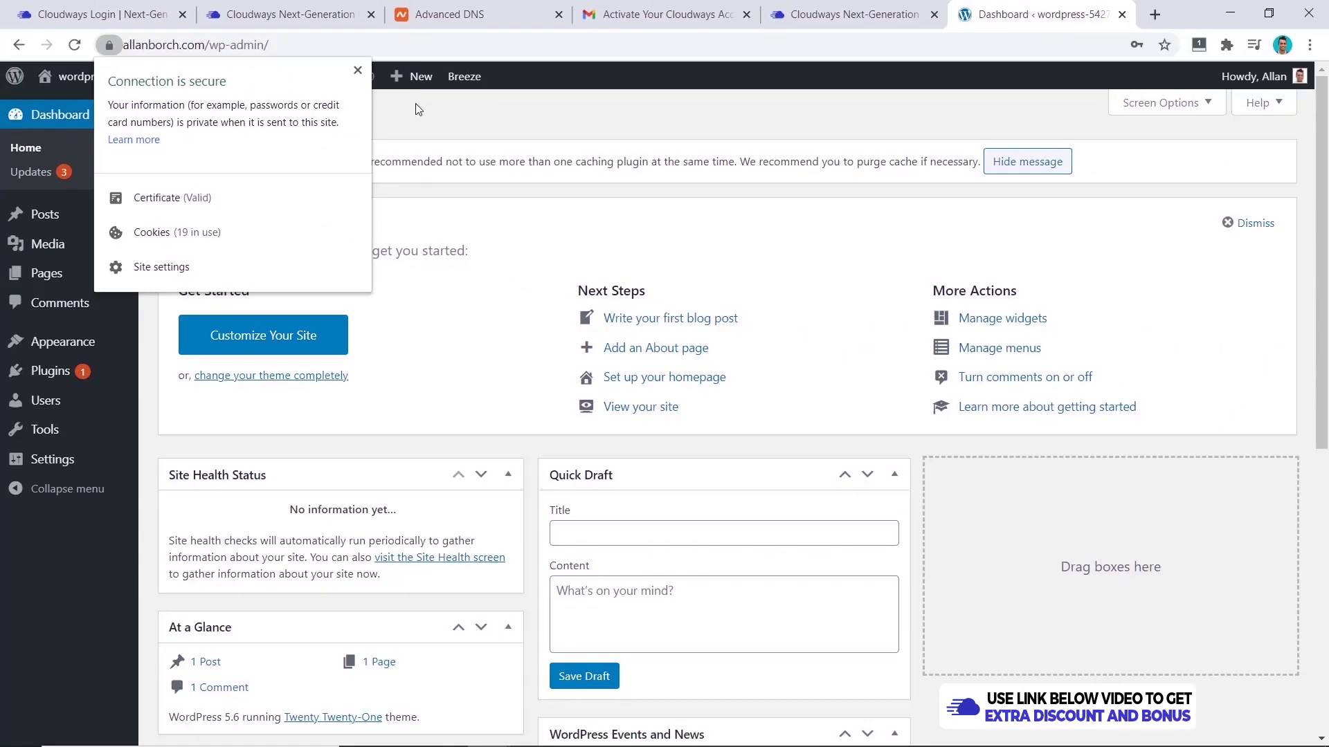
left_click(529, 117)
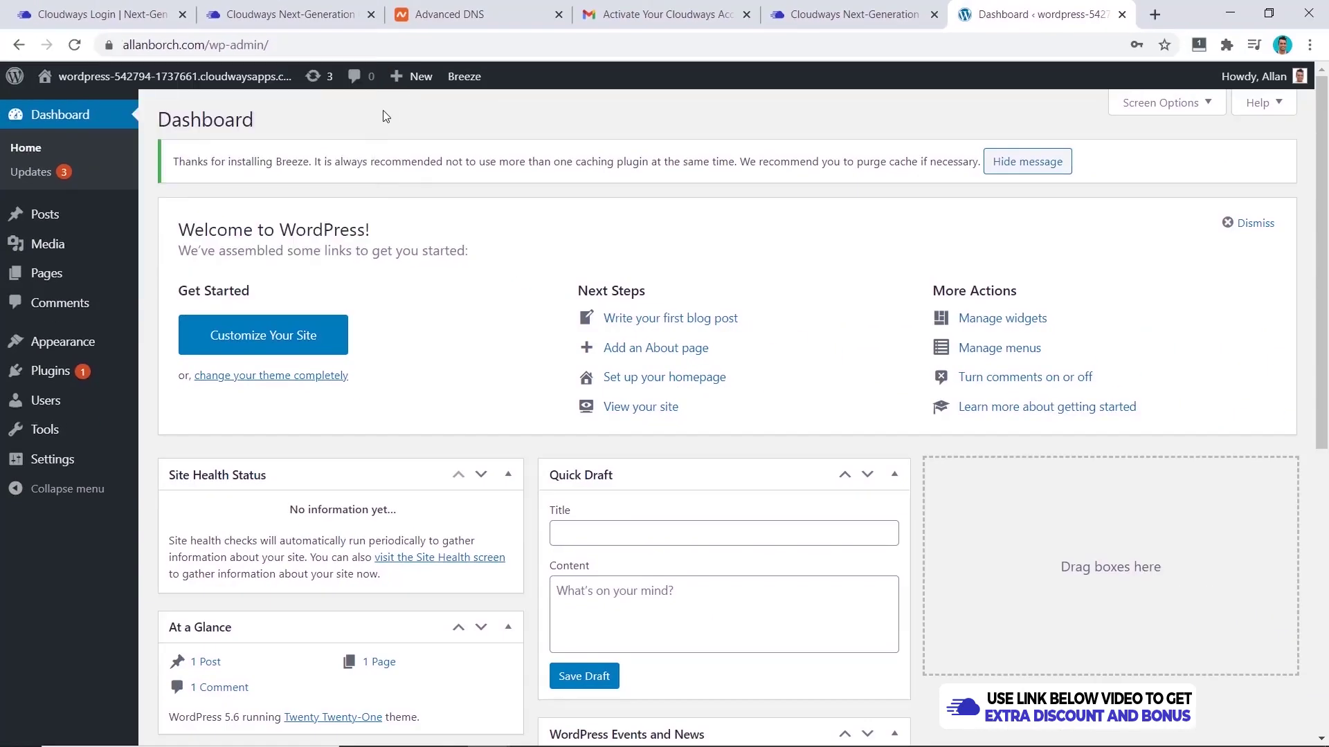
- Visit the allanborch.com front page and confirm it loads over a secure connection
mouse_move(82, 78)
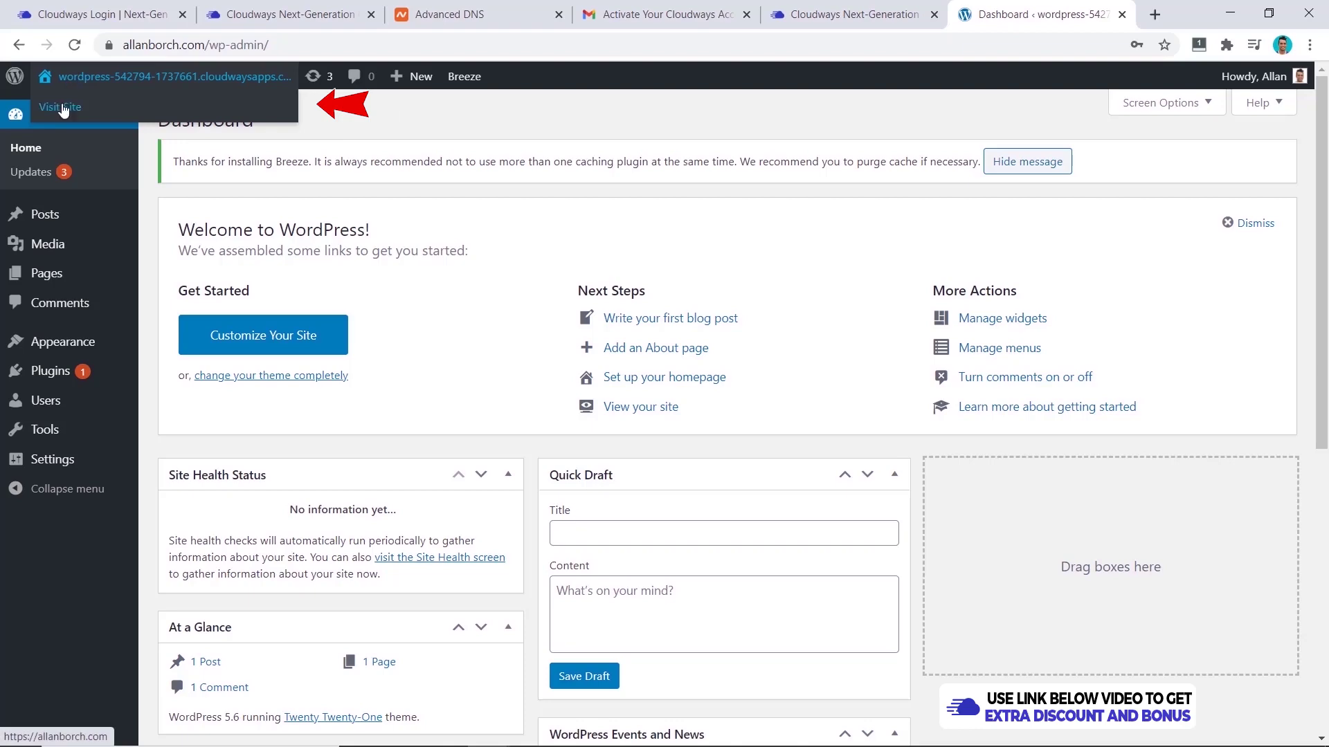
left_click(64, 109)
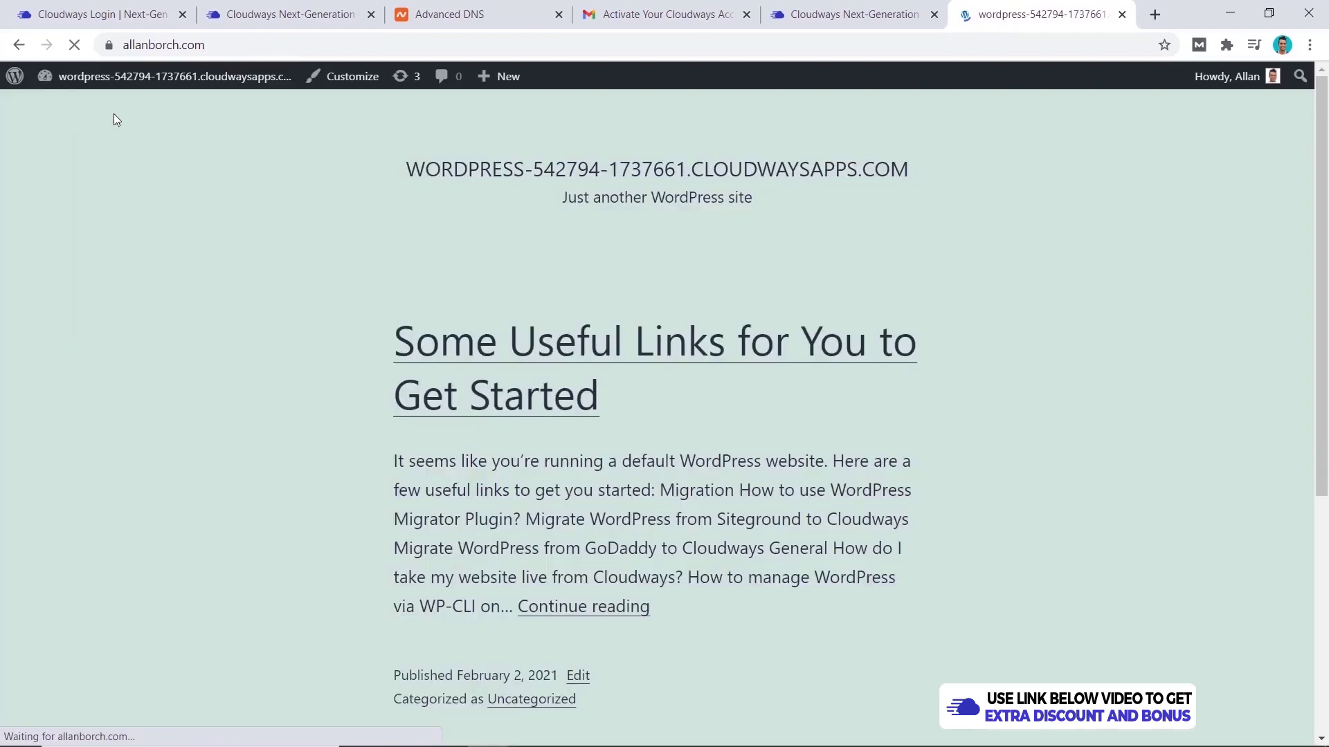
left_click(109, 45)
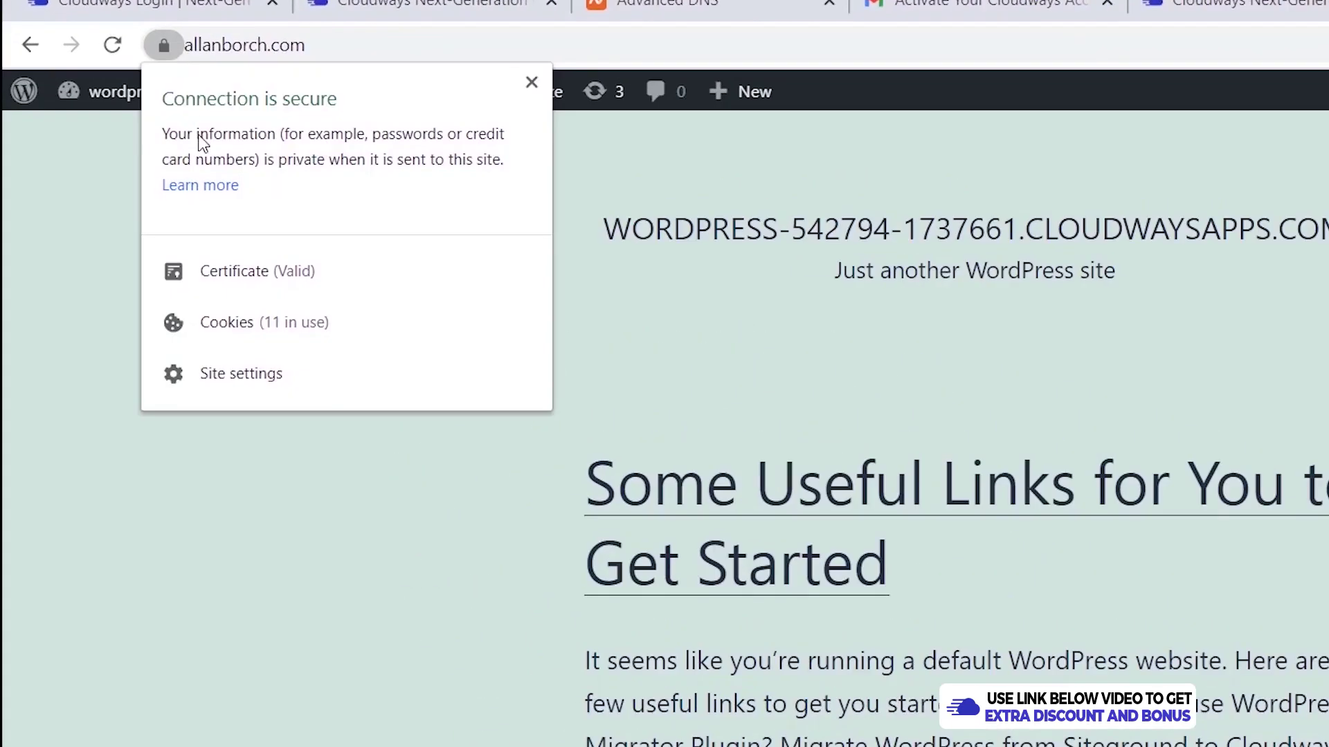
left_click(425, 582)
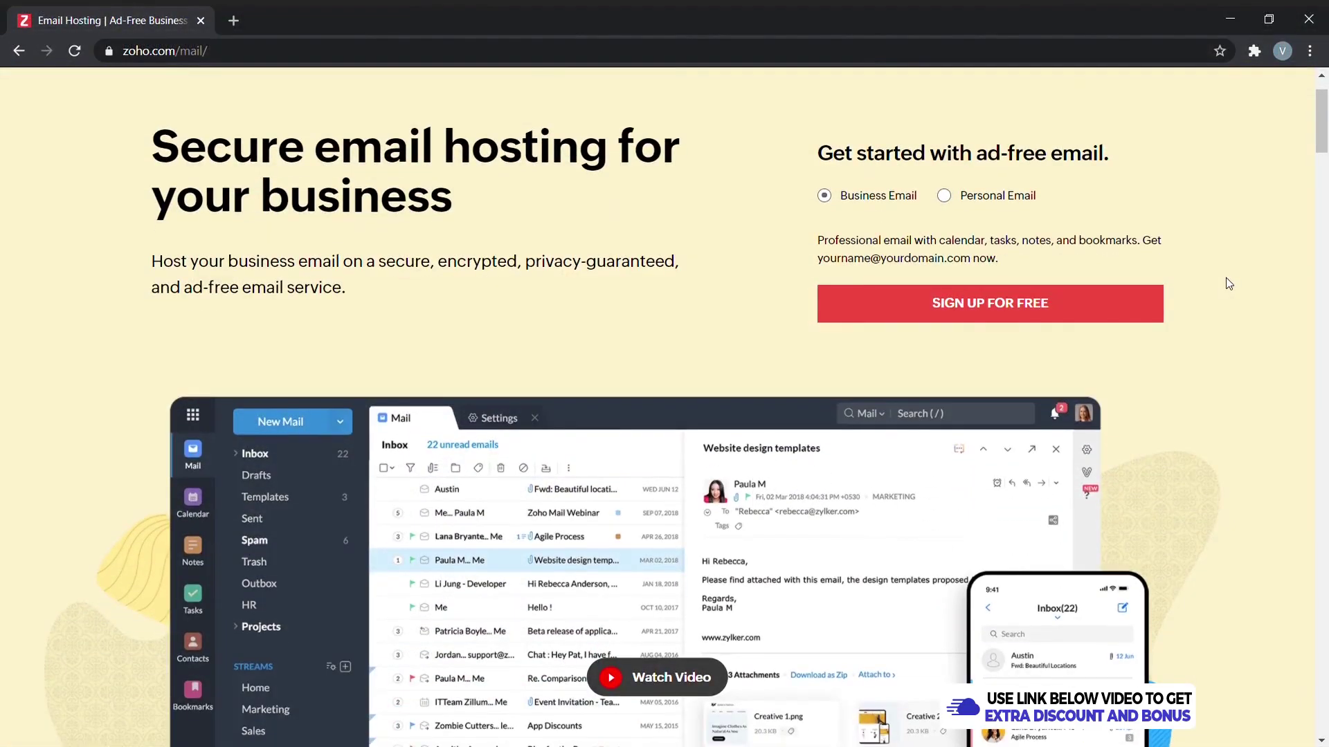
- Scroll through the Zoho Mail product page to browse its features
scroll(1228, 284, "down", 2)
scroll(1227, 279, "down", 8)
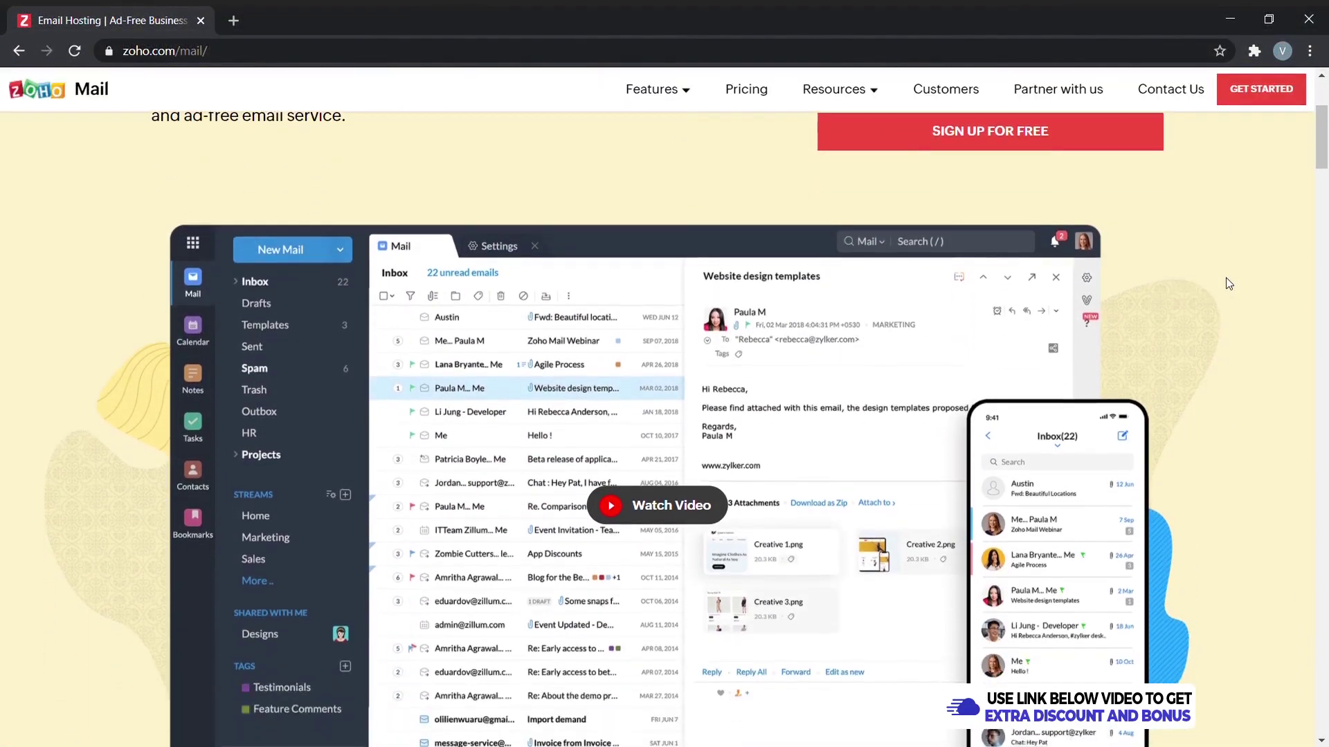
scroll(1228, 284, "down", 12)
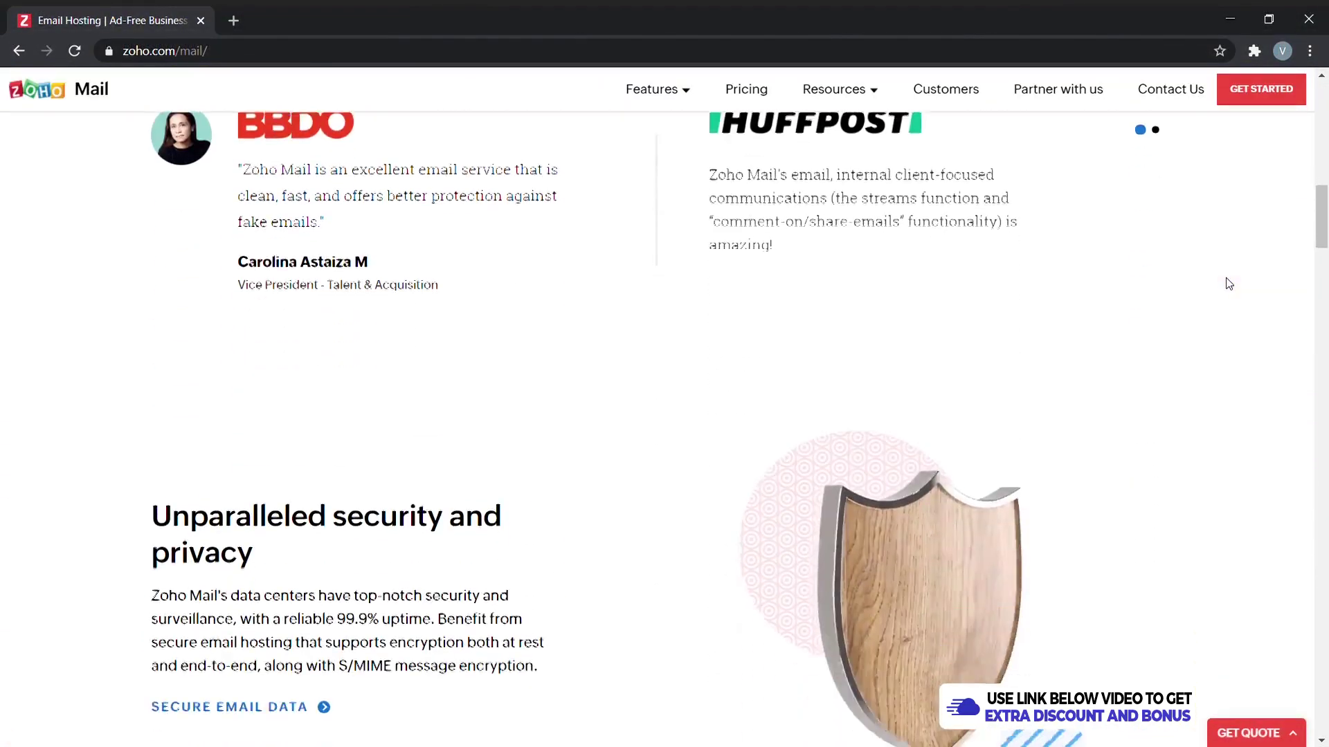
scroll(1228, 284, "down", 4)
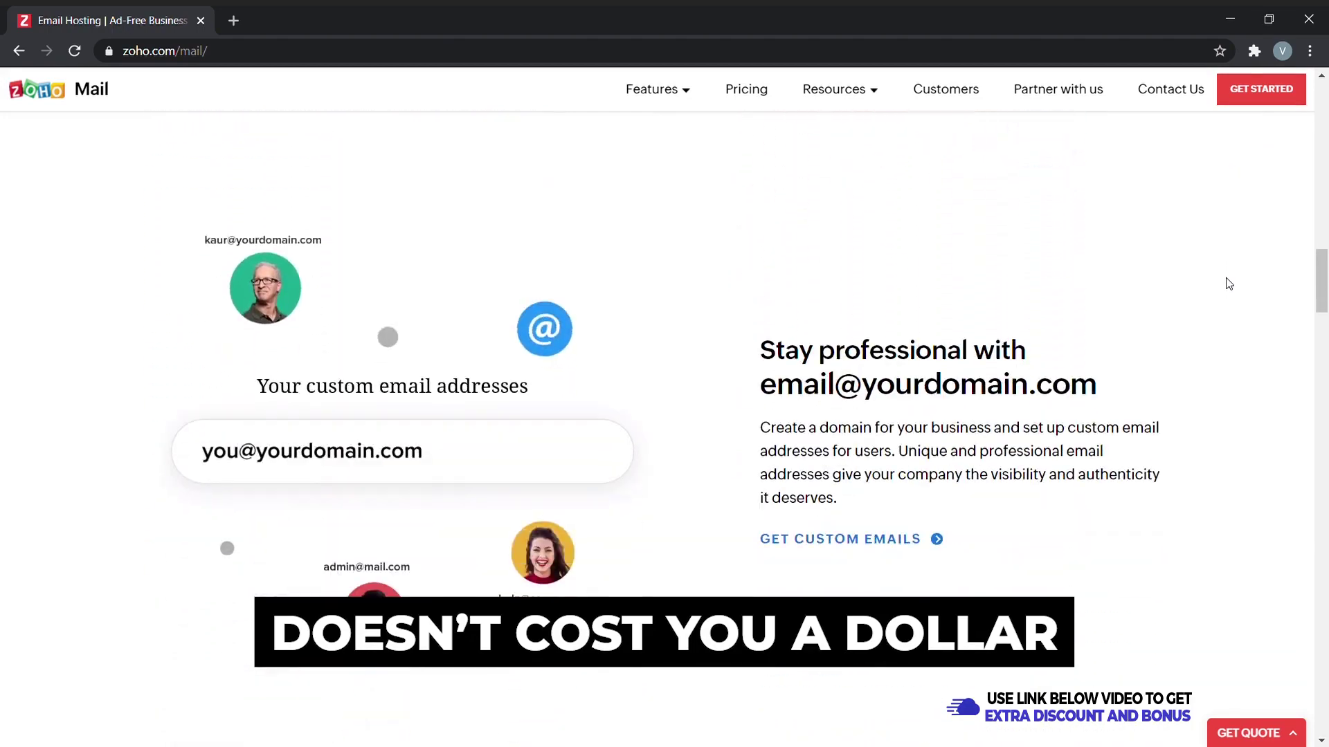
scroll(1228, 283, "down", 9)
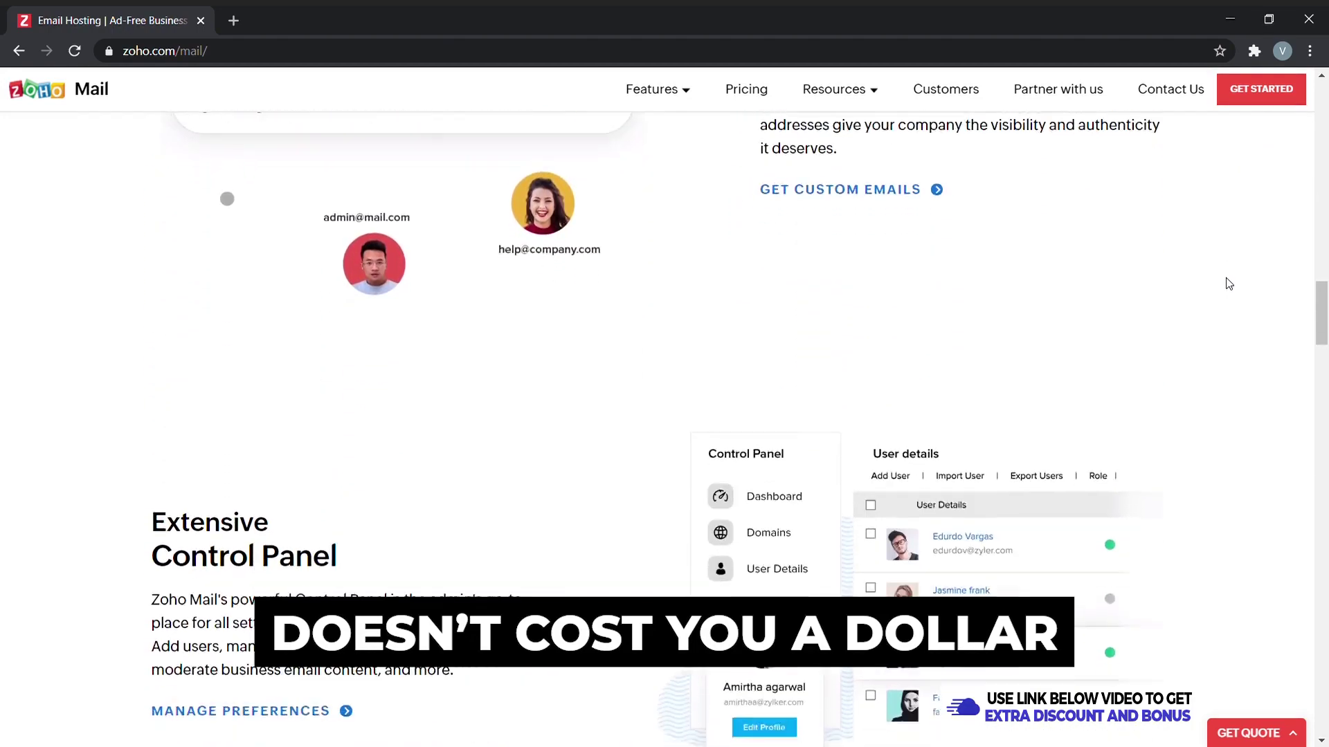
scroll(1228, 284, "down", 5)
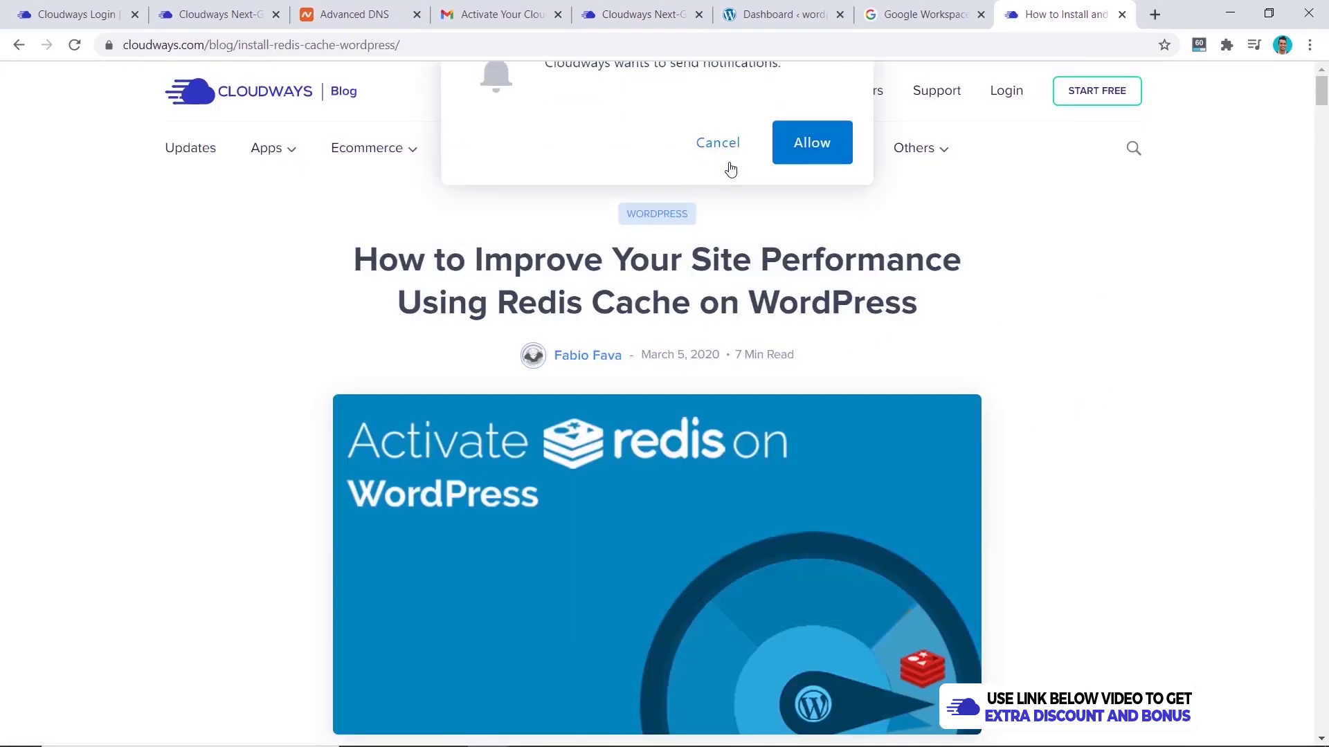
- Install the Redis package from Test Server's Settings & Packages
left_click(723, 156)
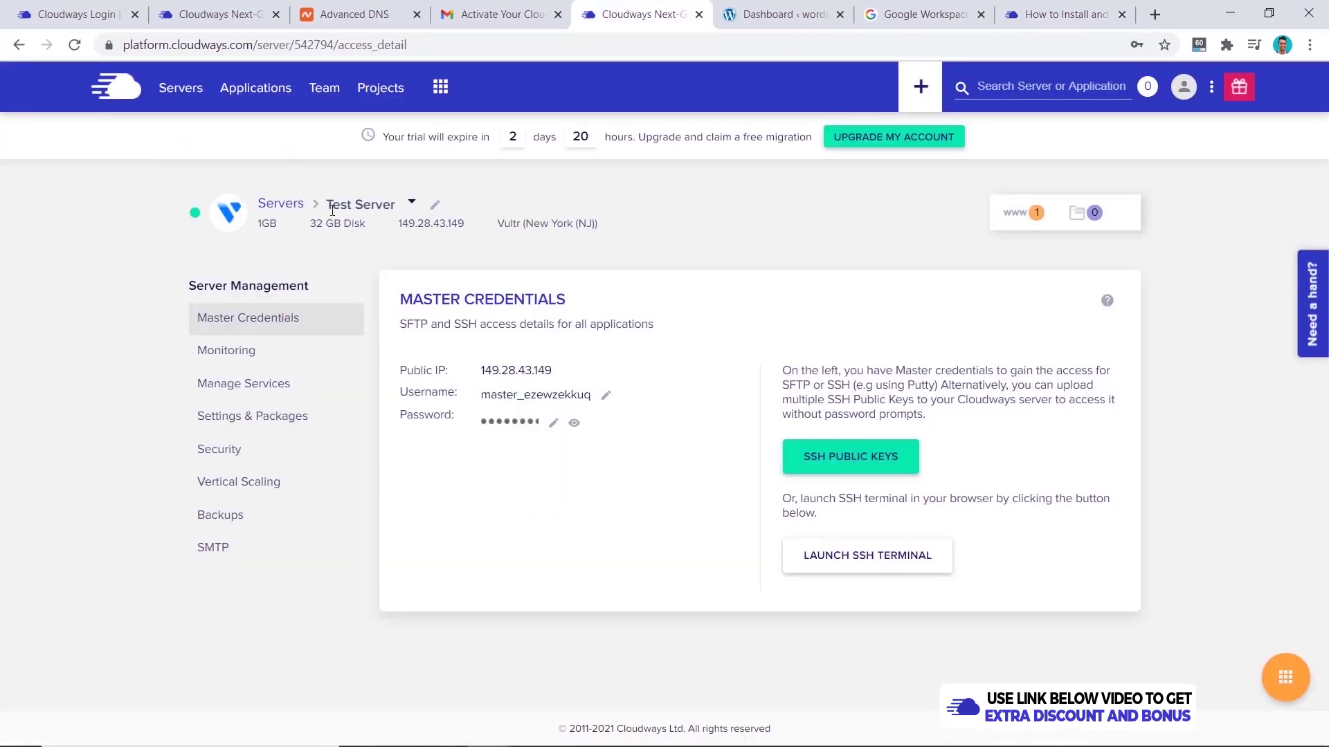
left_click(296, 422)
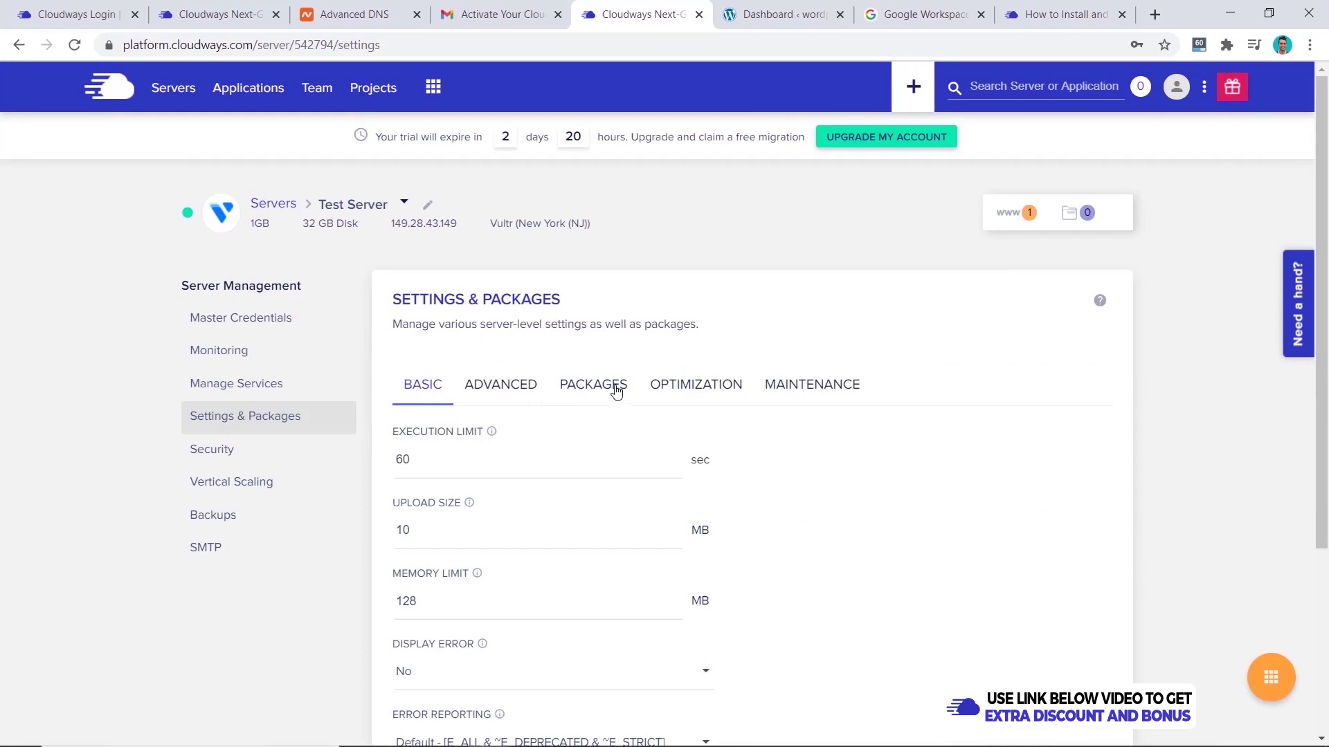
left_click(615, 389)
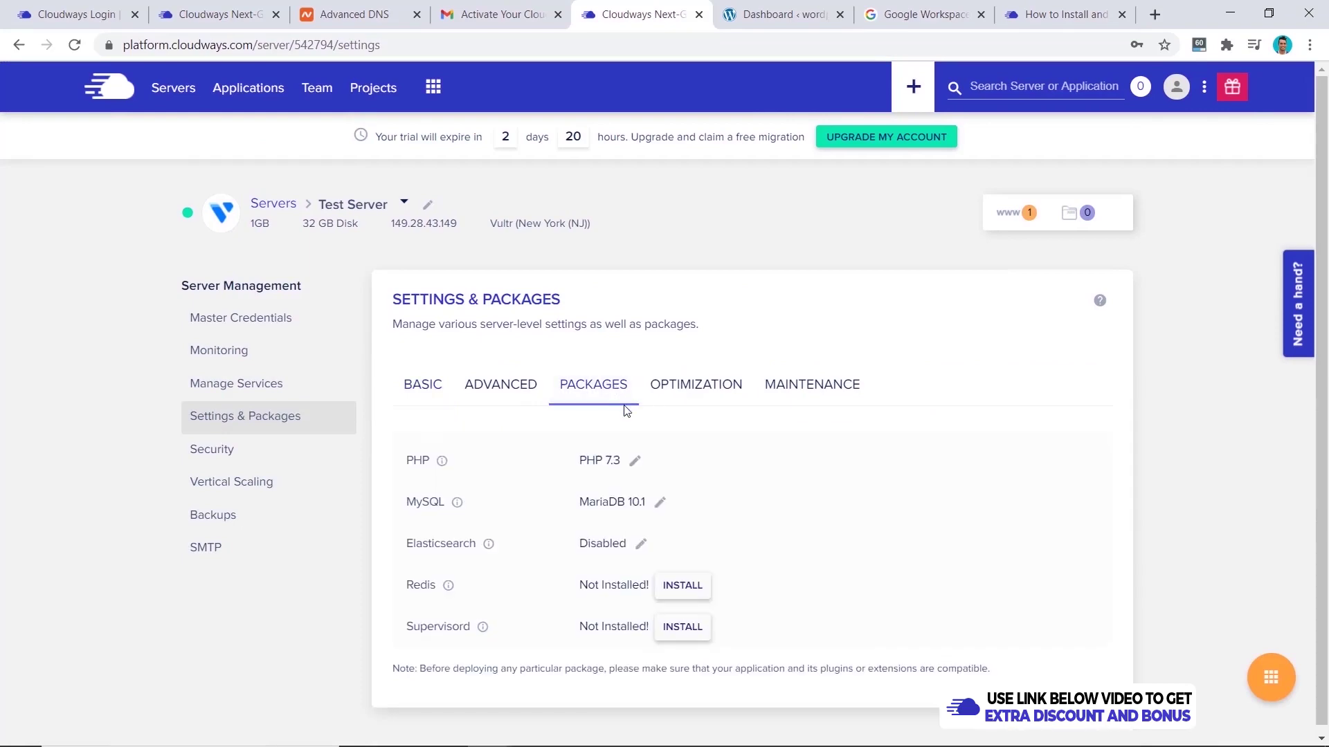
left_click(672, 590)
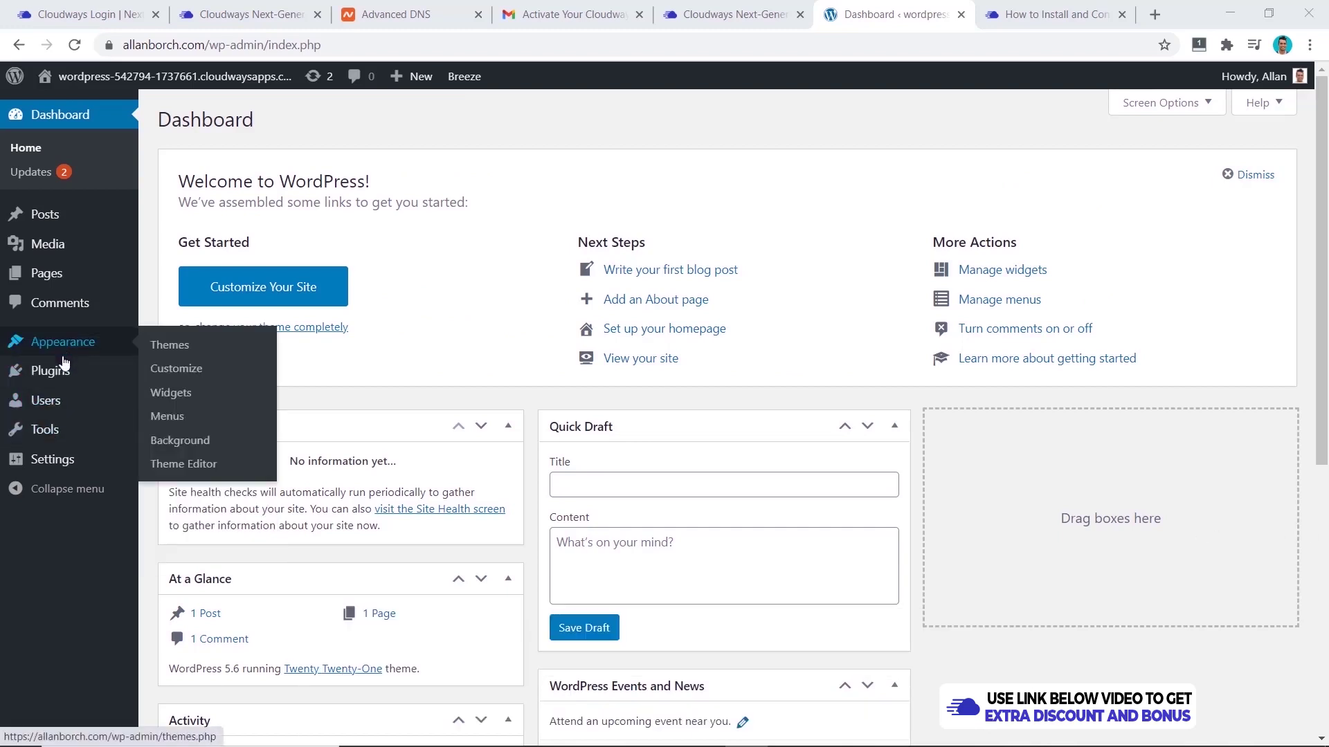
- Find, install and activate the WP Config File Editor plugin
mouse_move(62, 371)
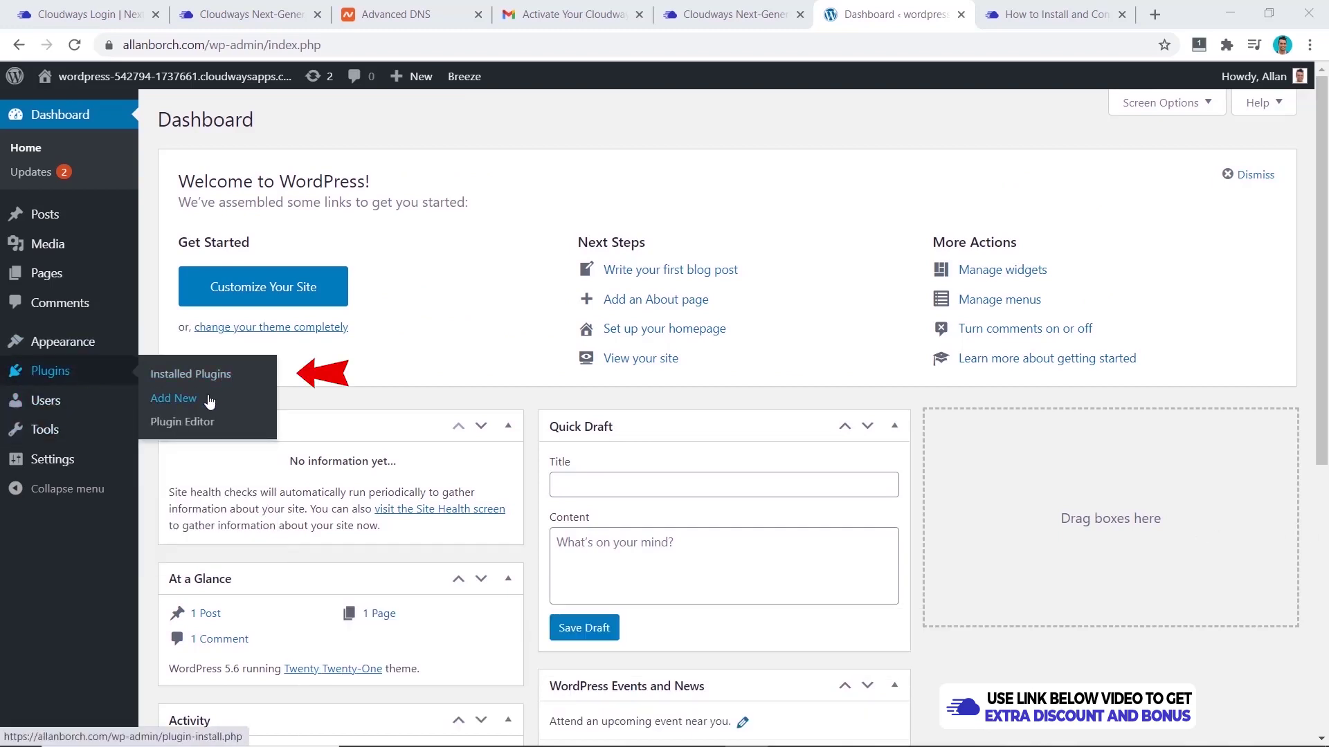
left_click(173, 398)
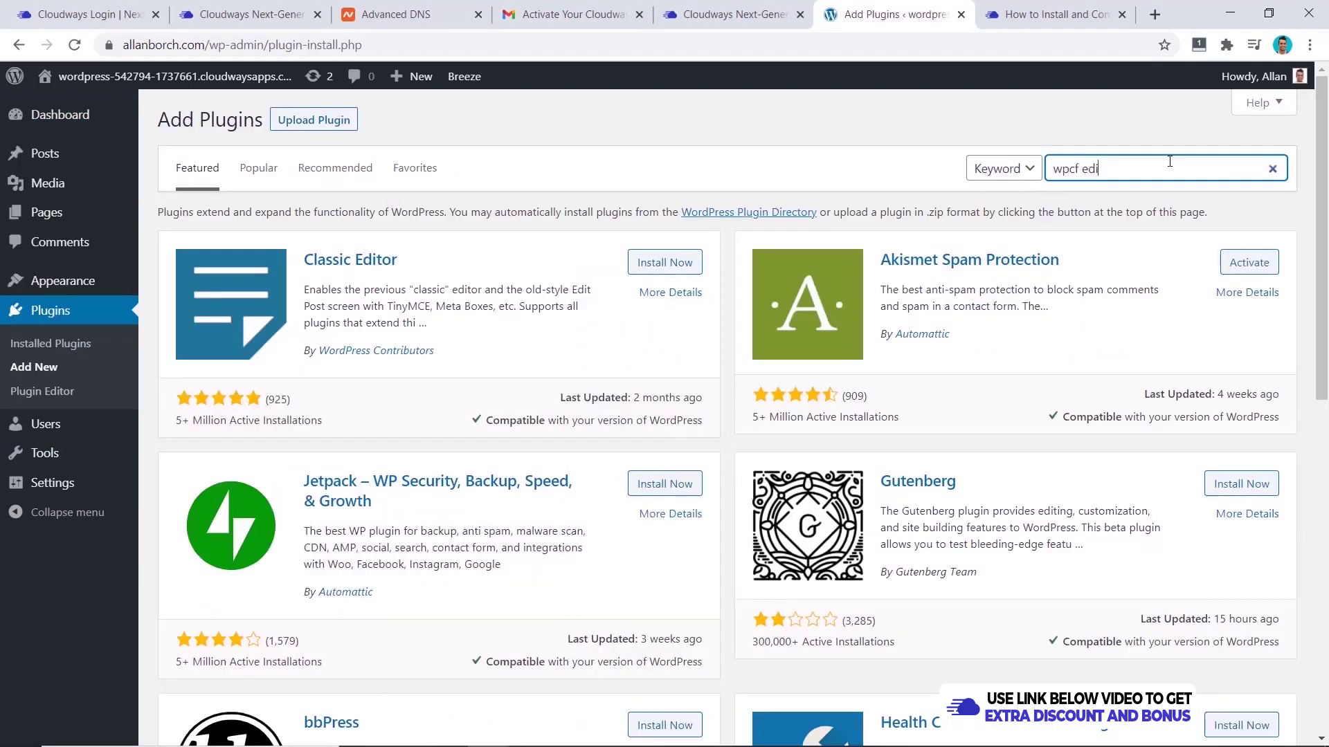
type("or")
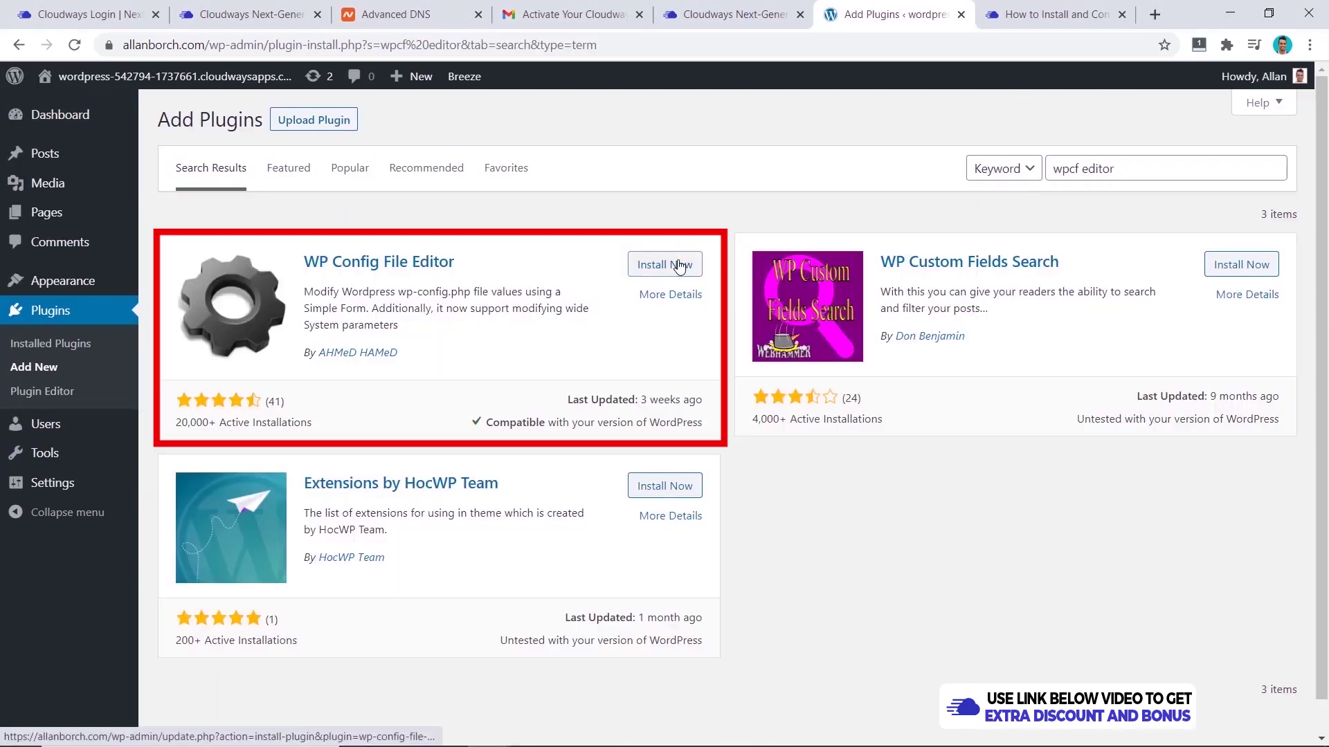
left_click(665, 264)
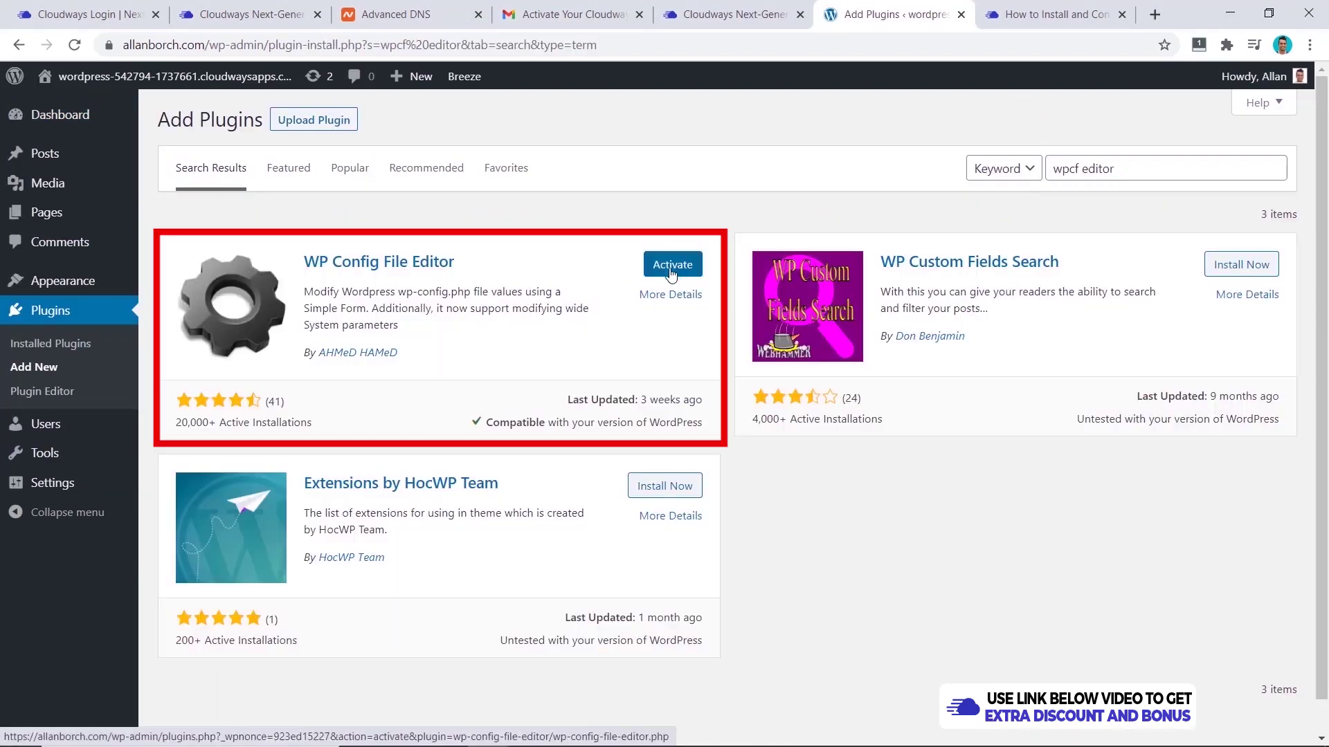
left_click(675, 265)
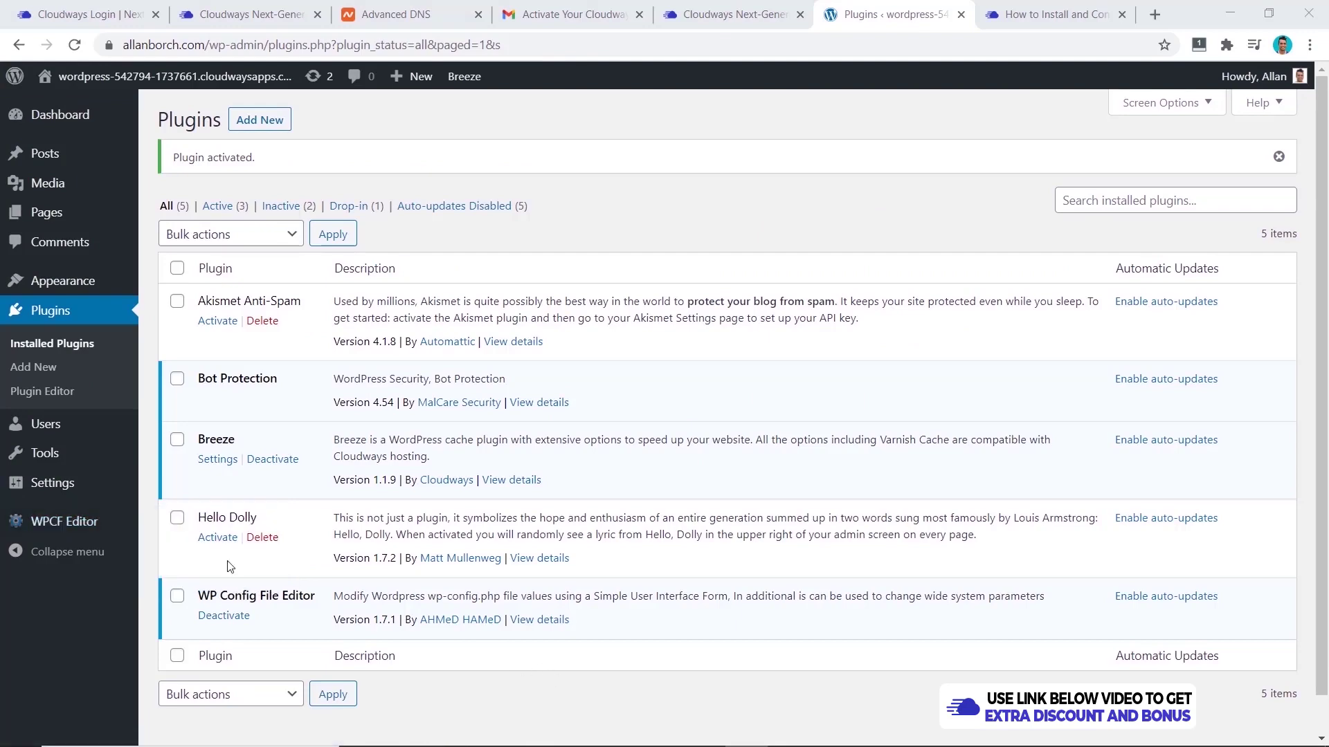
- Open wp-config.php in WPCF Editor raw editing and confirm WP_CACHE is already defined on line 2
mouse_move(69, 523)
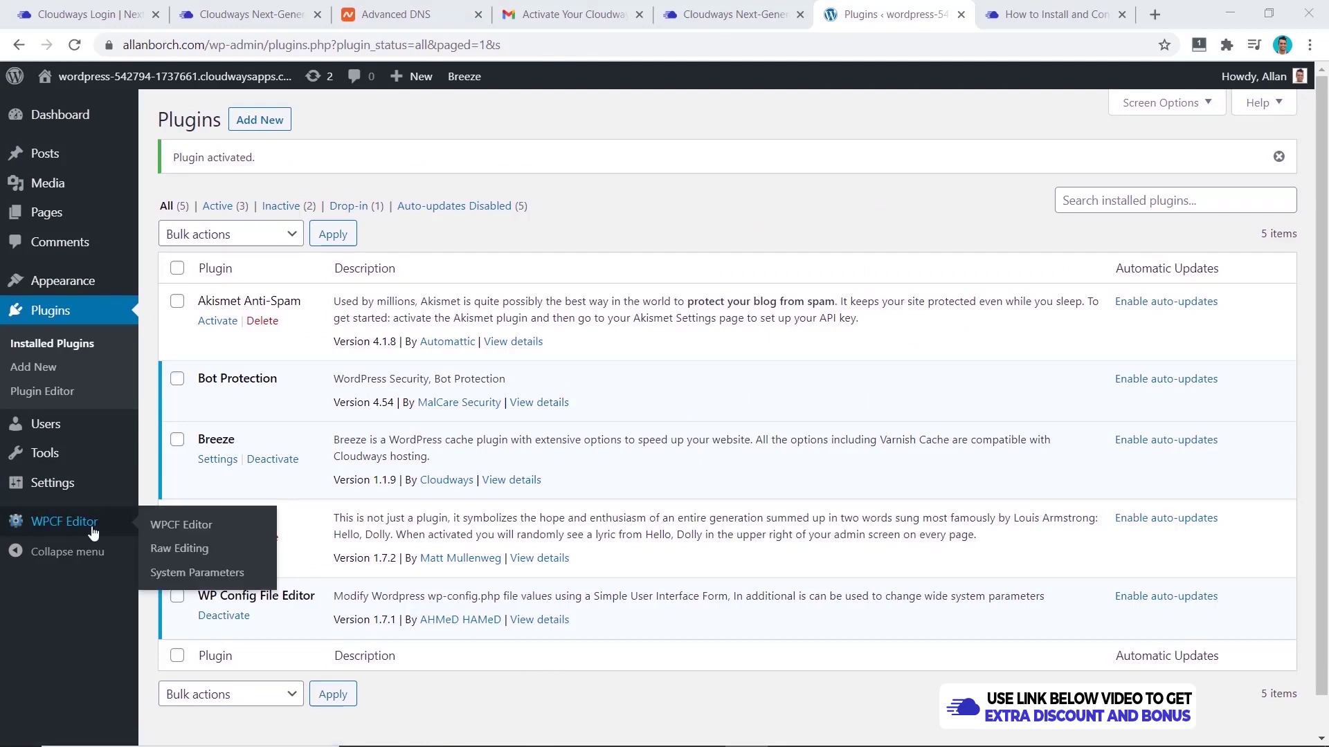
left_click(181, 549)
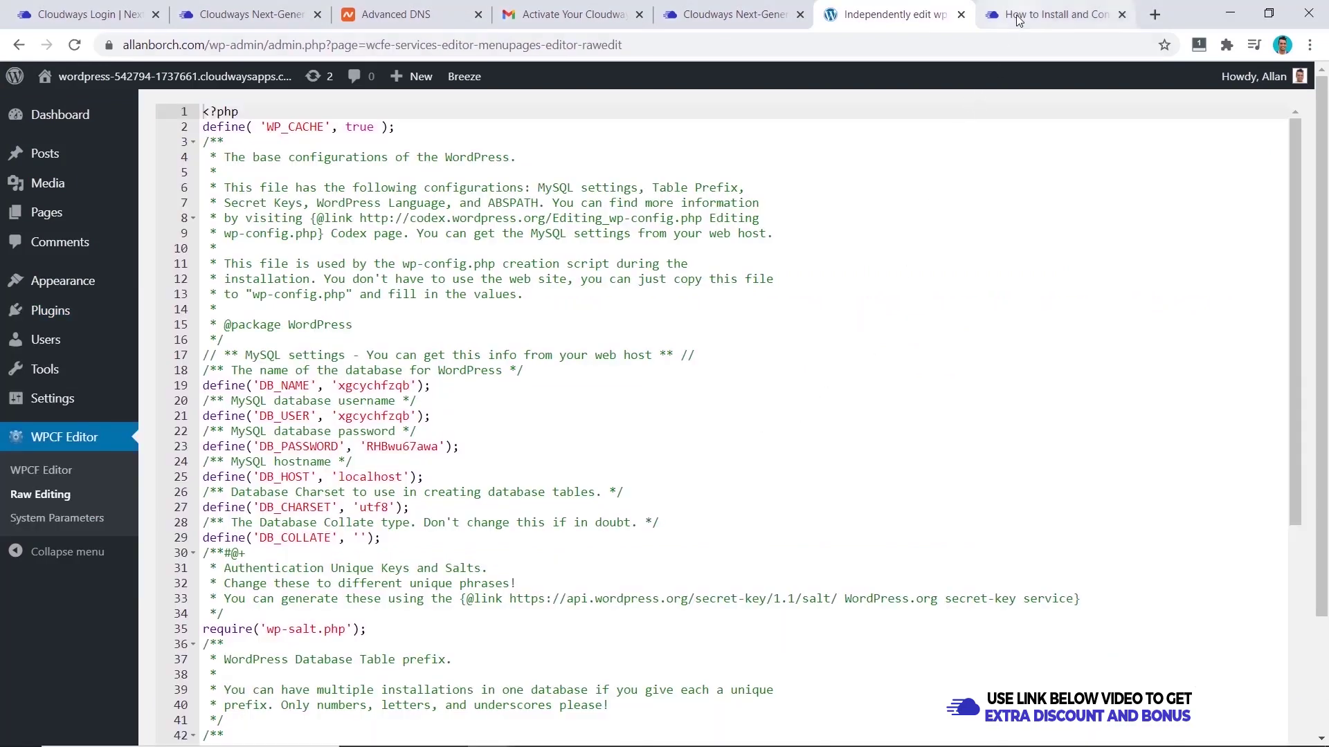
left_click(1052, 14)
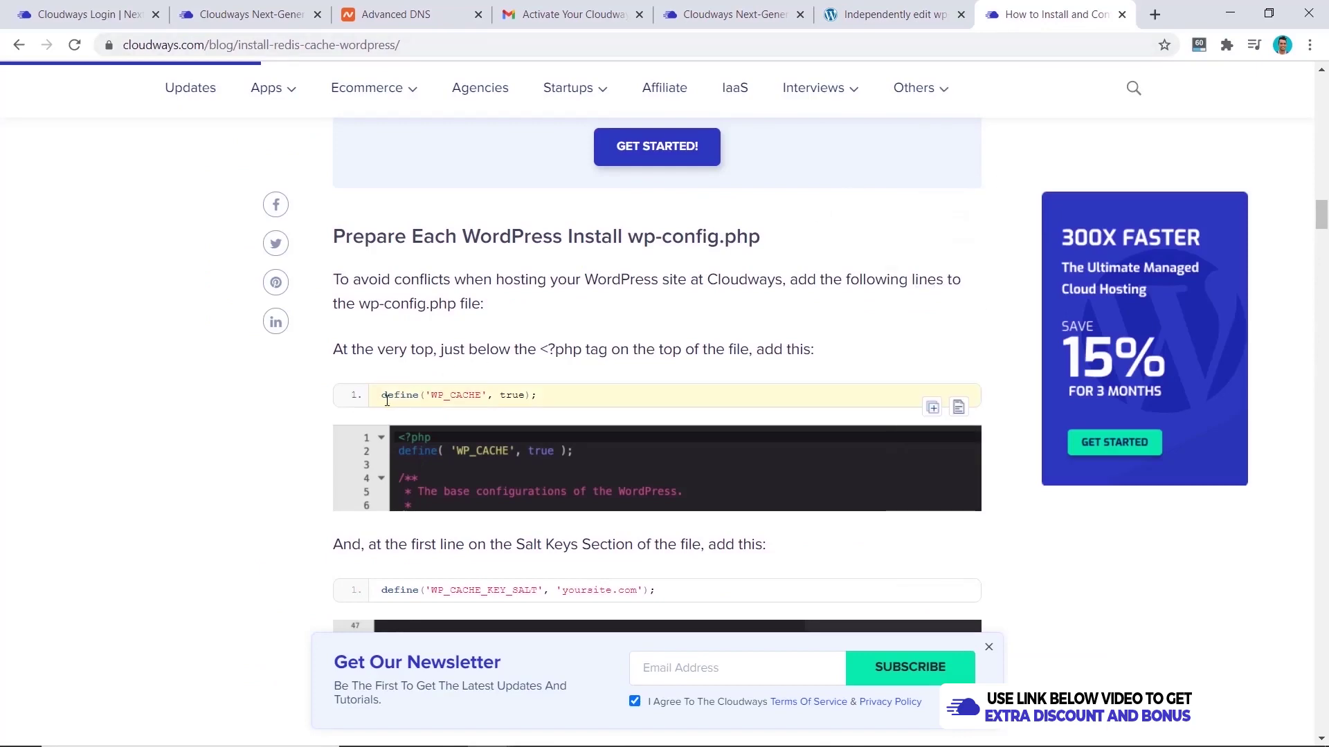
left_click_drag(382, 394, 537, 393)
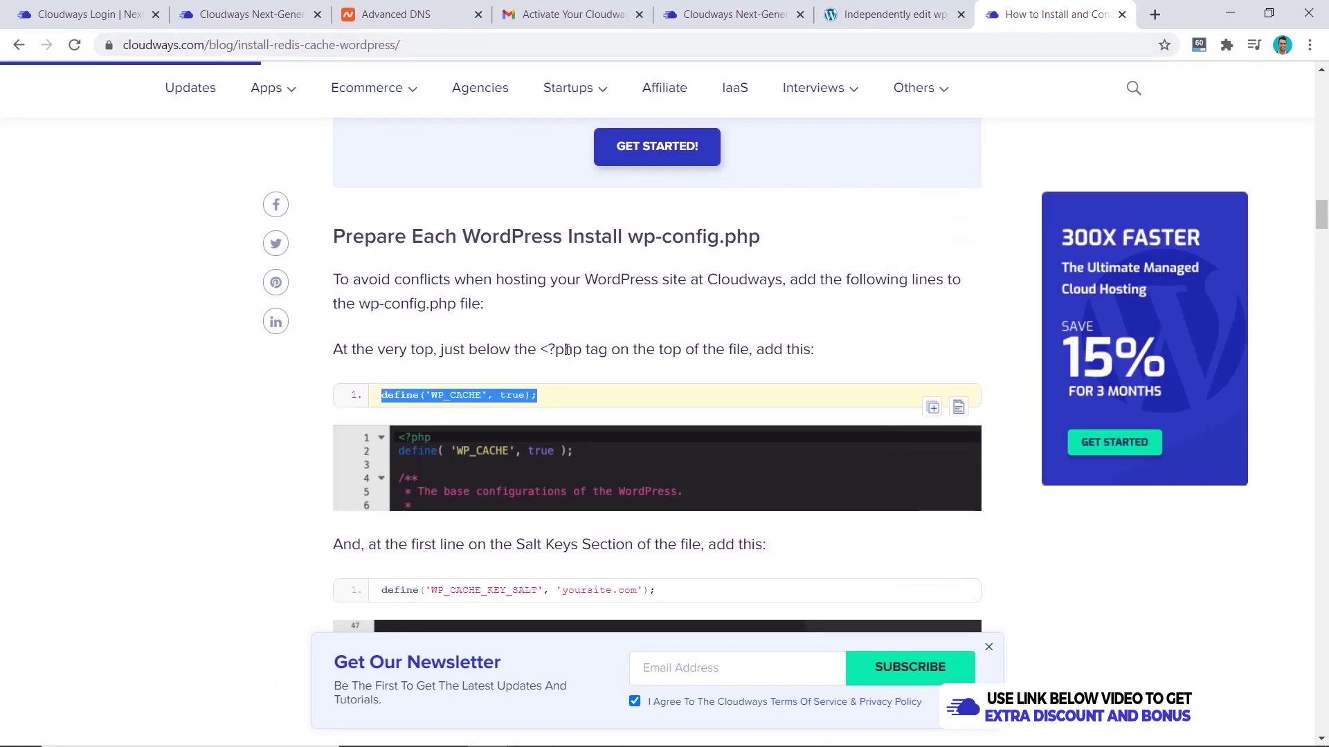
left_click(870, 5)
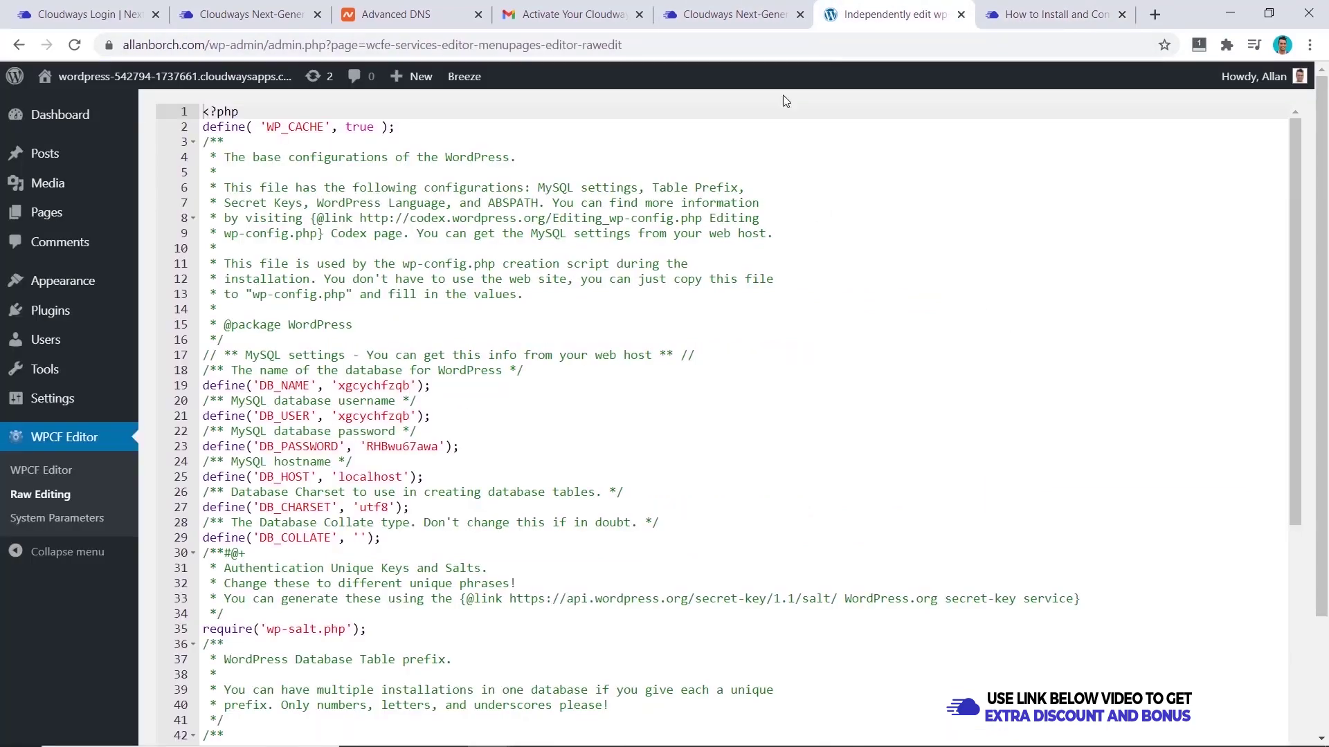
left_click(405, 127)
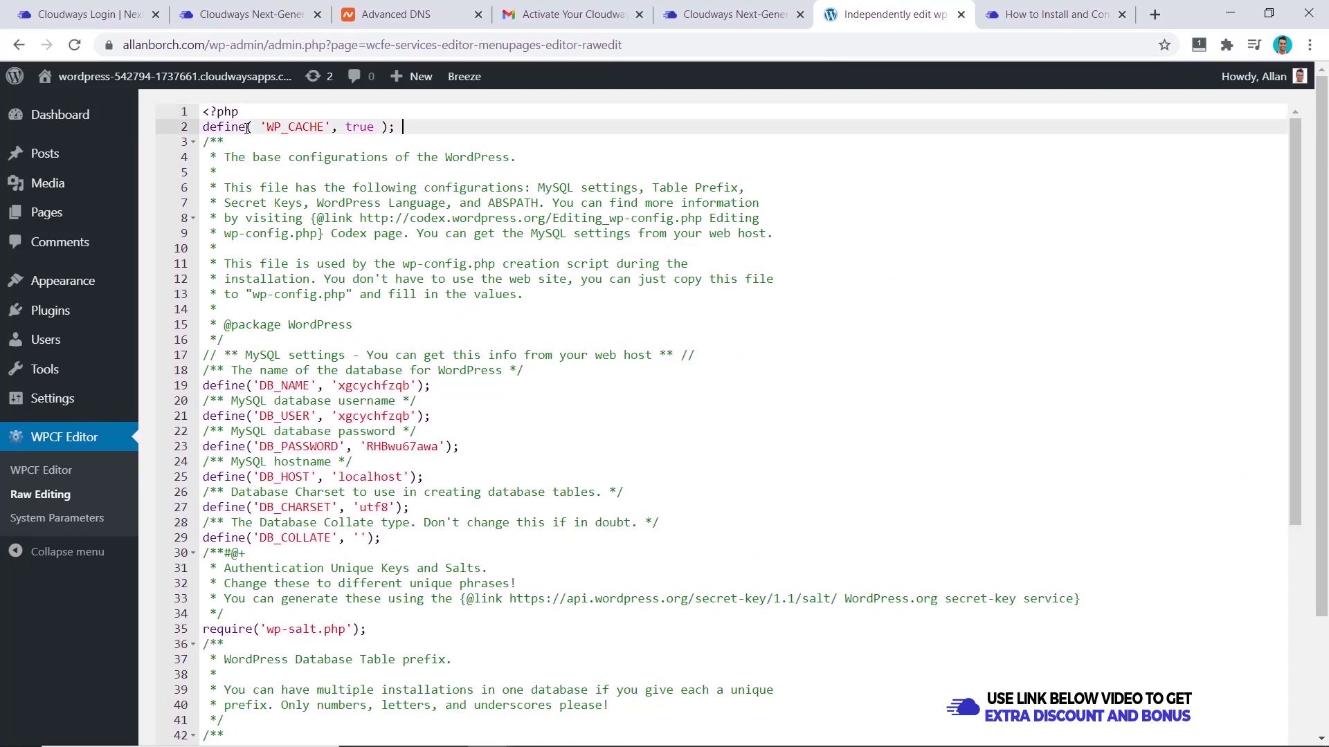
- Paste define('WP_CACHE_KEY_SALT', 'yoursite.com') from the guide onto a new line 35
left_click(1003, 10)
scroll(688, 399, "down", 2)
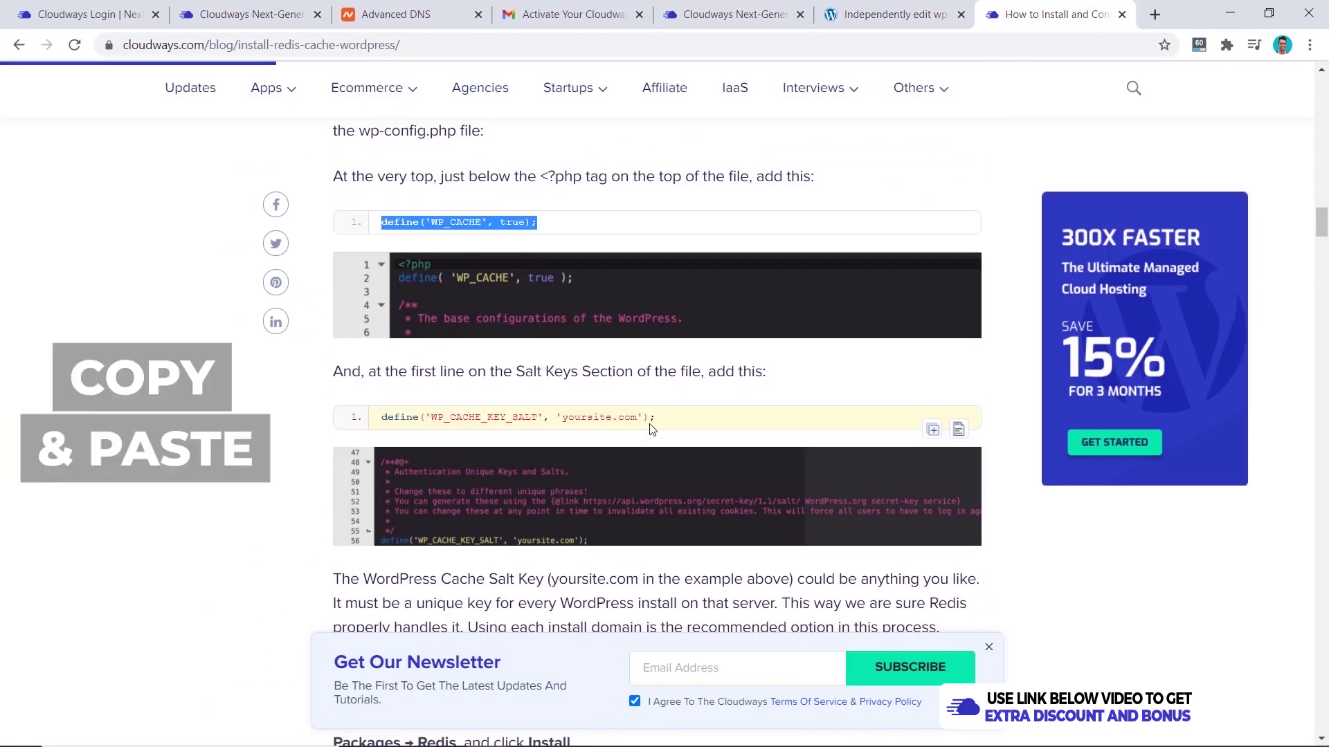
left_click_drag(655, 418, 380, 418)
key("ctrl+c")
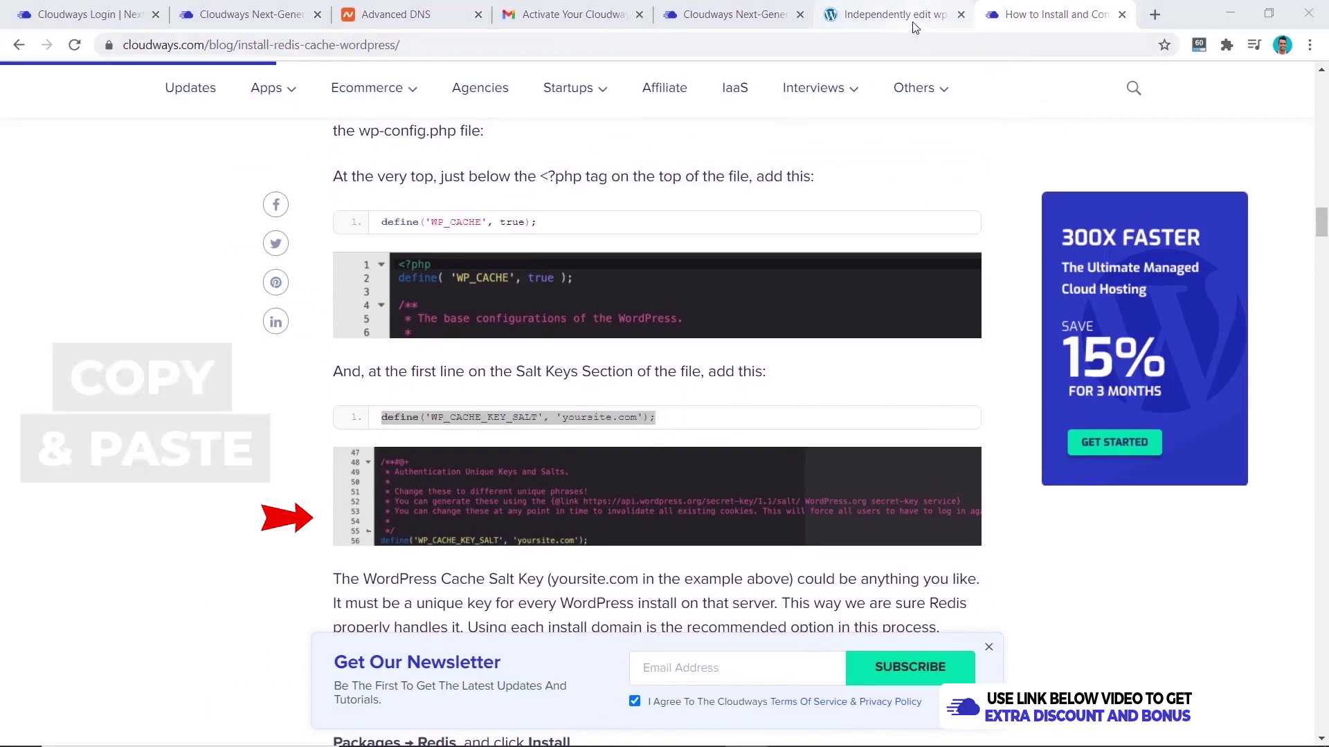
left_click(865, 14)
left_click(258, 228)
key("Return")
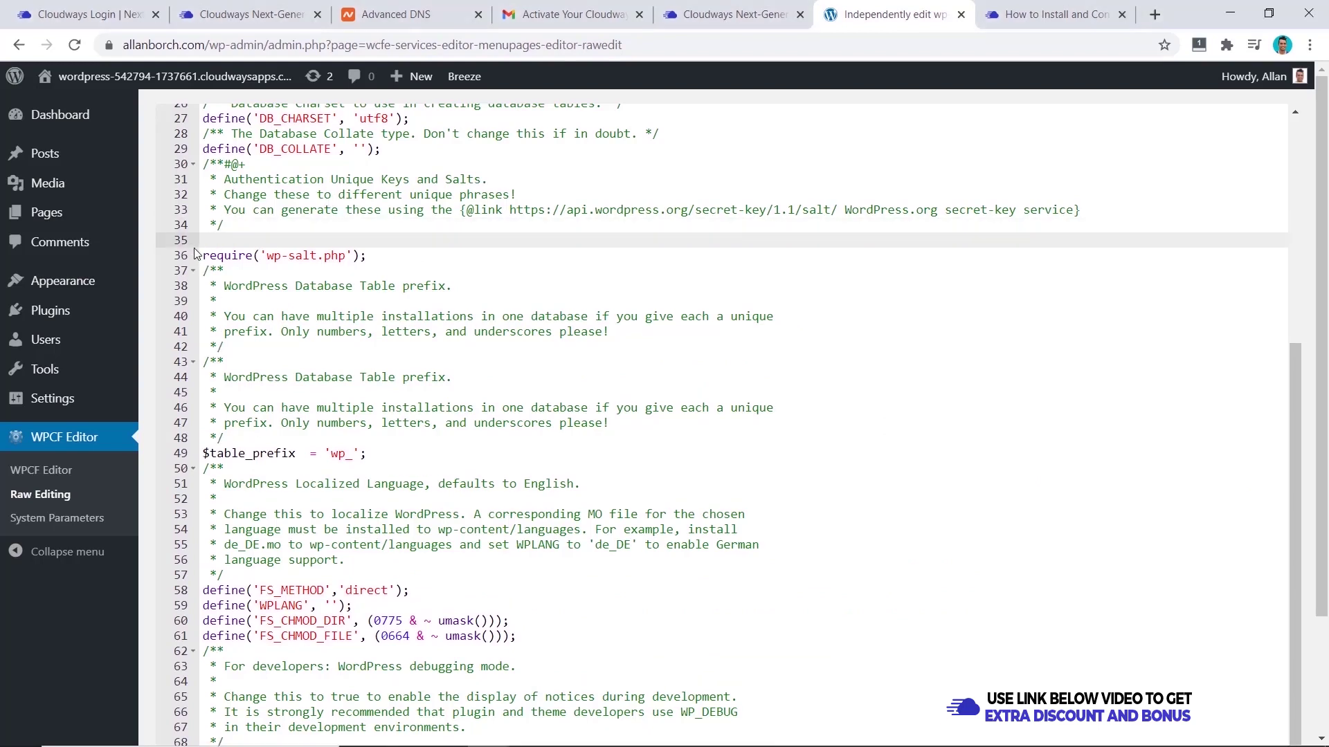
key("ctrl+v")
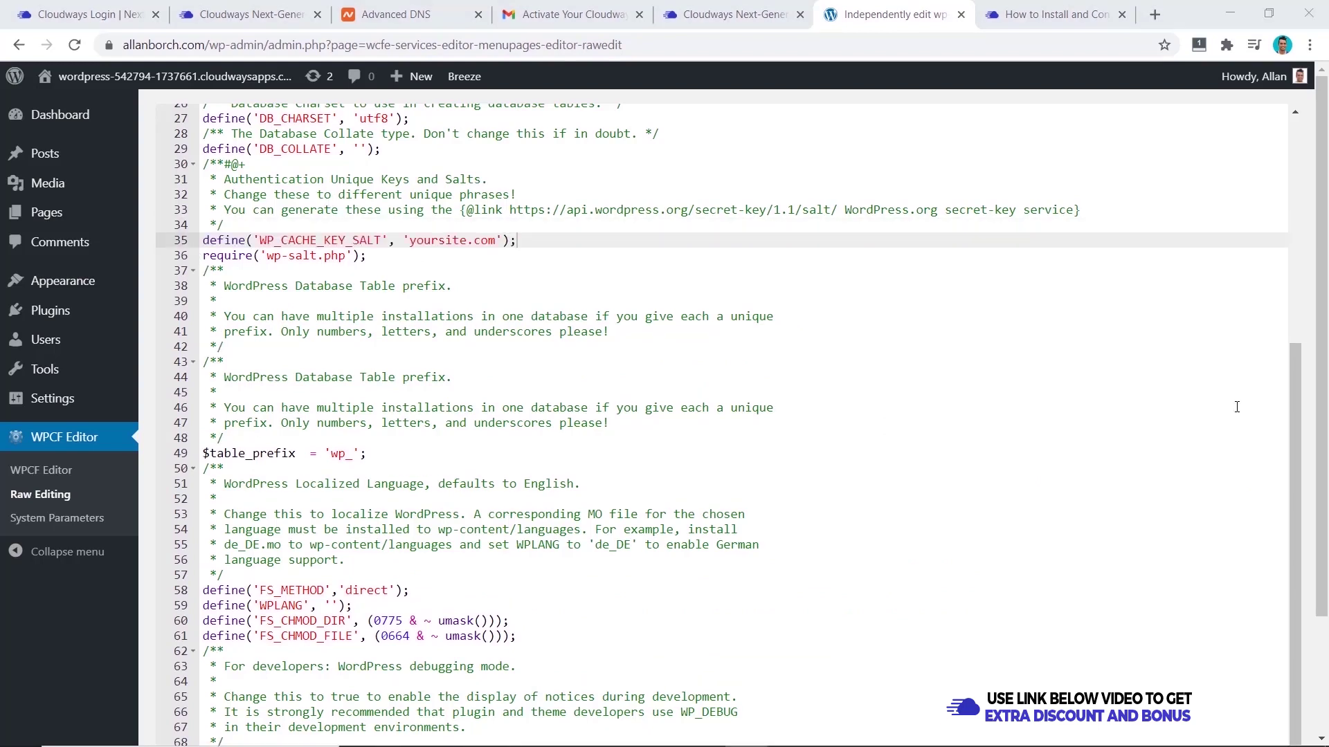
- Save the edited wp-config.php and confirm overwriting the config file
scroll(1236, 407, "down", 1)
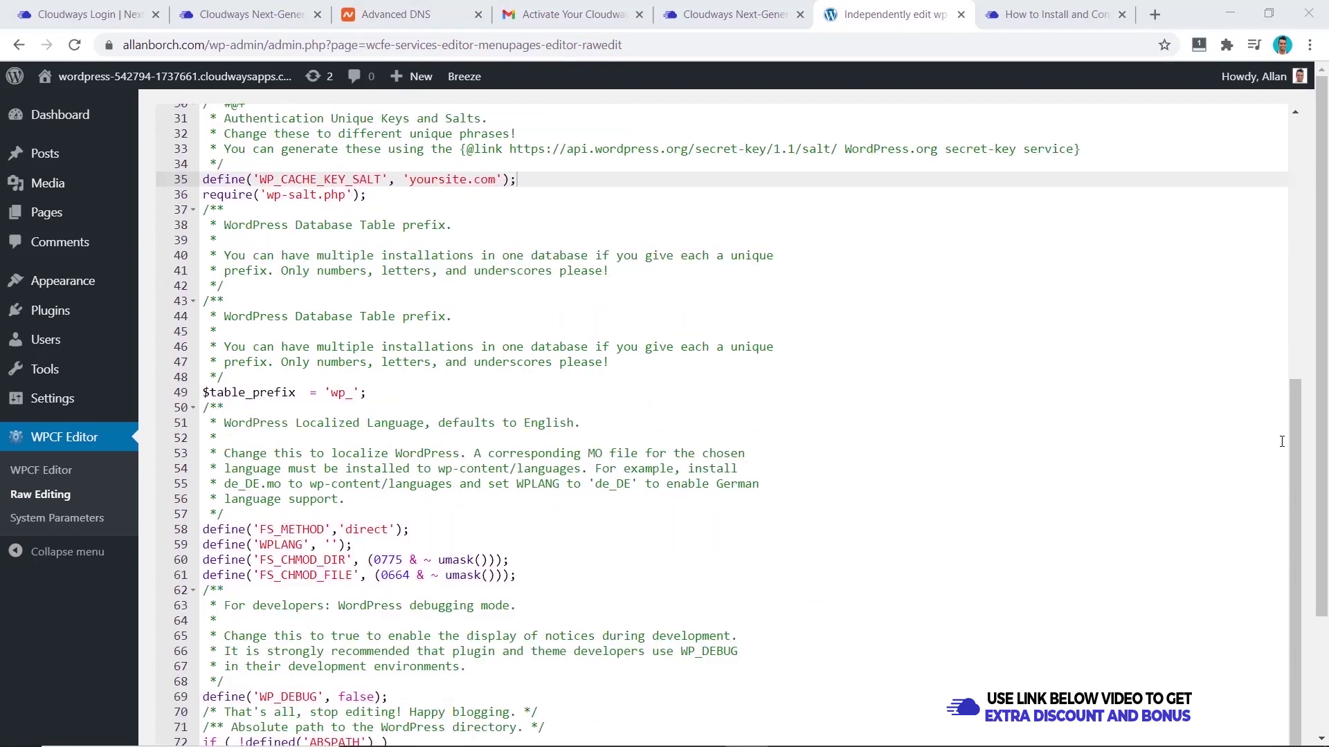
scroll(1290, 447, "down", 3)
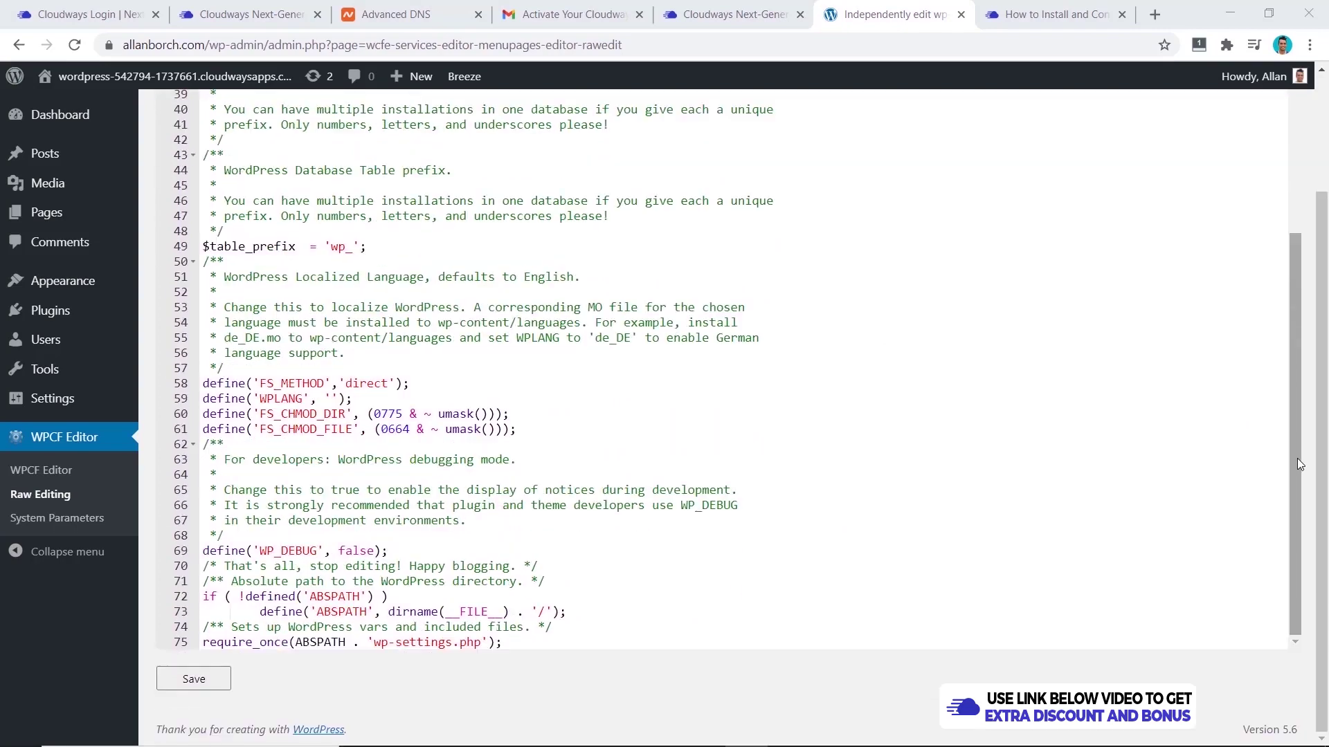
left_click(193, 682)
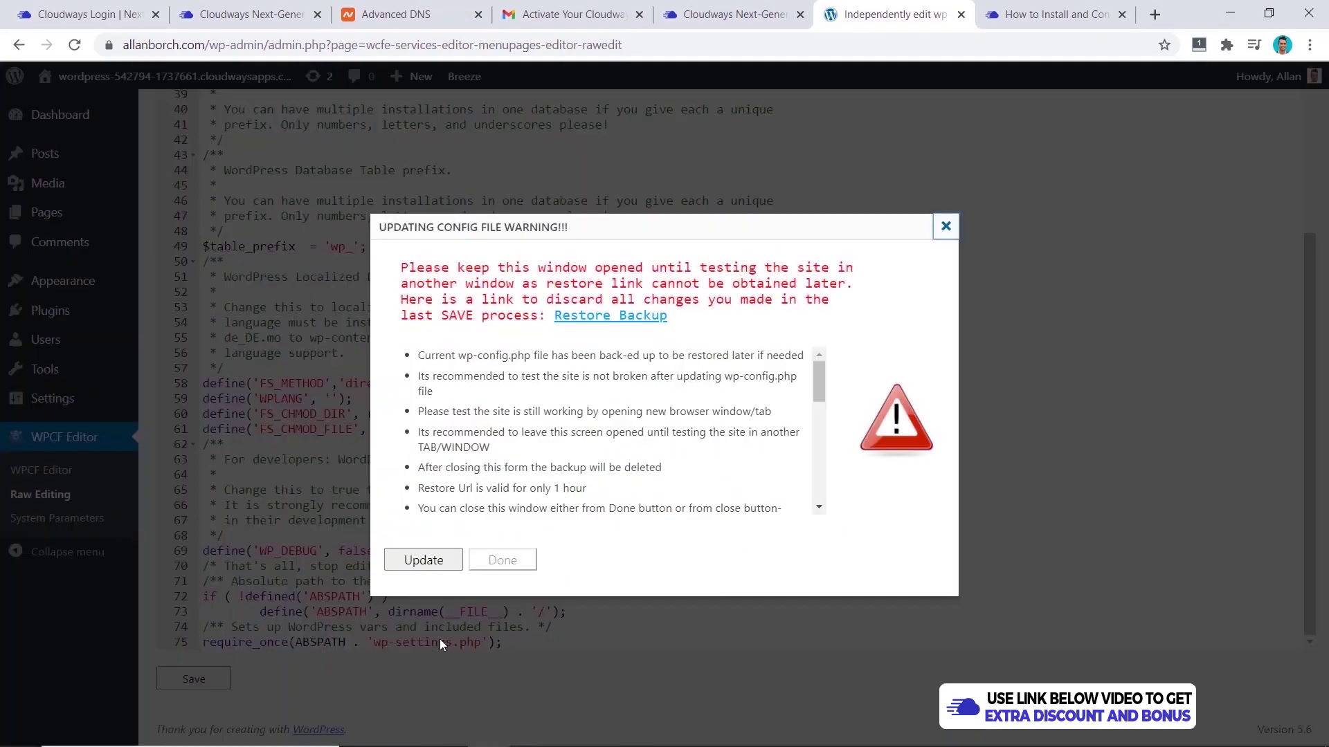
left_click(424, 560)
key("ctrl+Tab")
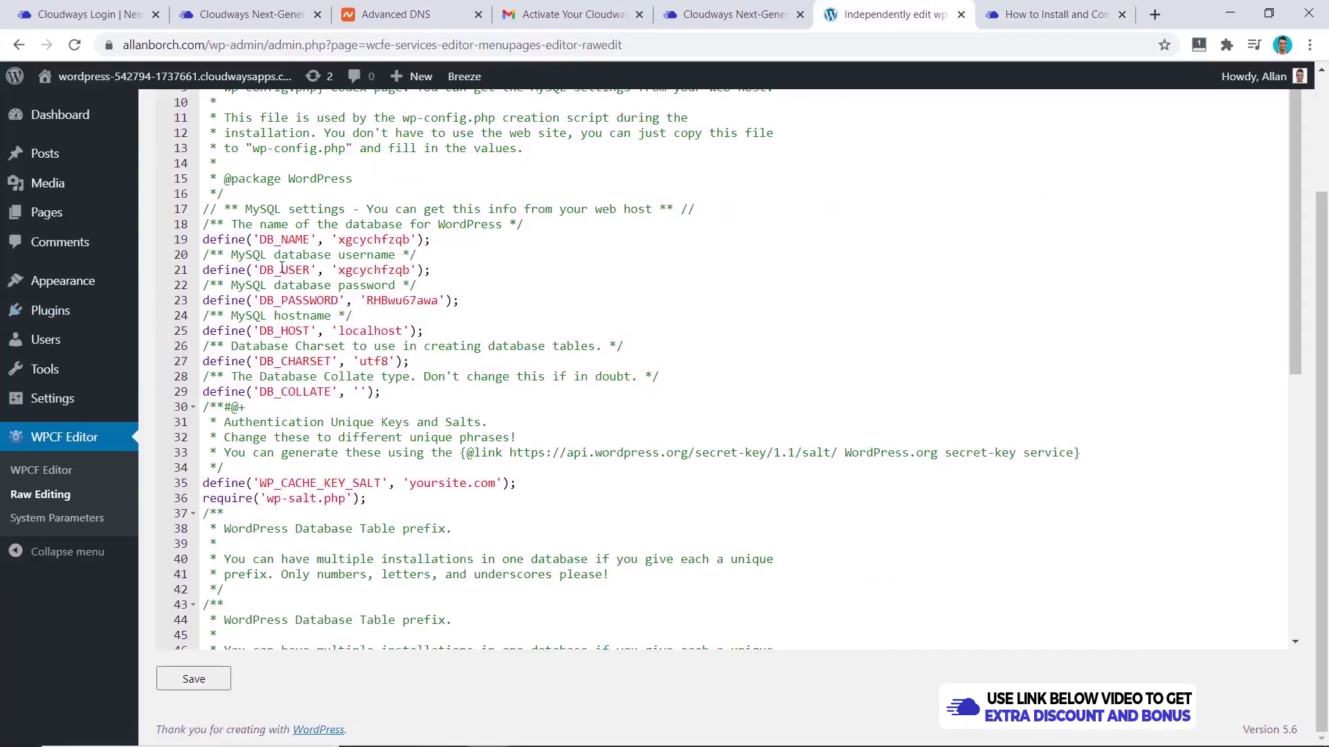
- Install and activate the Redis Object Cache plugin from Plugins > Add New
mouse_move(52, 315)
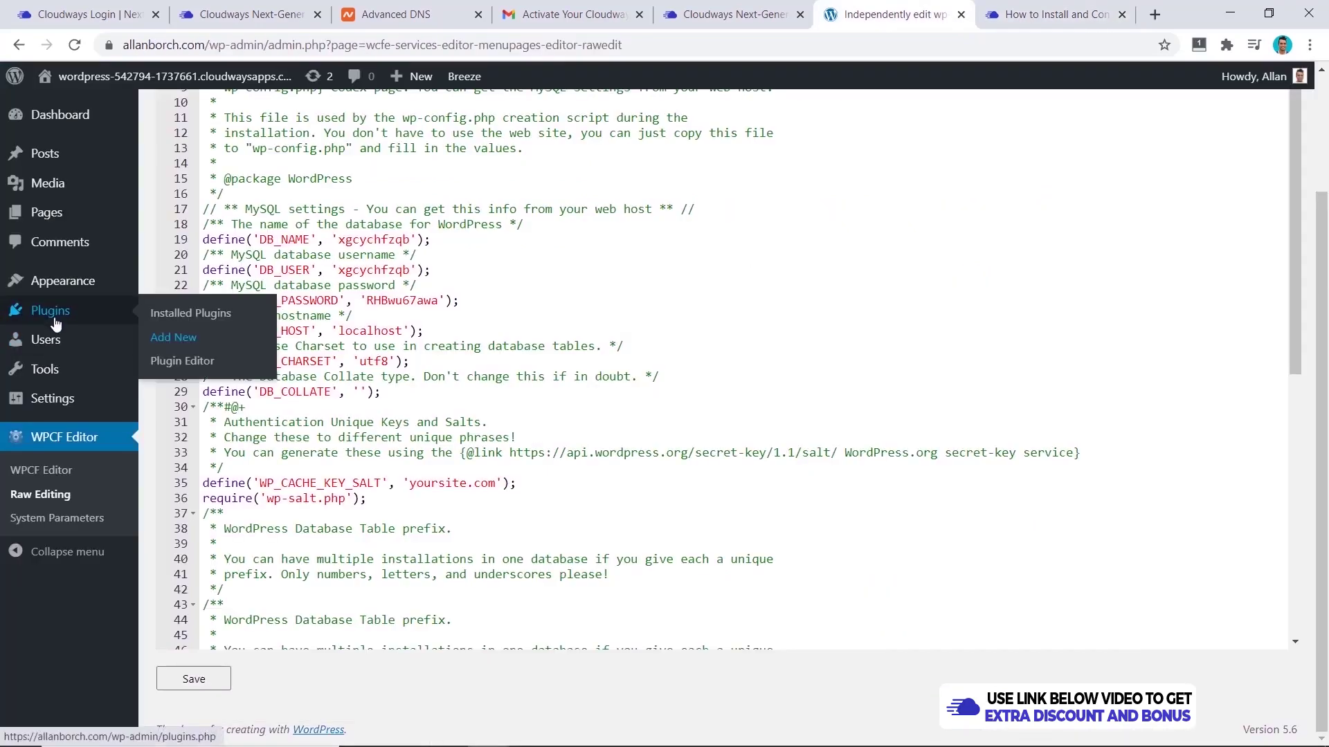
left_click(173, 337)
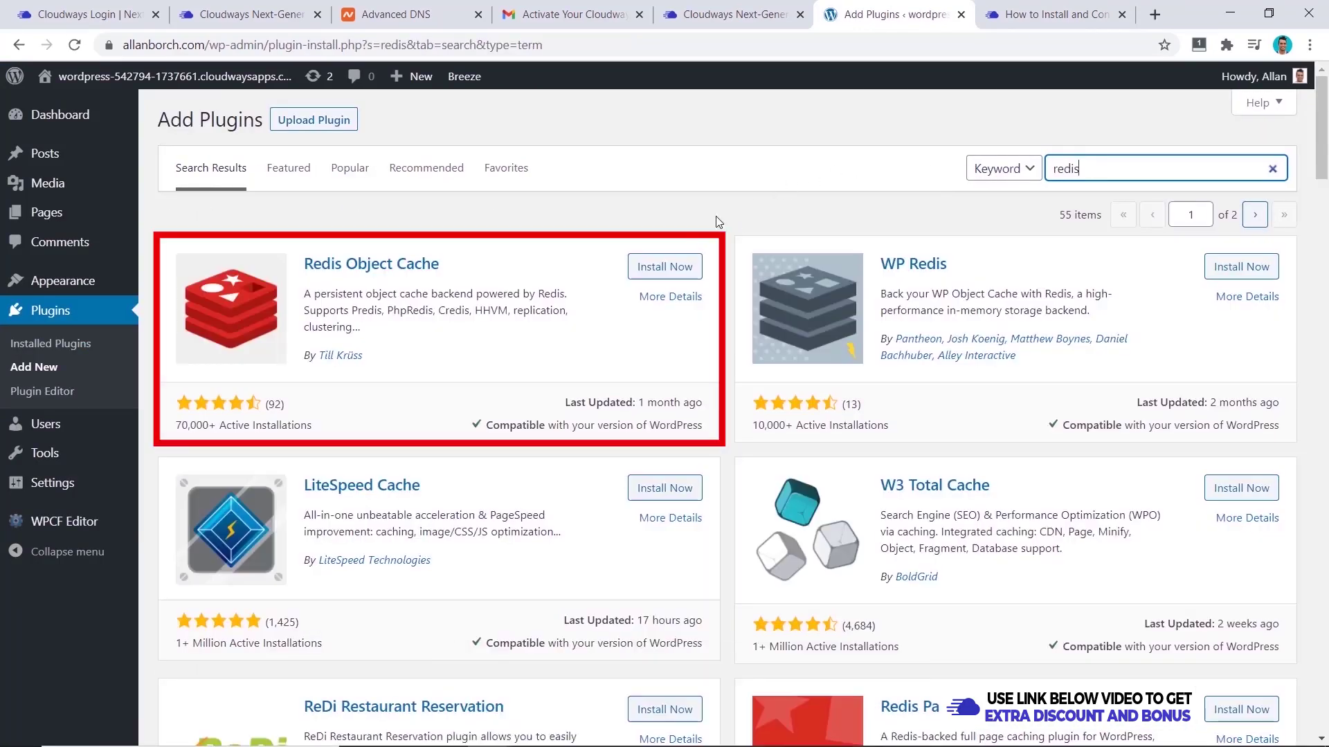
left_click(662, 277)
left_click(656, 275)
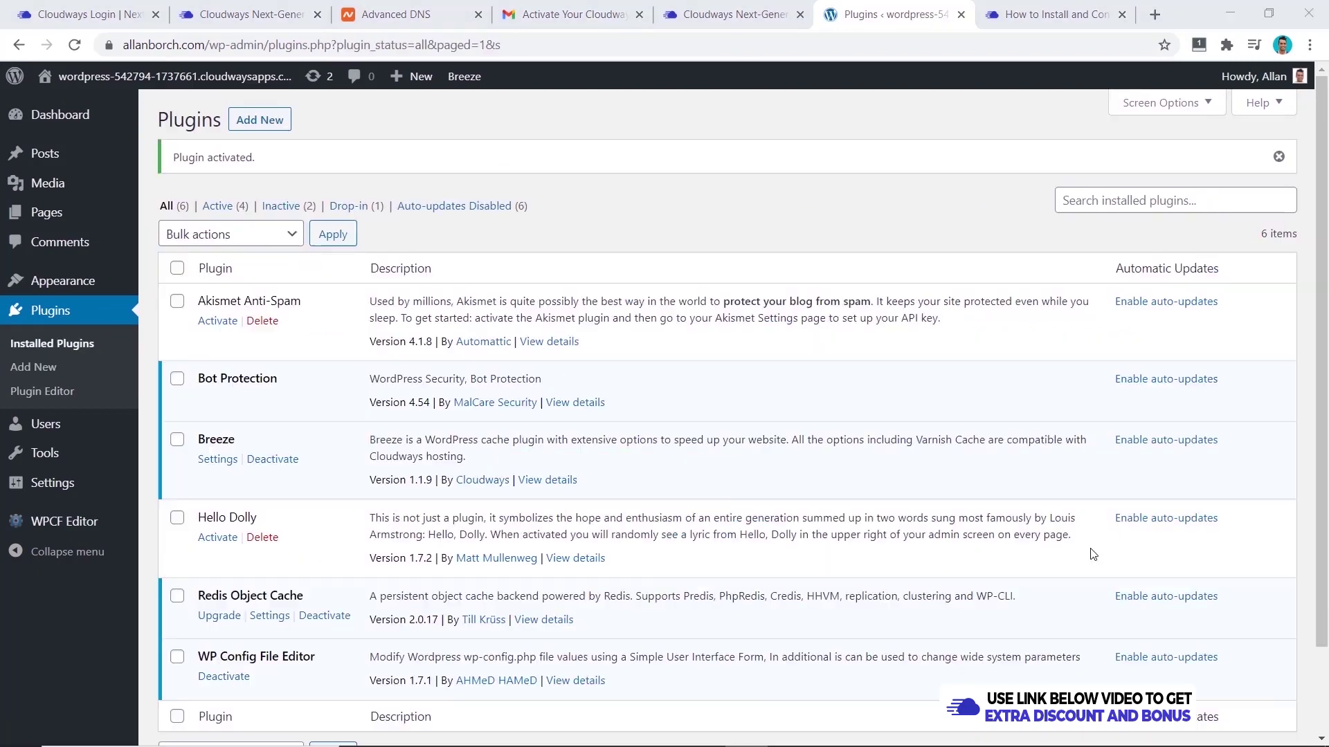
- Enable the object cache in the Settings > Redis page
mouse_move(132, 480)
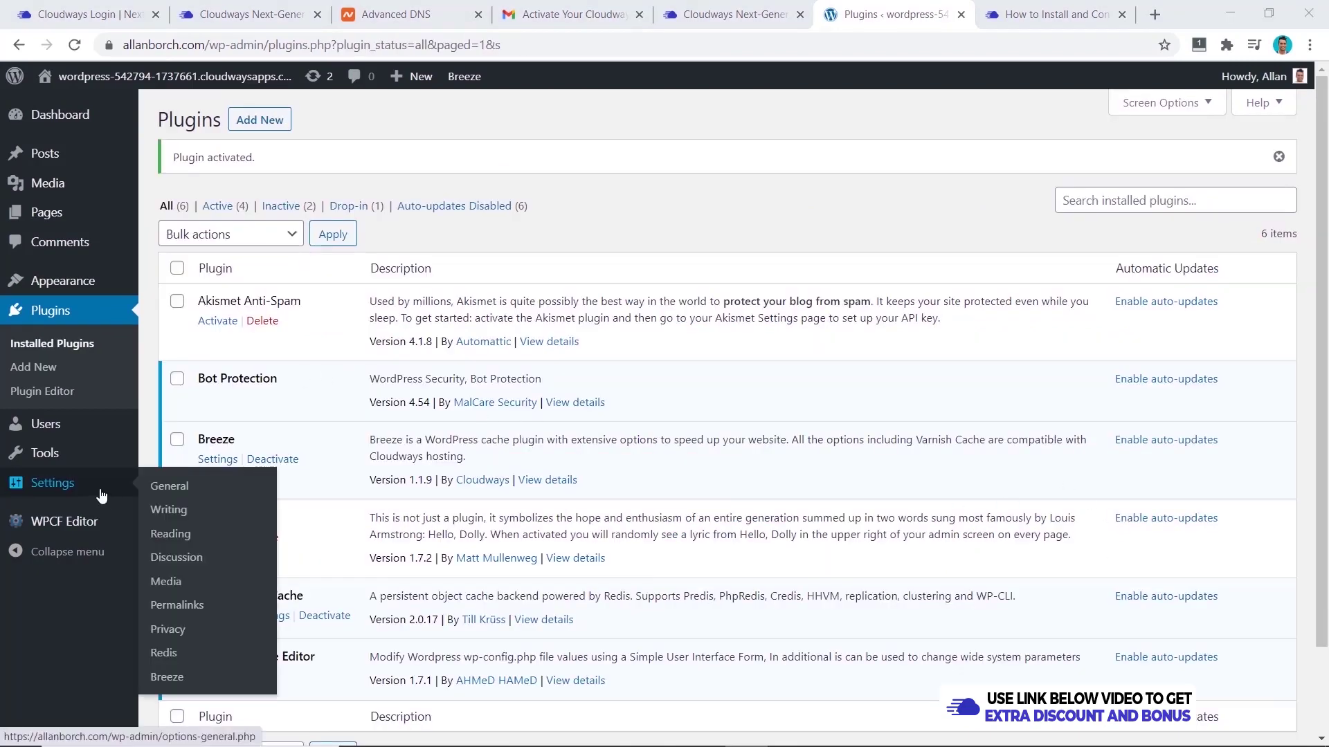
left_click(178, 656)
left_click(243, 357)
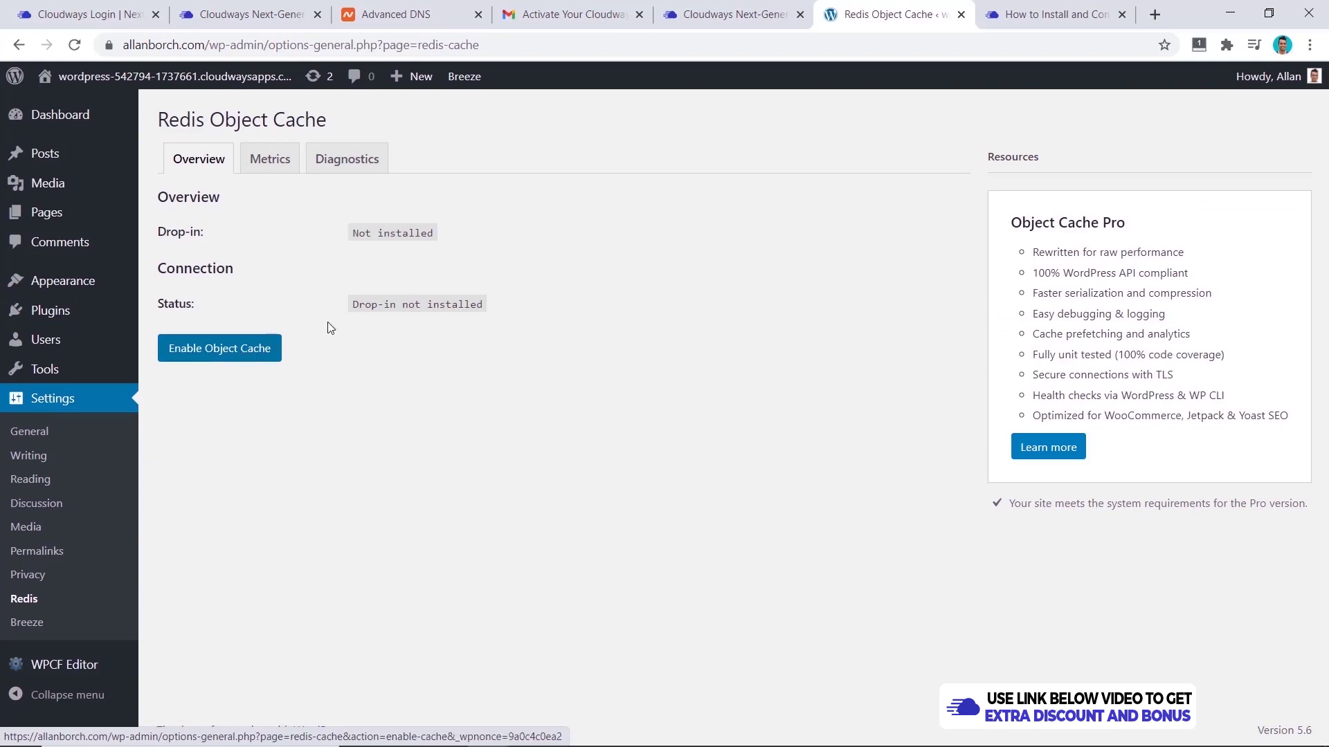
left_click(258, 347)
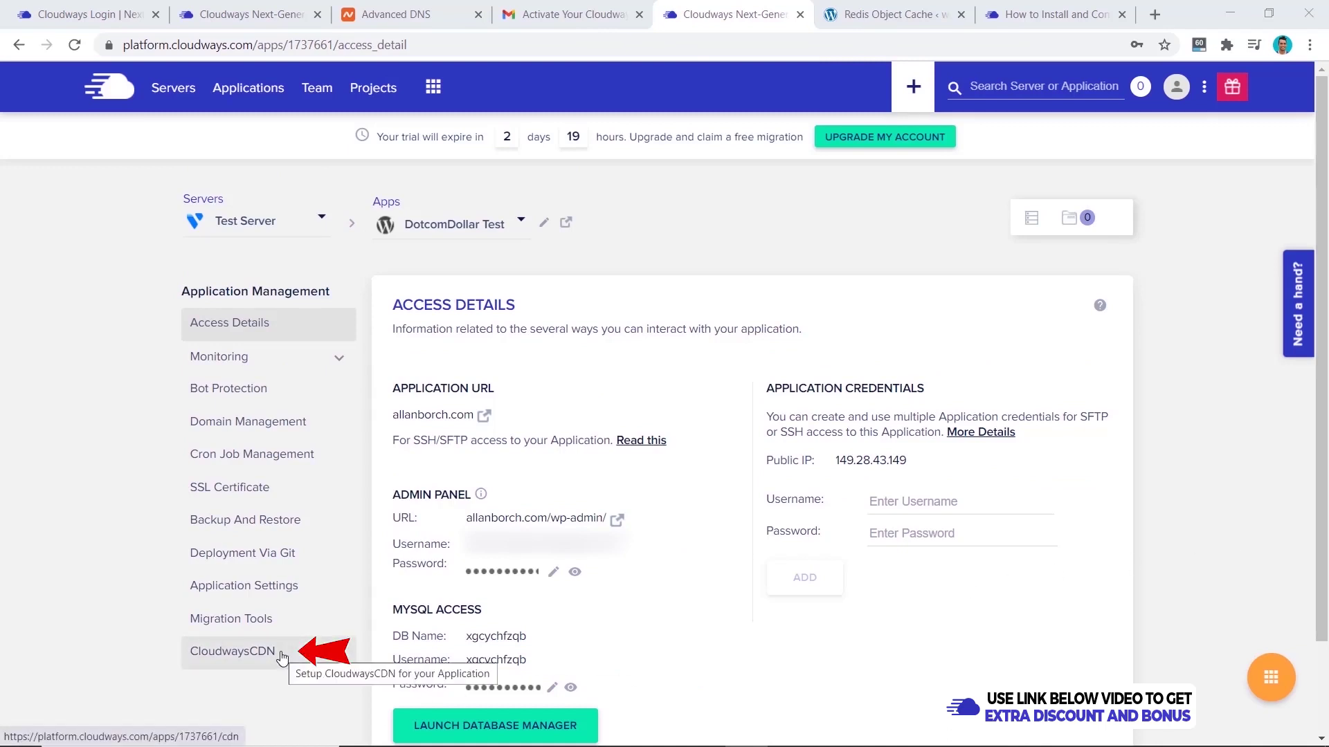
- Create CloudwaysCDN for the application using the site's pasted web address
left_click(283, 656)
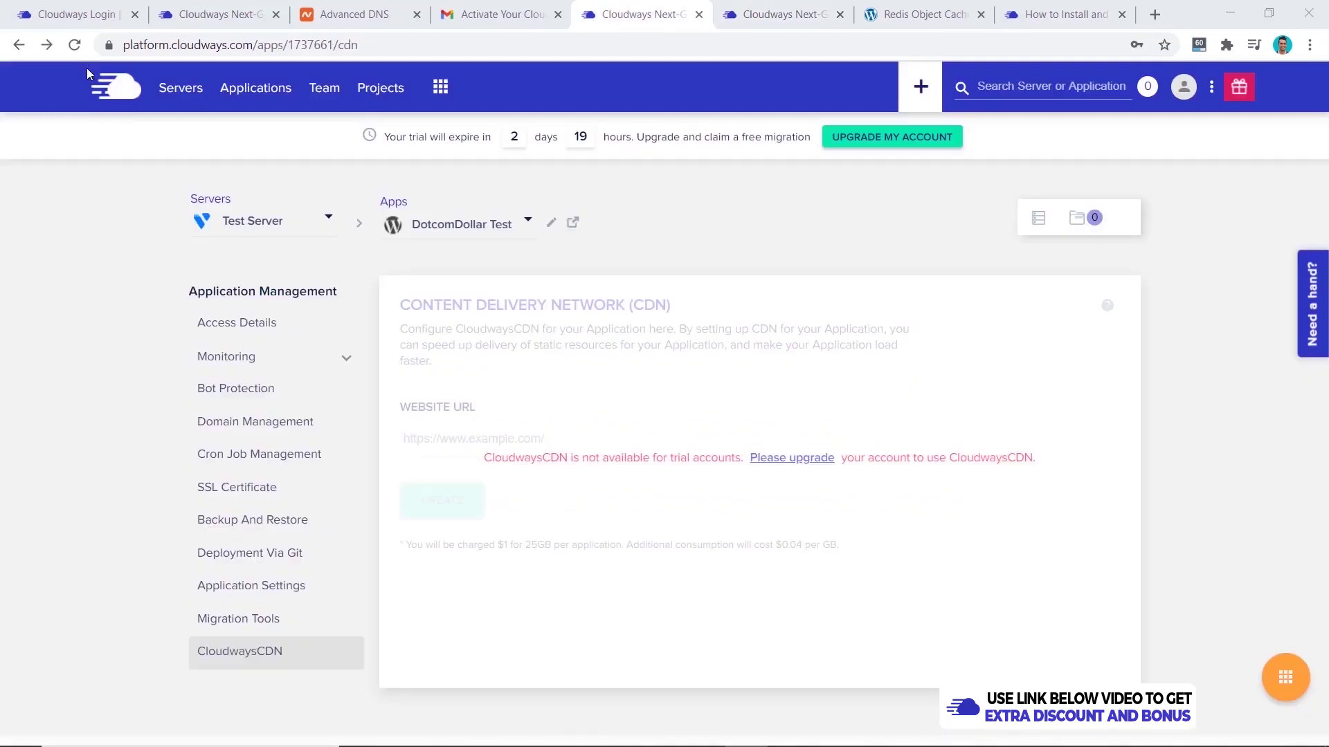
left_click(75, 46)
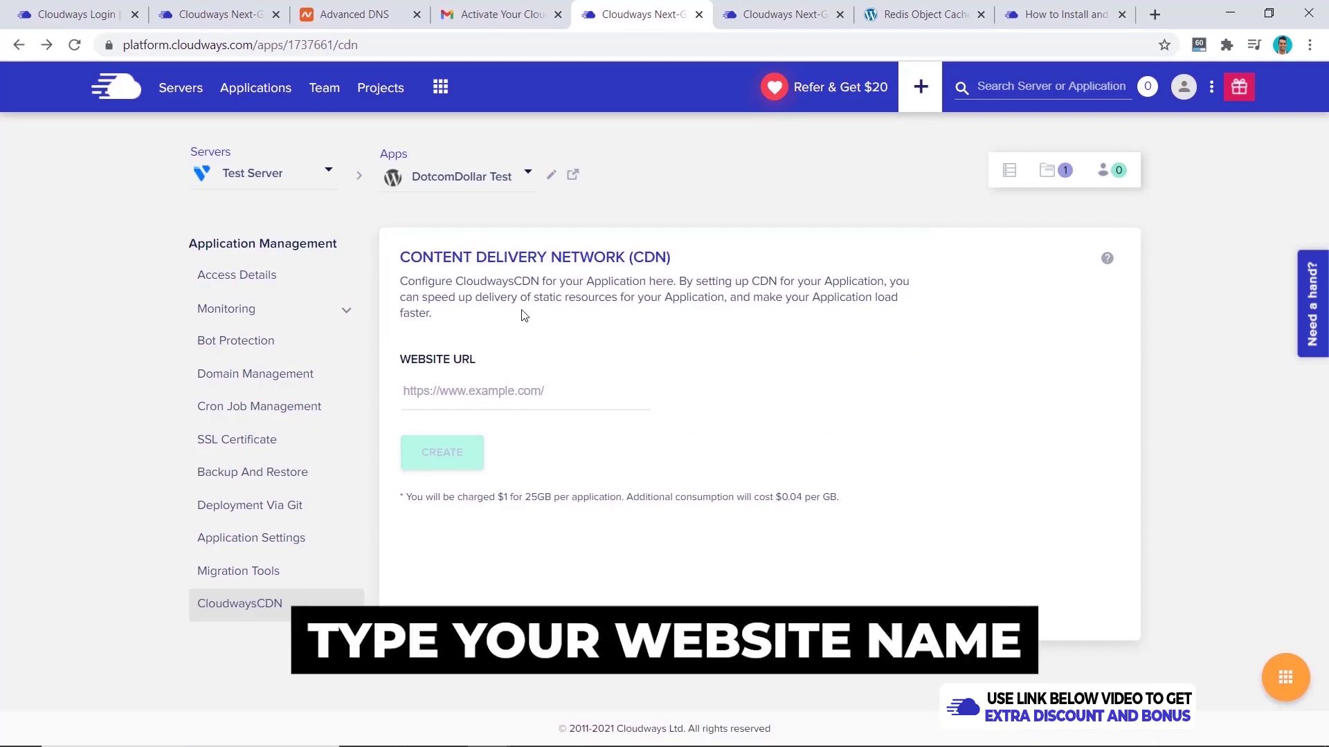
left_click(454, 391)
type("https://allanborch.com/")
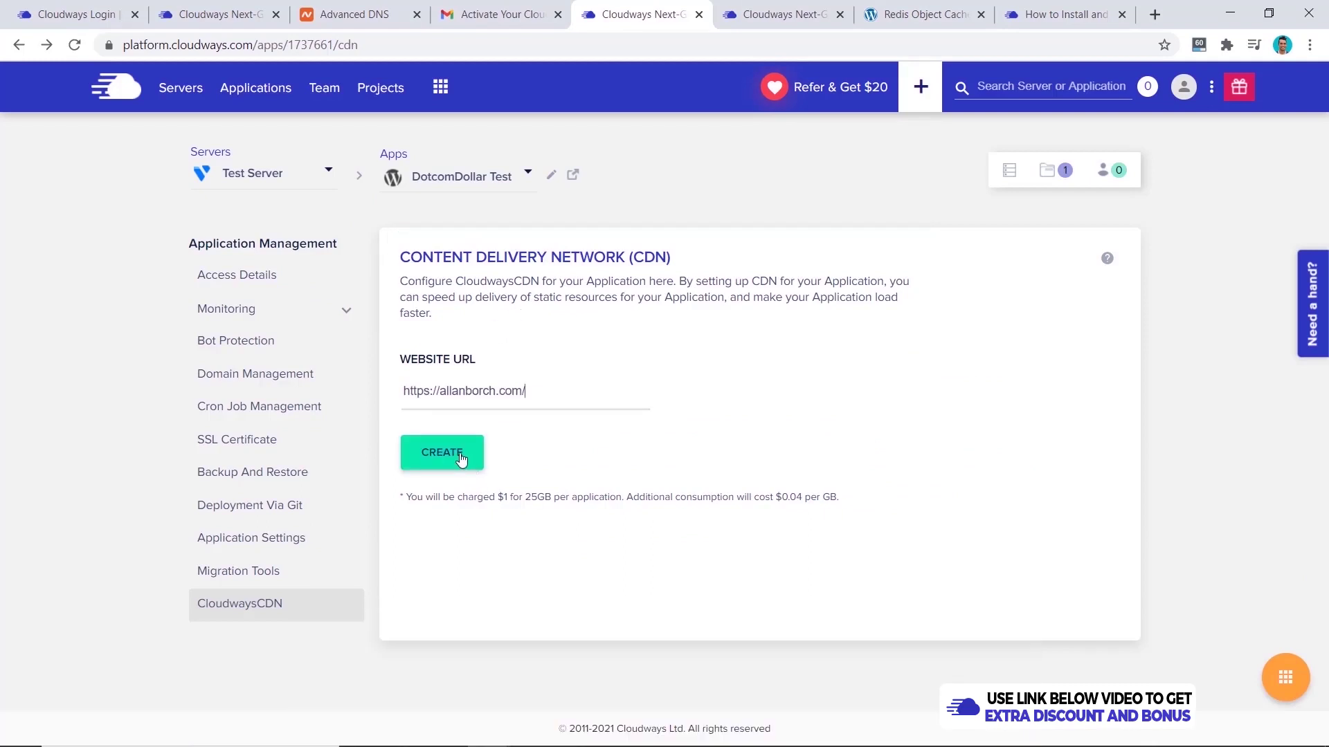
left_click(459, 456)
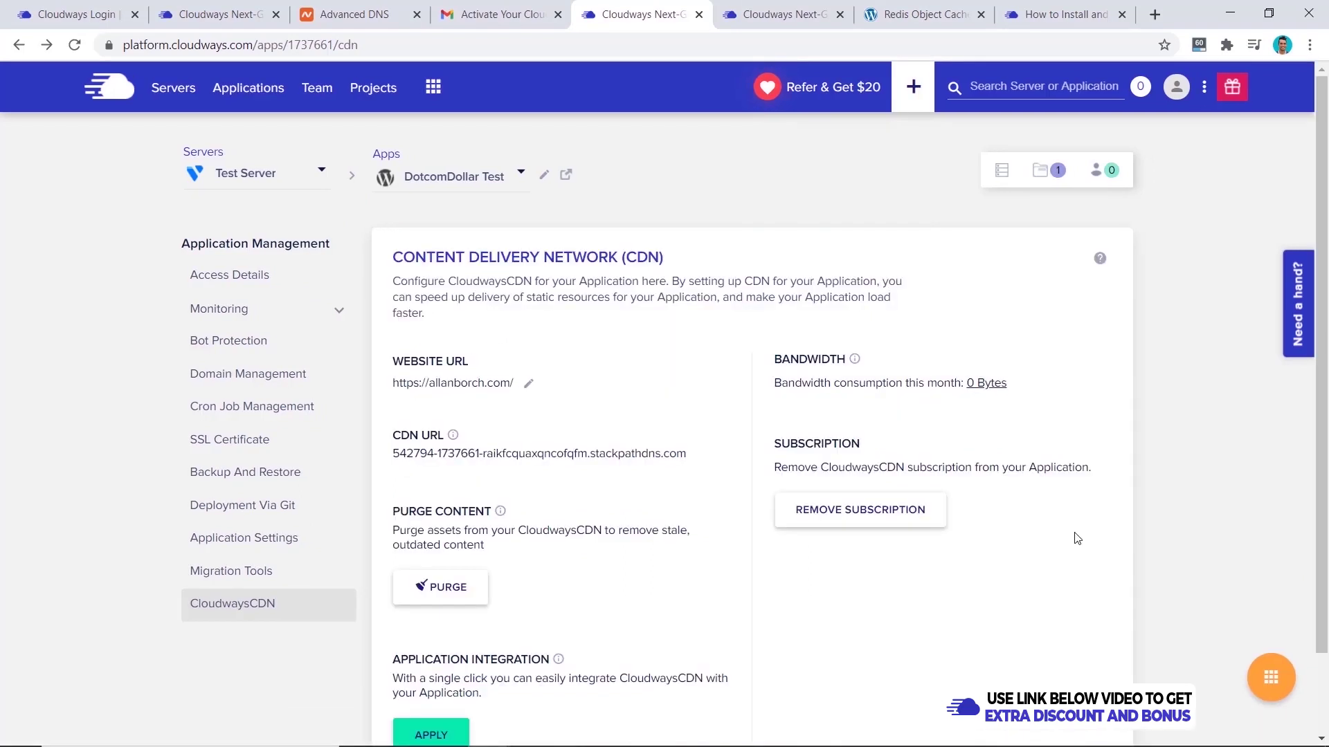